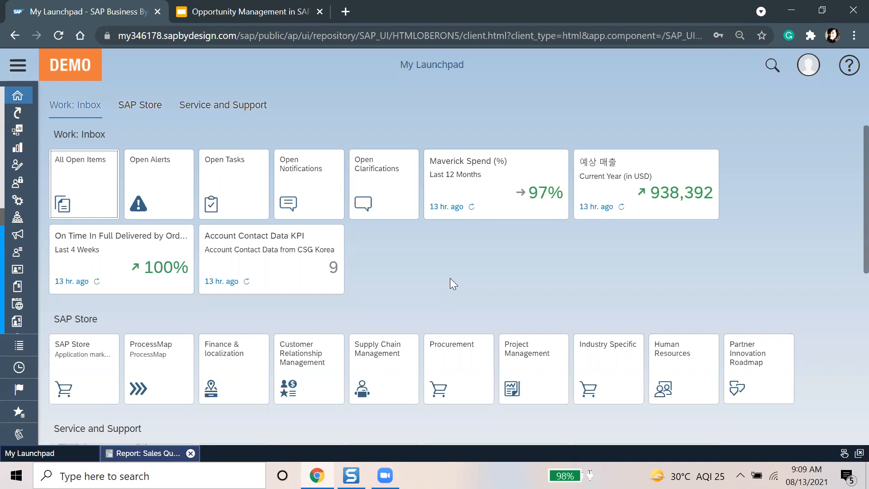
Step: Search the navigation menu for 'target group' and open Marketing's Target Groups list
left_click(18, 66)
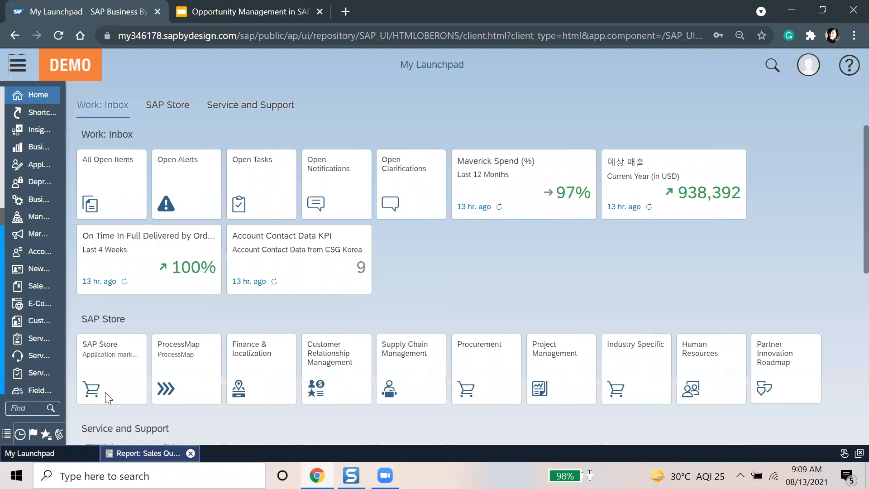
left_click(95, 408)
type("t")
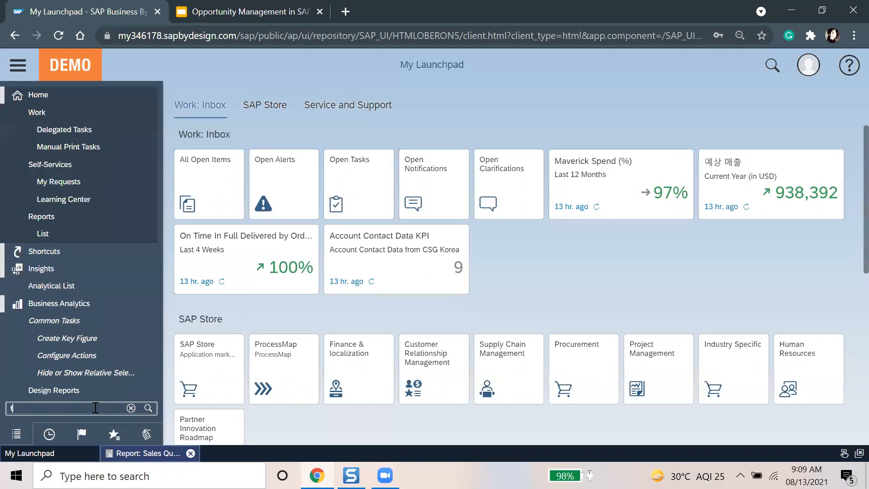
type("arget group")
left_click(68, 147)
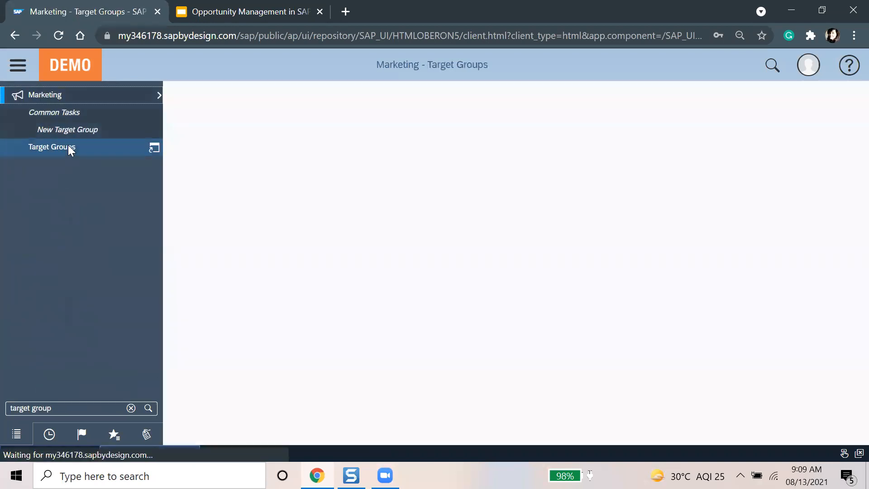
Step: Show the details of the 'Target group' target group, then bring up the Marketing areas flyout
left_click(16, 65)
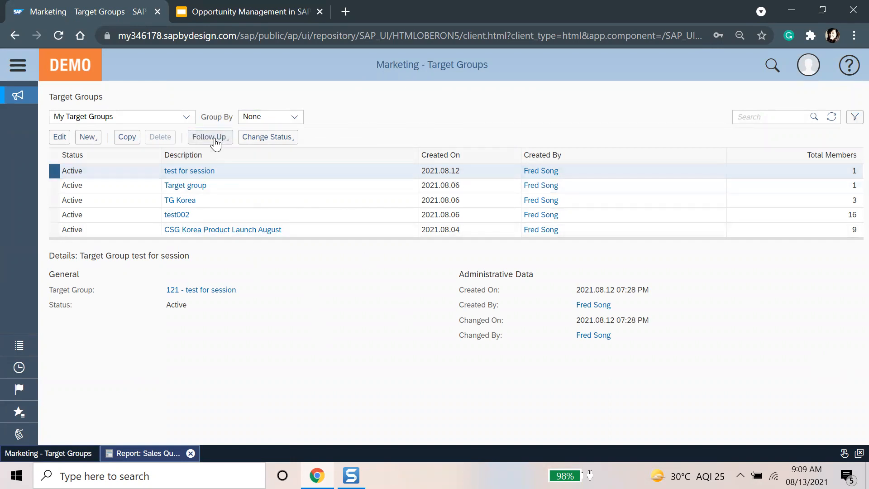
left_click(262, 192)
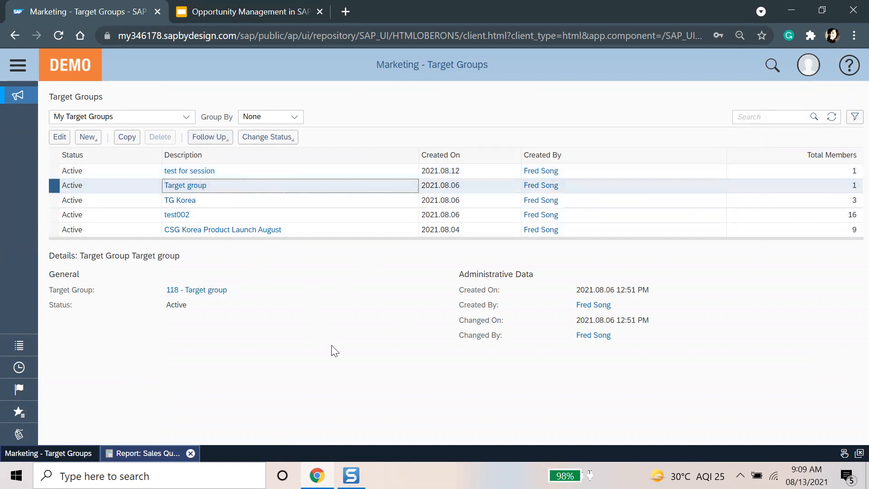
left_click(17, 95)
left_click(49, 95)
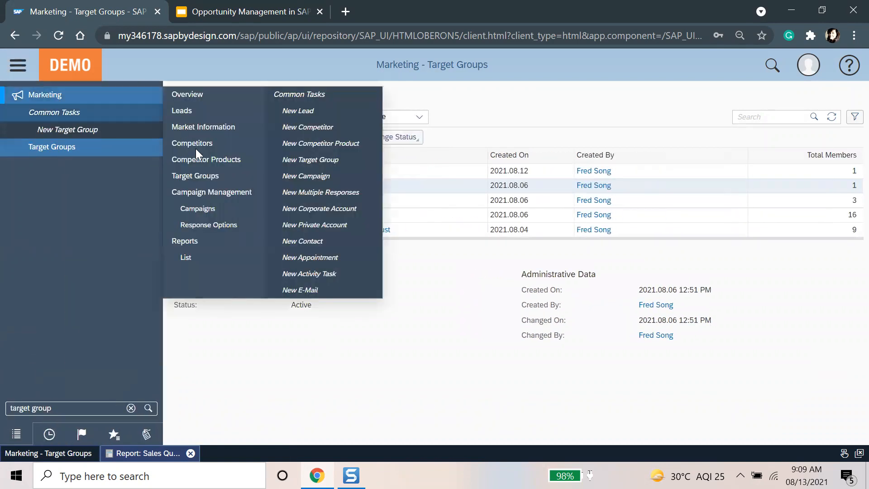
Step: Open the Marketing Leads list, check a lead's follow-up options, and clear the area search
left_click(196, 111)
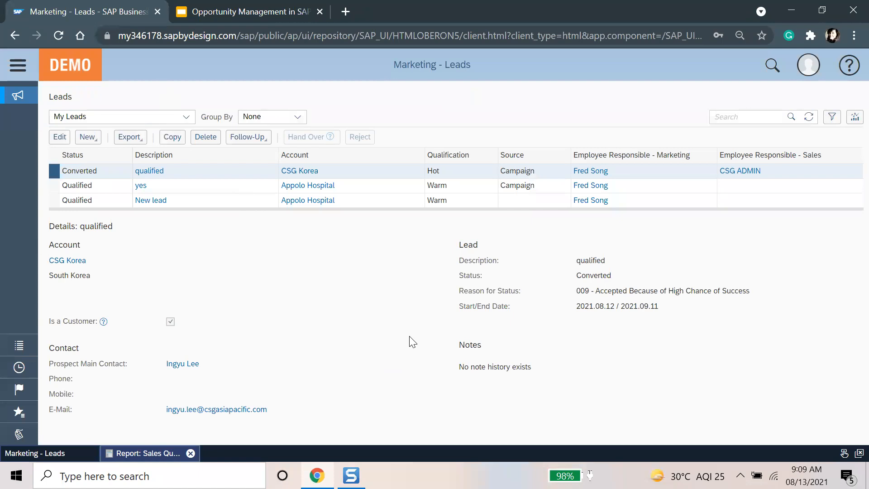
left_click(256, 138)
left_click(328, 329)
left_click(18, 66)
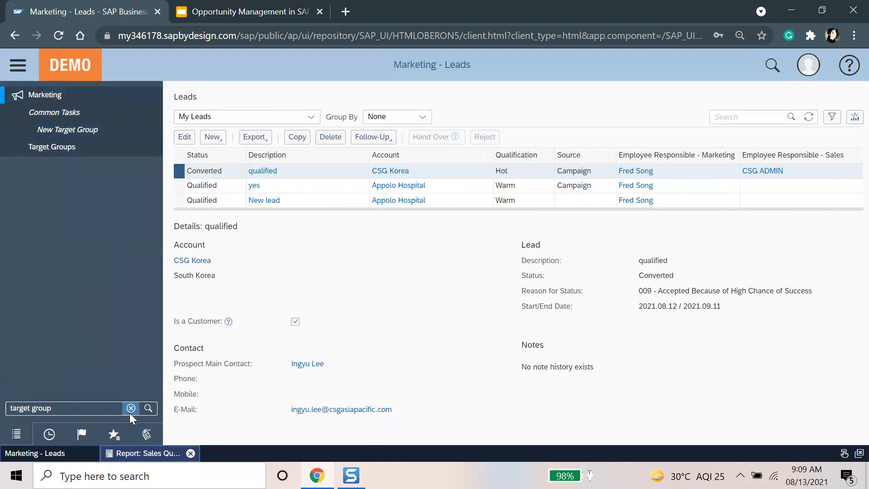
left_click(130, 412)
Step: Run the All Leads query in New Business Leads and show the qualified lead's follow-up document types
mouse_move(80, 272)
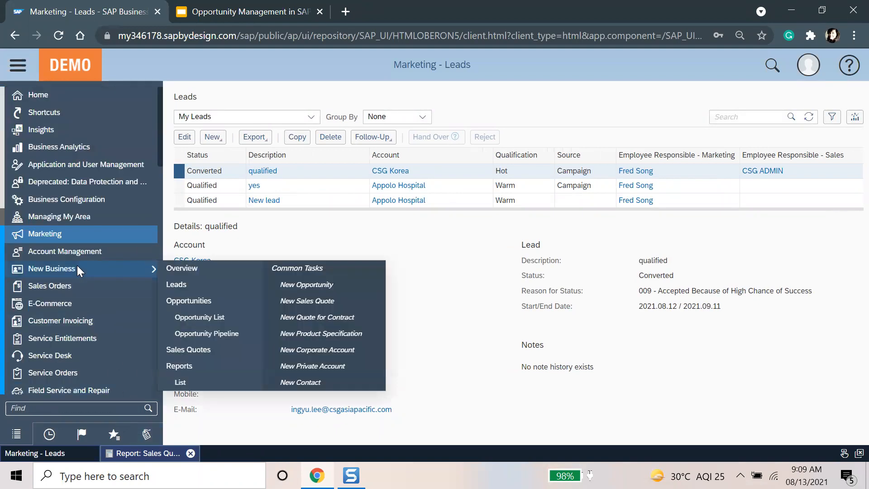
left_click(193, 284)
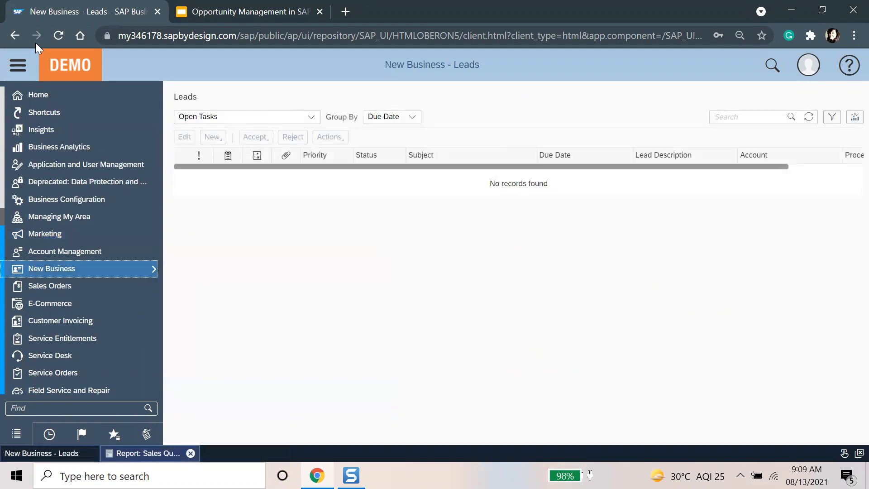
left_click(179, 117)
left_click(232, 237)
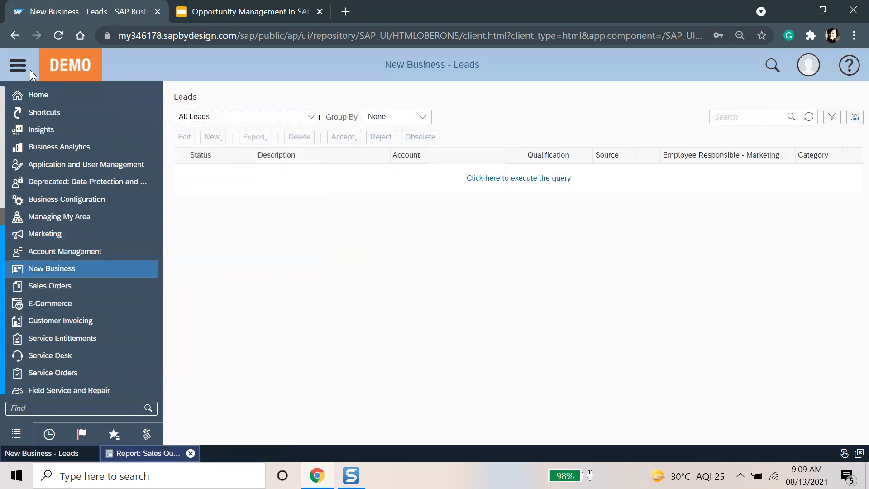
left_click(18, 66)
left_click(450, 178)
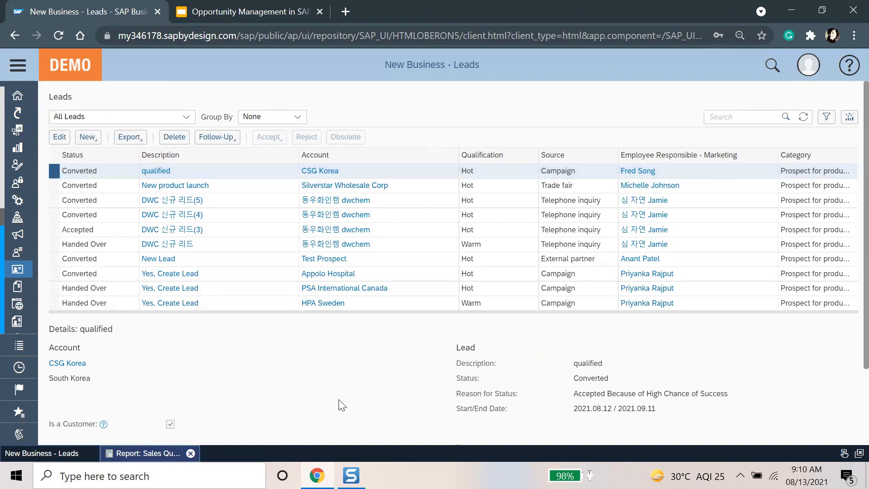
left_click(219, 138)
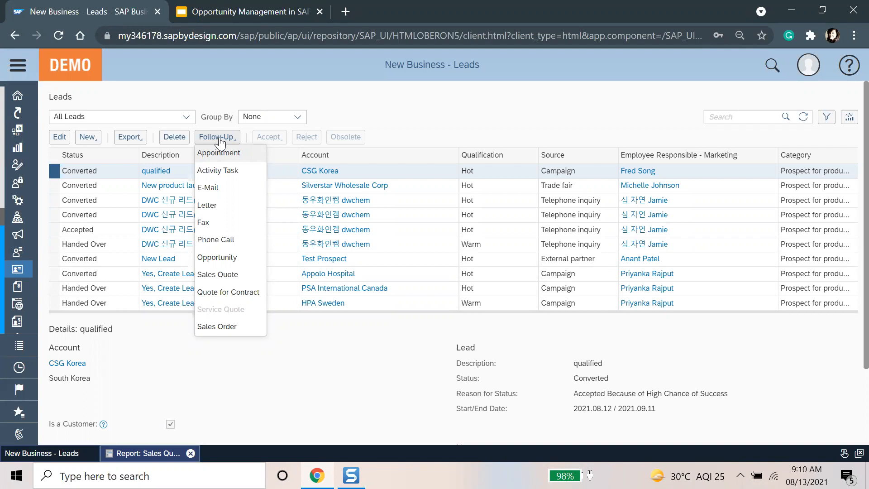
Step: Create opportunity 2895 for CSG Korea as a follow-up to the qualified lead, showing all sections
left_click(238, 255)
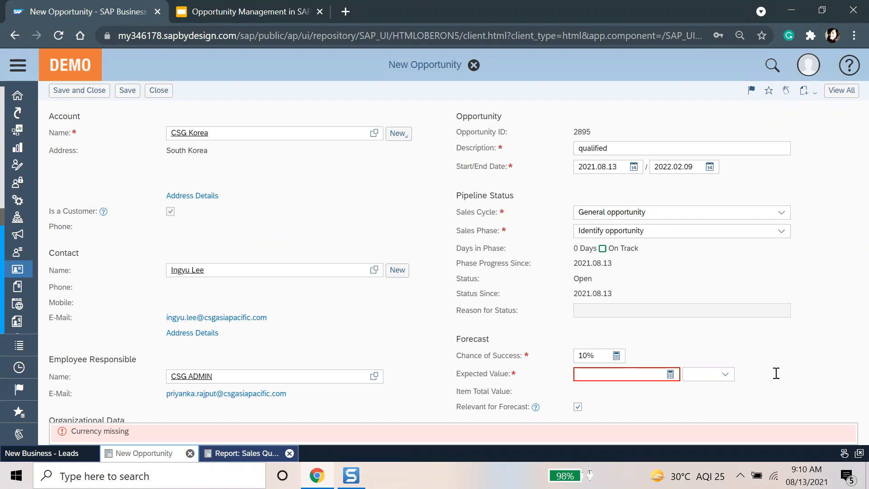
left_click(841, 95)
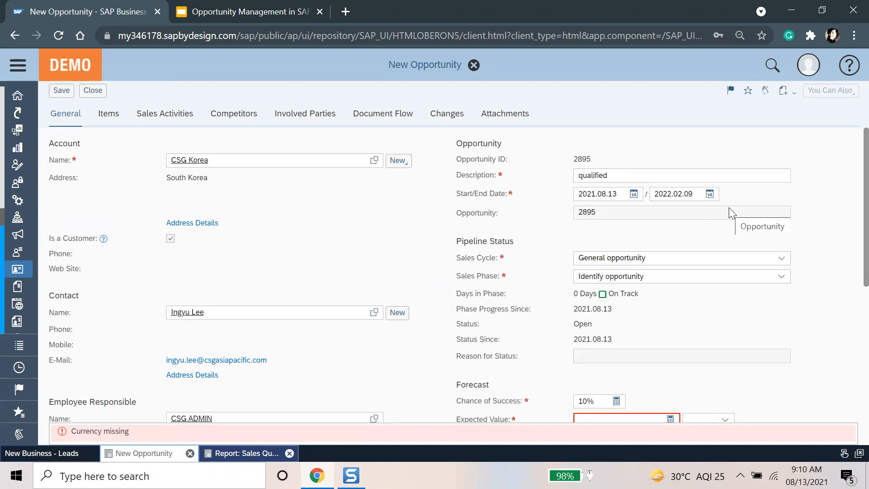
scroll(556, 273, "down", 2)
Step: Check the sales cycle and keep Identify opportunity as the sales phase
left_click(782, 191)
left_click(737, 216)
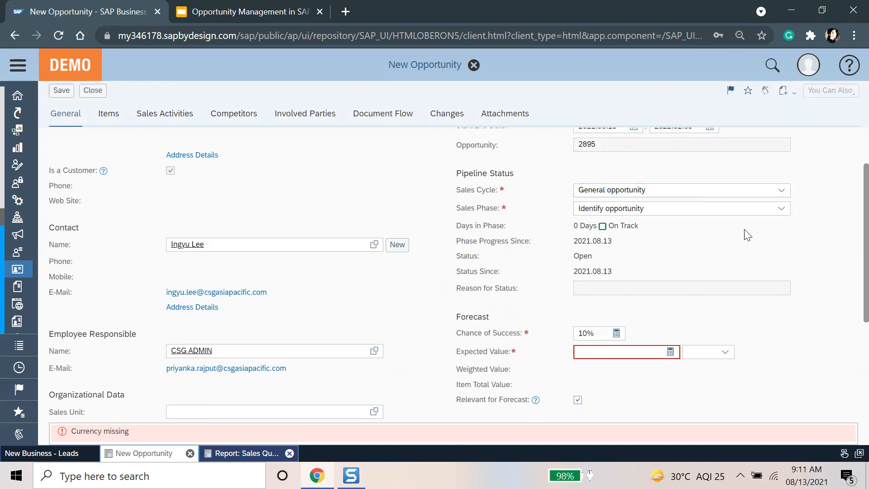
left_click(779, 209)
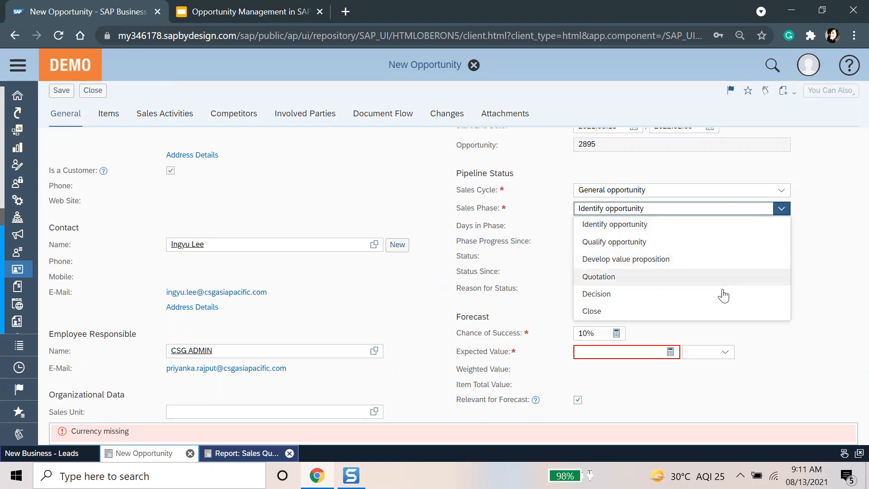
left_click(731, 227)
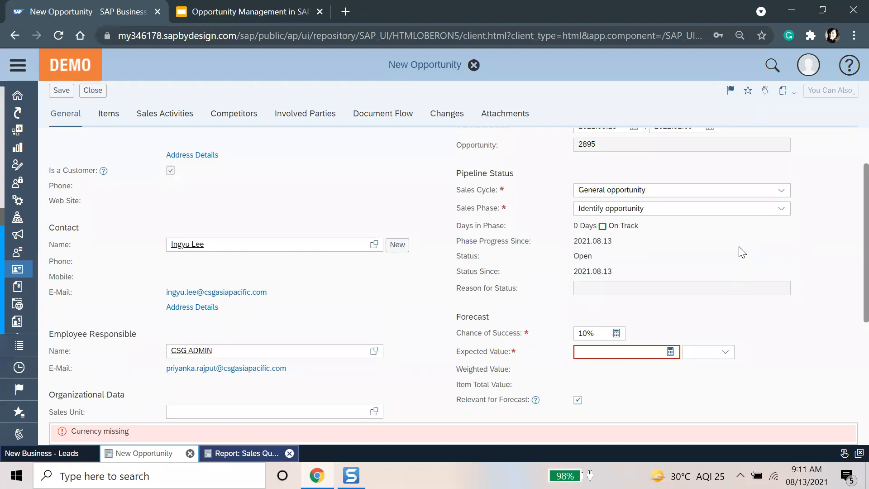
scroll(742, 252, "up", 2)
scroll(742, 252, "down", 2)
scroll(659, 330, "down", 3)
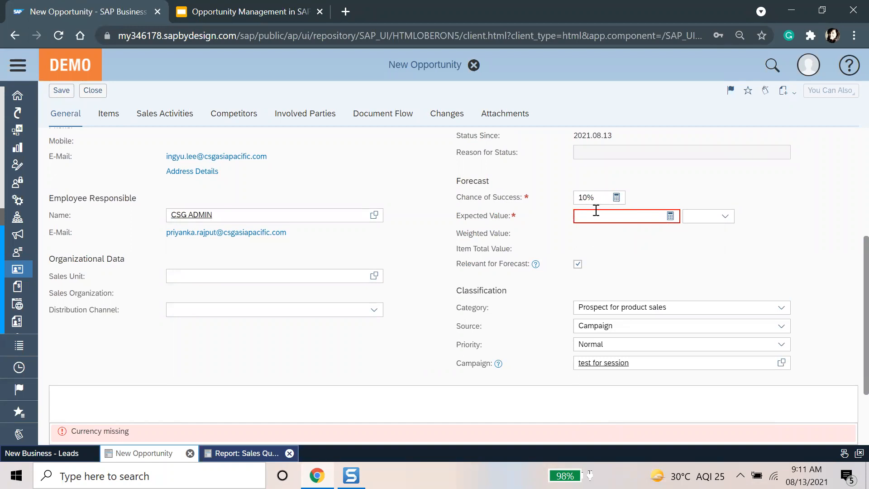
Step: Enter an expected value of 100,000 USD in the opportunity's forecast
left_click(602, 217)
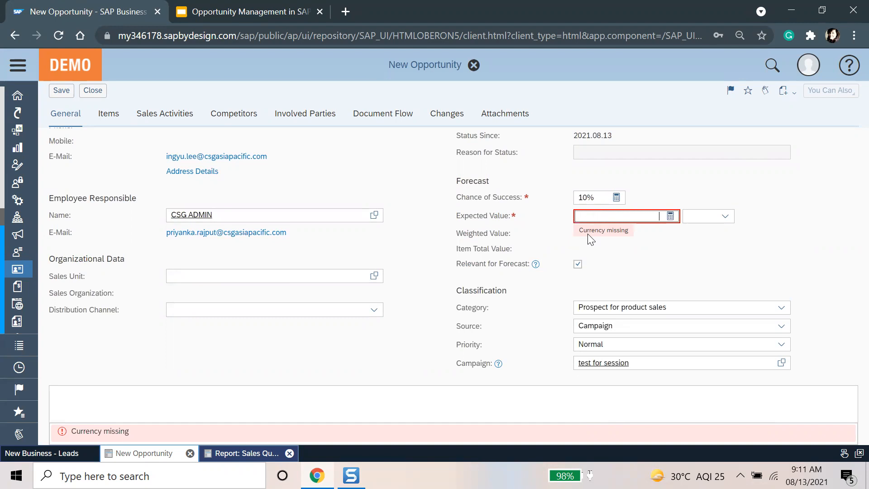
type("100000")
key("Tab")
type("usd")
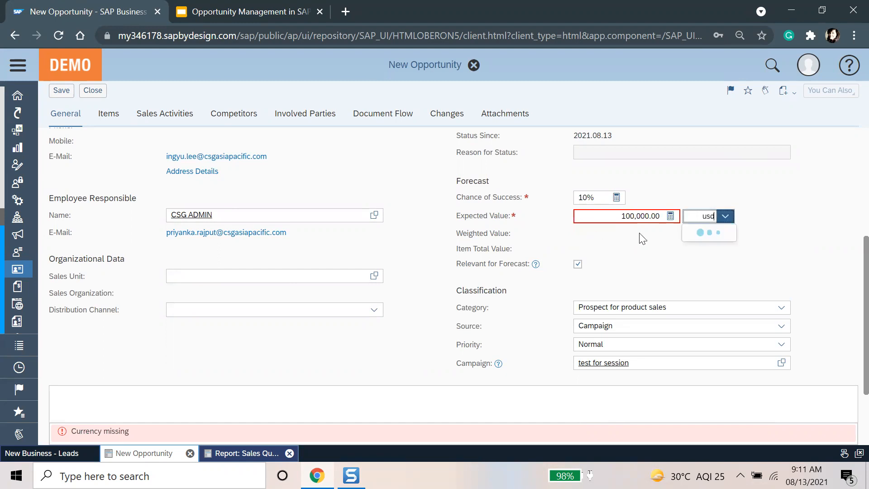
key("Return")
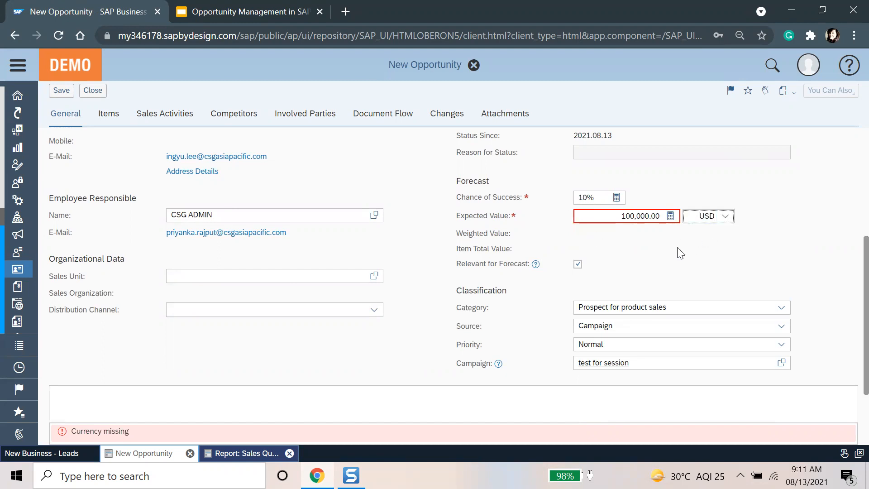
left_click(630, 217)
Step: Set the chance of success to 90%, giving a weighted value of 90,000.00 USD
left_click(660, 266)
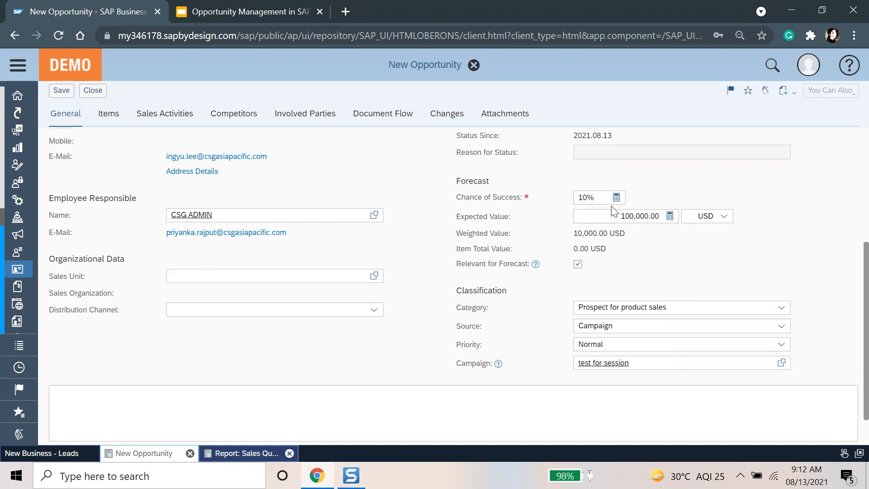
left_click(598, 199)
type("90%")
left_click(629, 238)
mouse_move(538, 267)
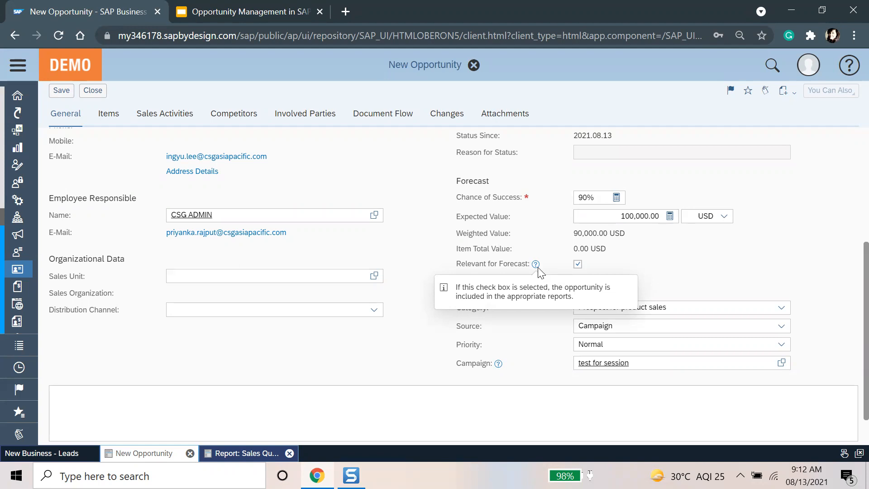
left_click(577, 264)
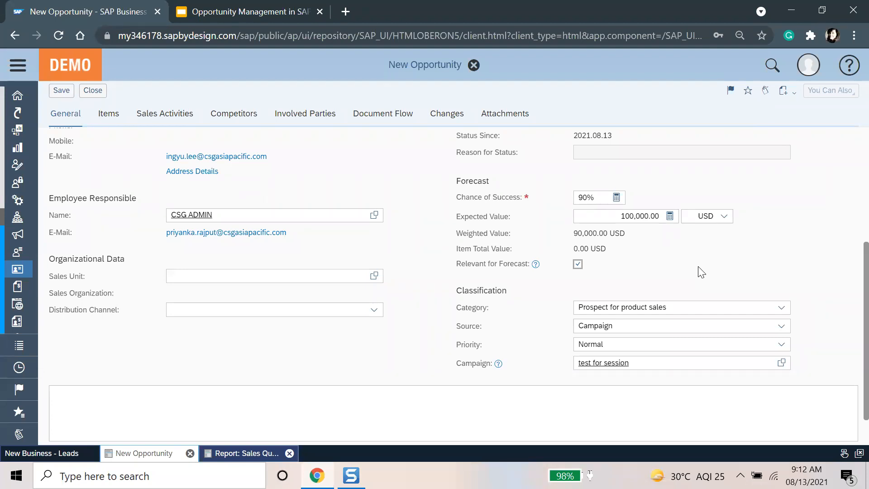
Step: Keep category Prospect for product sales, source Campaign ('test for session') and Normal priority
left_click(672, 281)
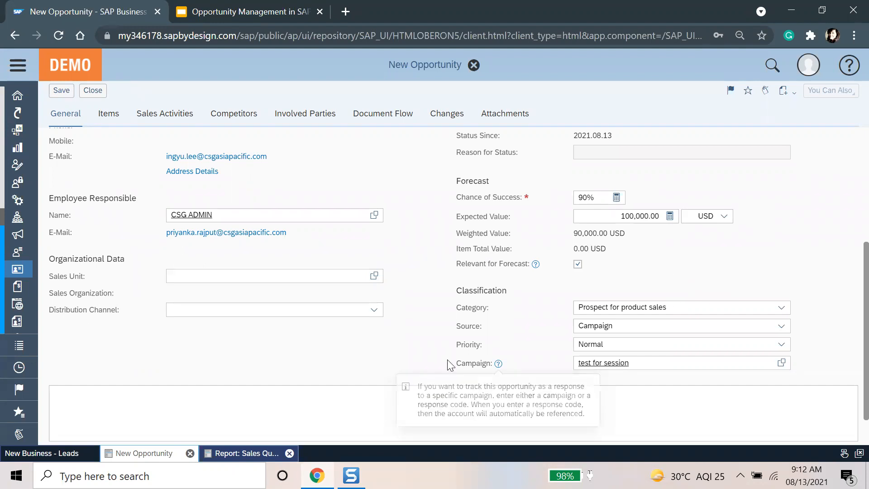
left_click(781, 308)
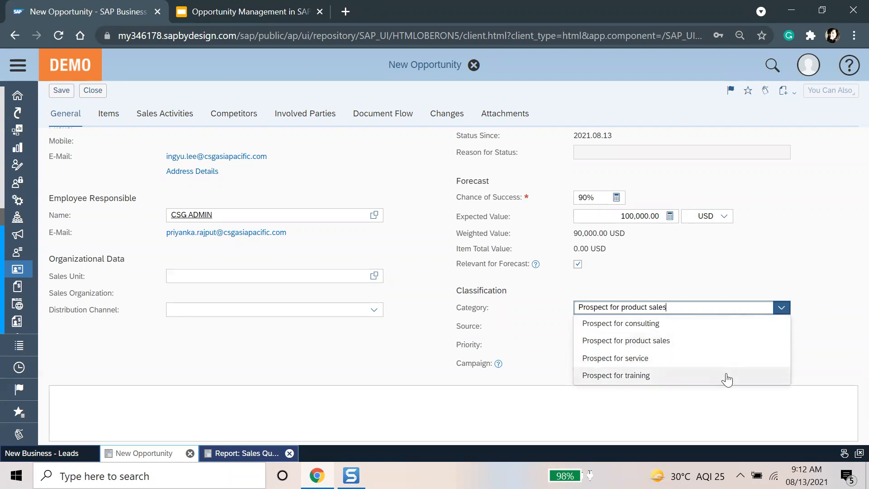
left_click(662, 403)
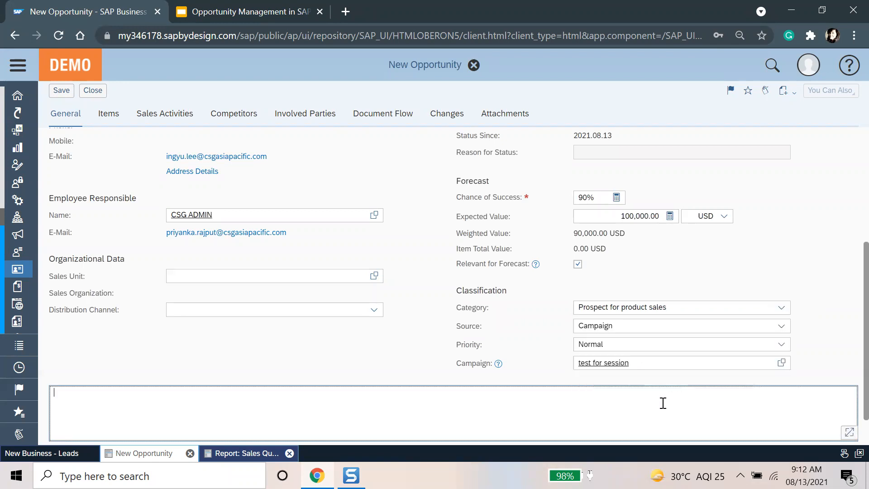
left_click(780, 327)
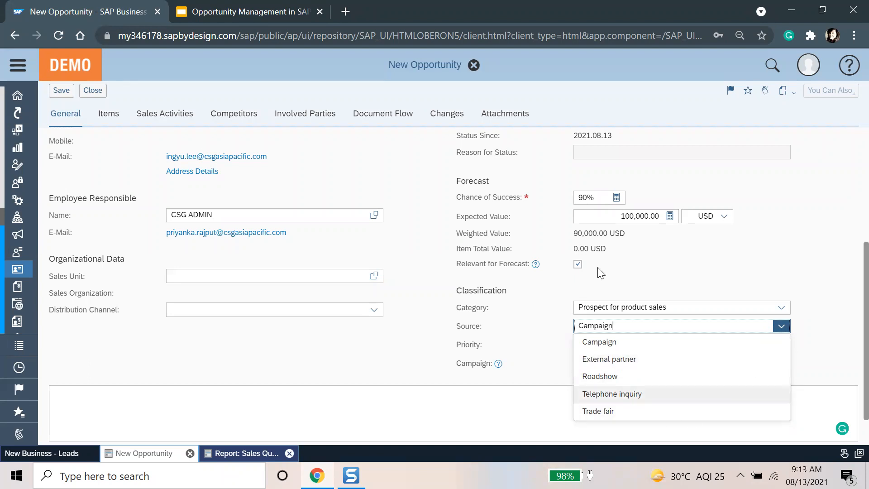
left_click(501, 435)
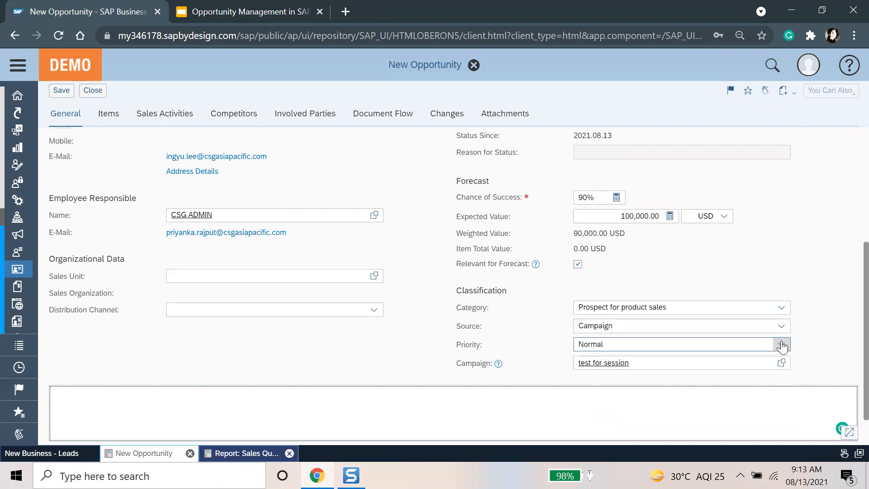
left_click(781, 345)
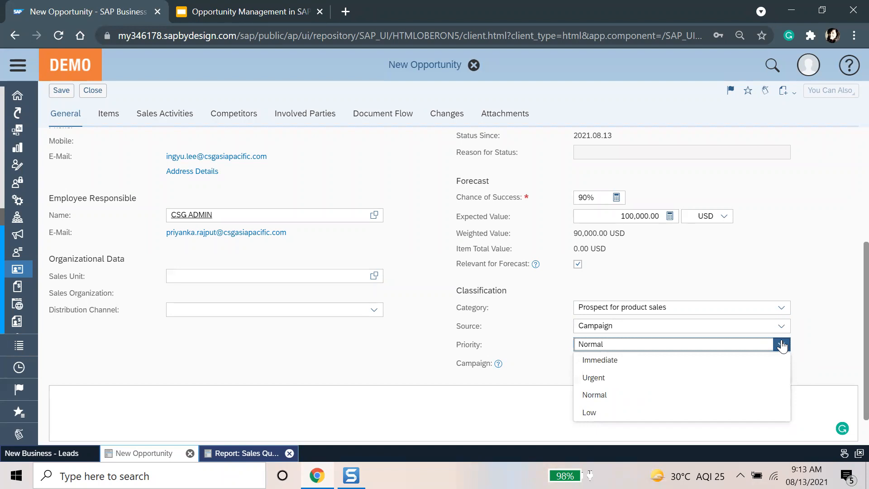
left_click(387, 360)
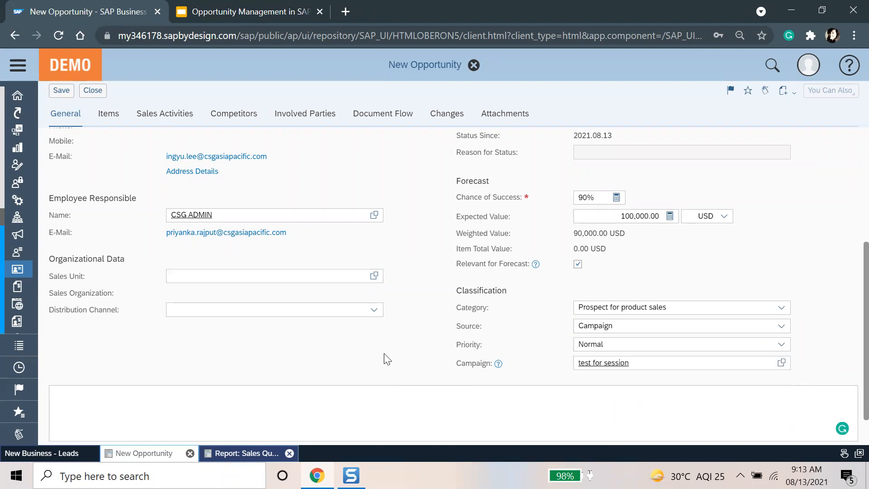
Step: Return to the top of the opportunity and view its empty Items table
scroll(398, 360, "down", 1)
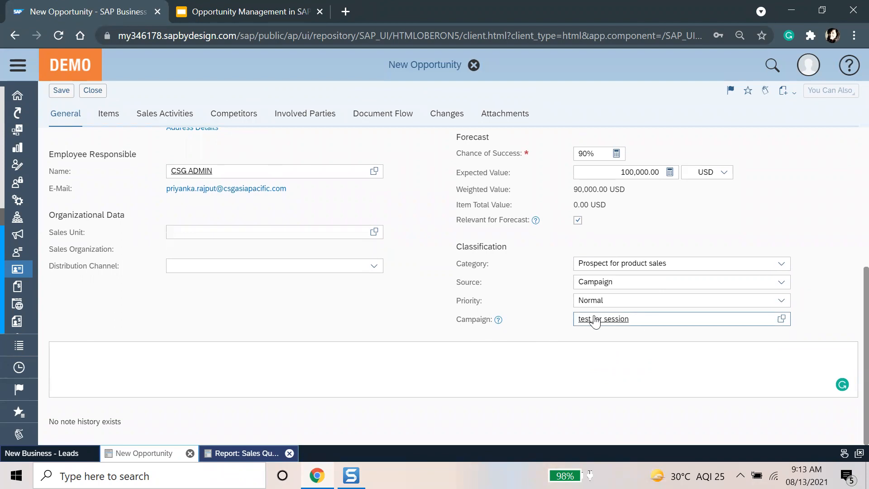
scroll(543, 263, "up", 5)
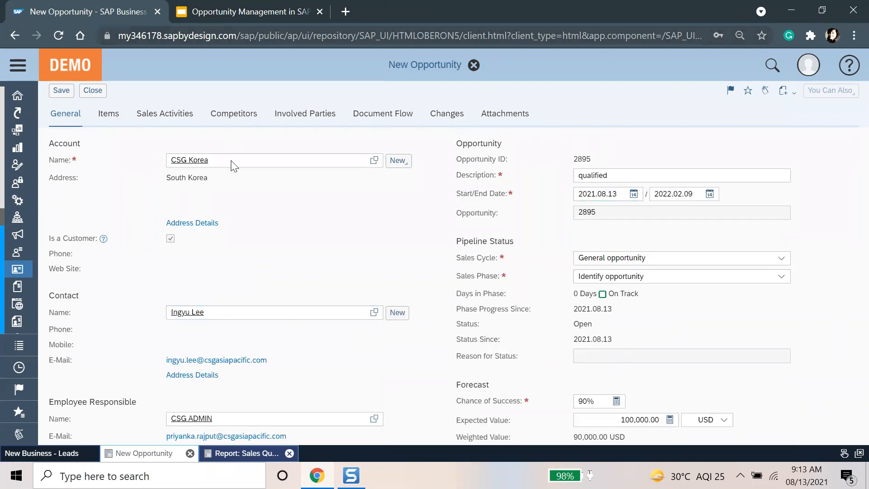
left_click(108, 116)
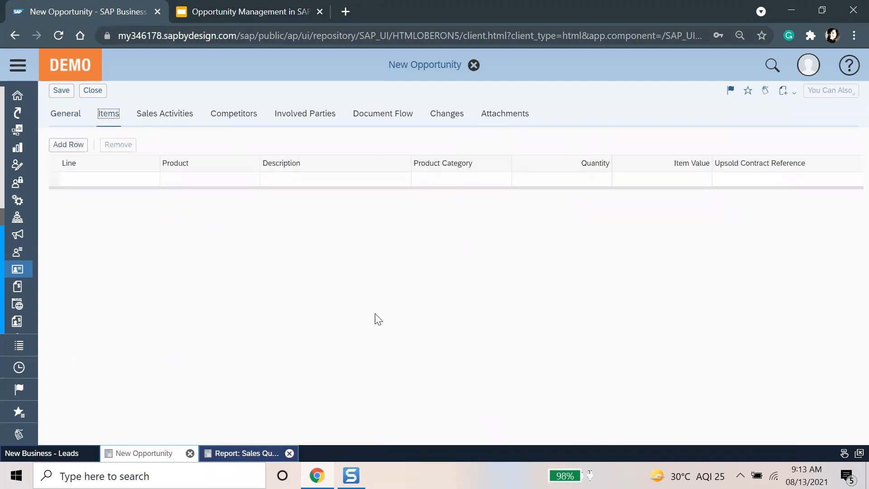
Step: Add line 10 with product P100101 Heater (22.8 KW), found by searching heater*
left_click(367, 181)
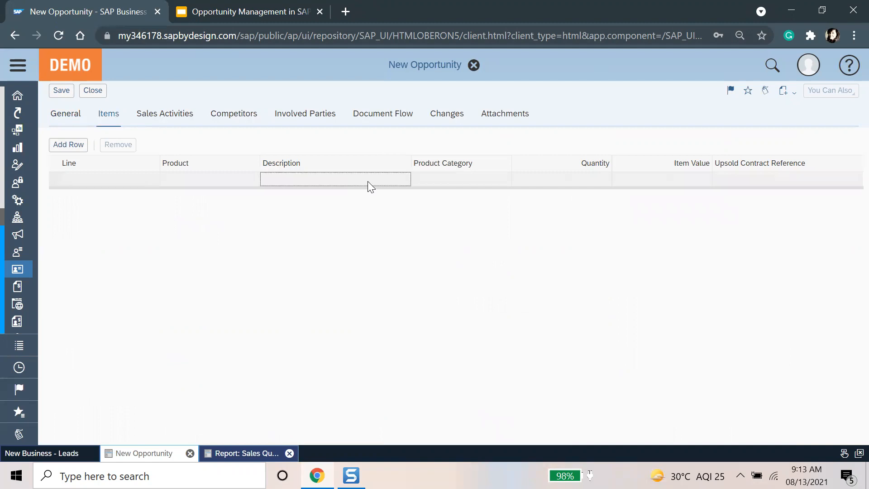
left_click(251, 179)
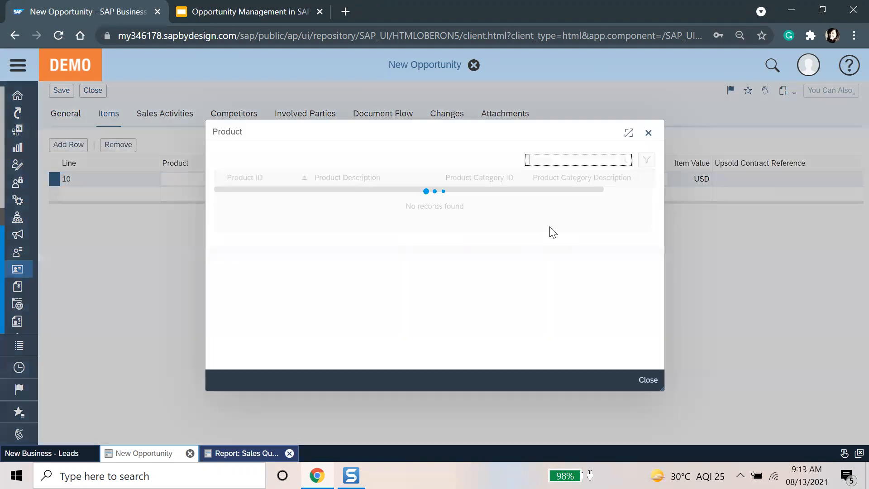
scroll(556, 286, "down", 1)
scroll(555, 286, "down", 3)
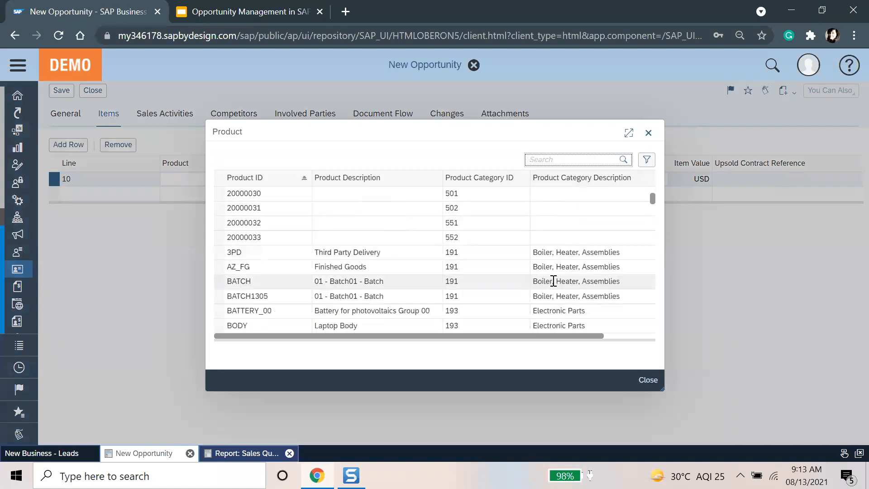
scroll(553, 281, "down", 4)
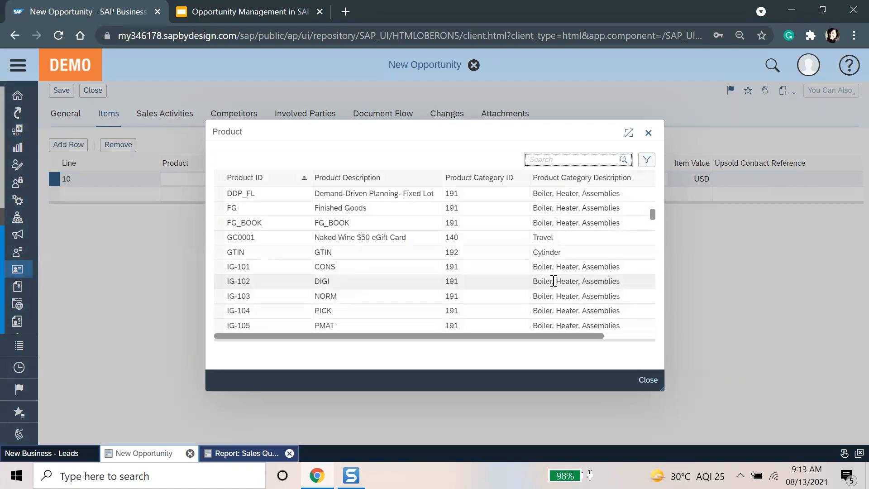
type("he")
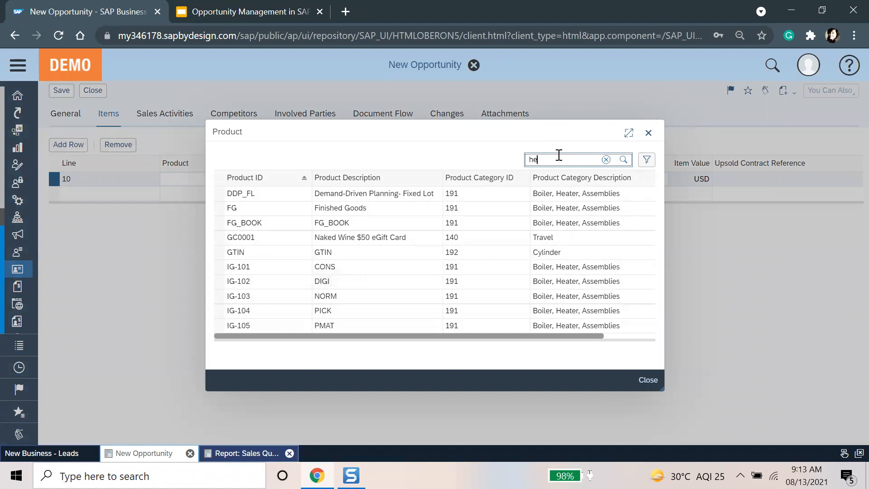
type("ater*")
key("Return")
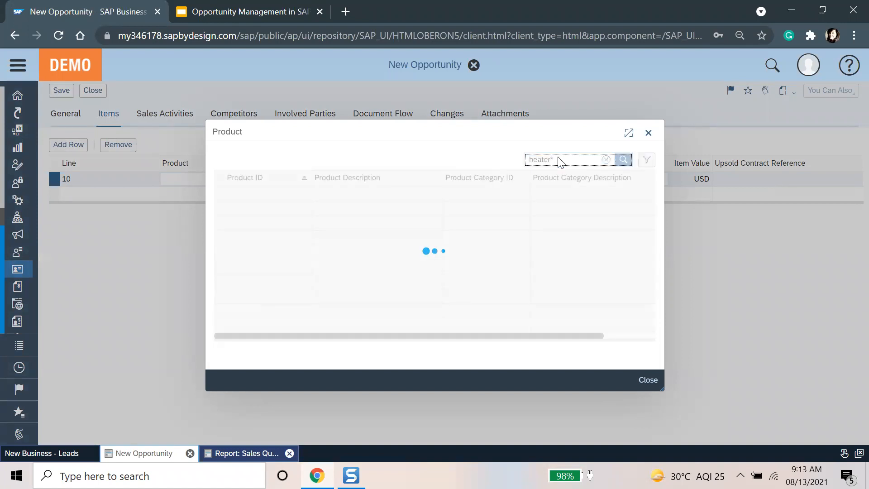
scroll(430, 299, "down", 2)
scroll(434, 312, "down", 6)
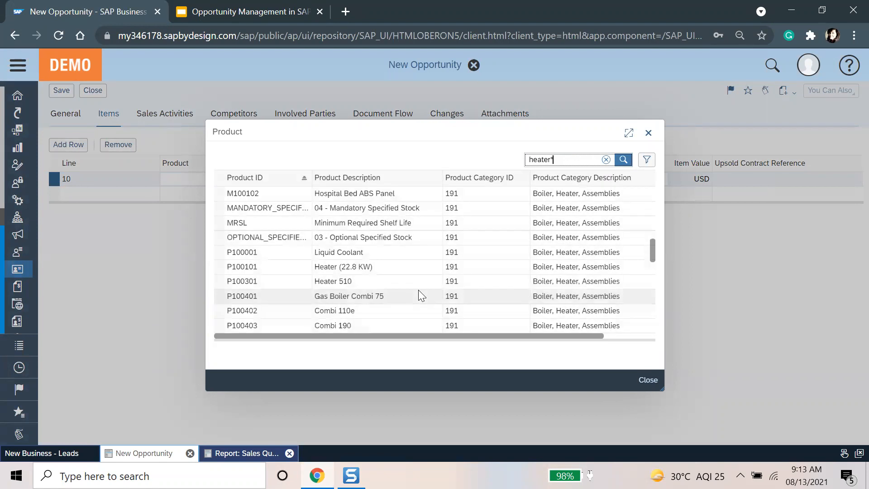
left_click(397, 268)
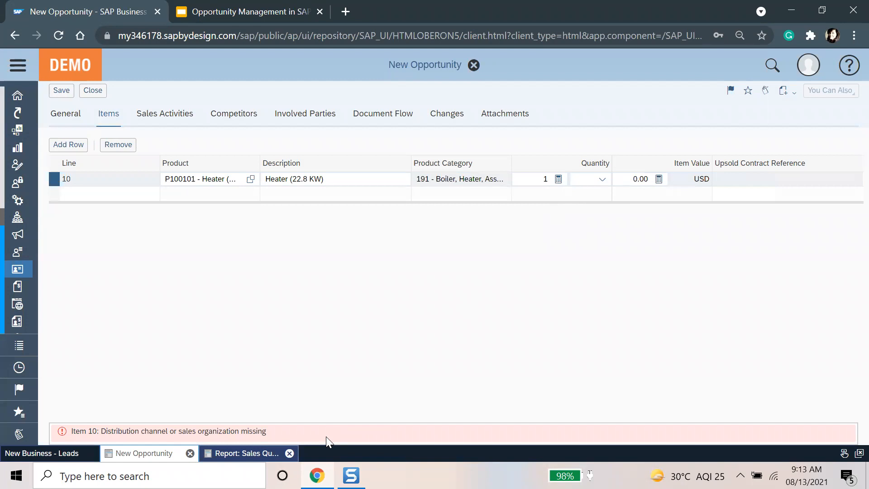
Step: Glance over the opportunity's General details, then go back to the Items tab
left_click(67, 114)
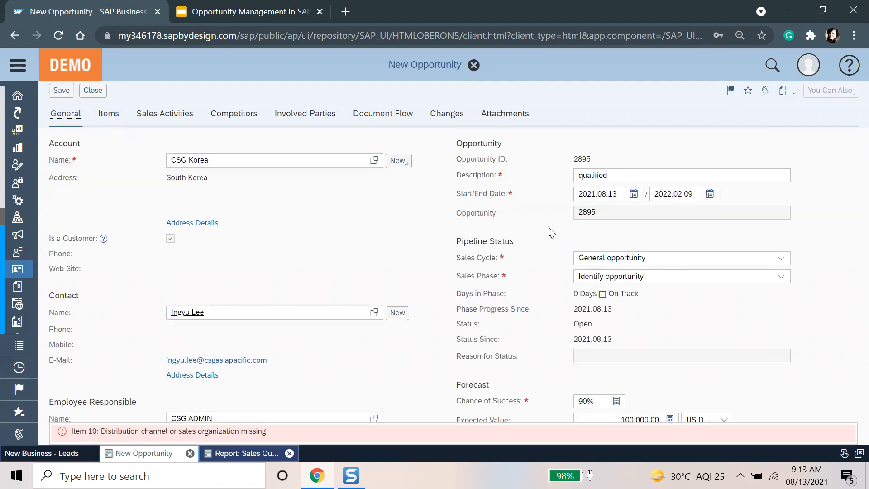
scroll(764, 343, "down", 5)
scroll(764, 344, "up", 5)
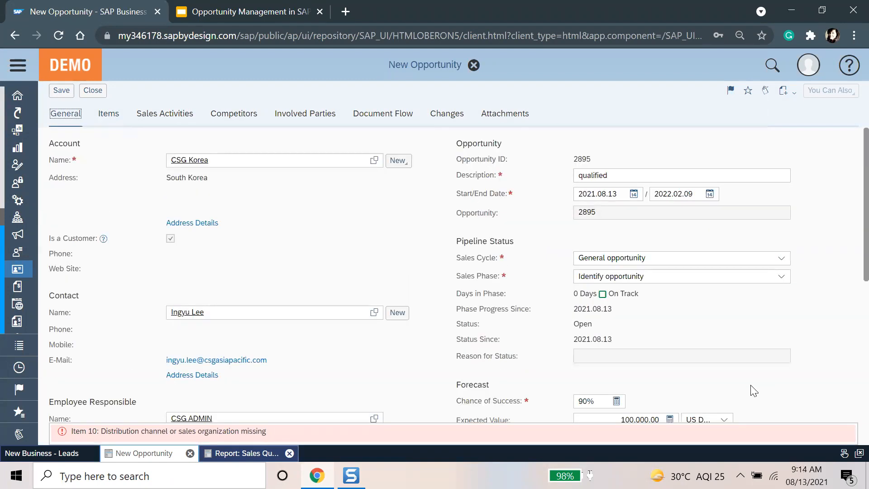
left_click(108, 114)
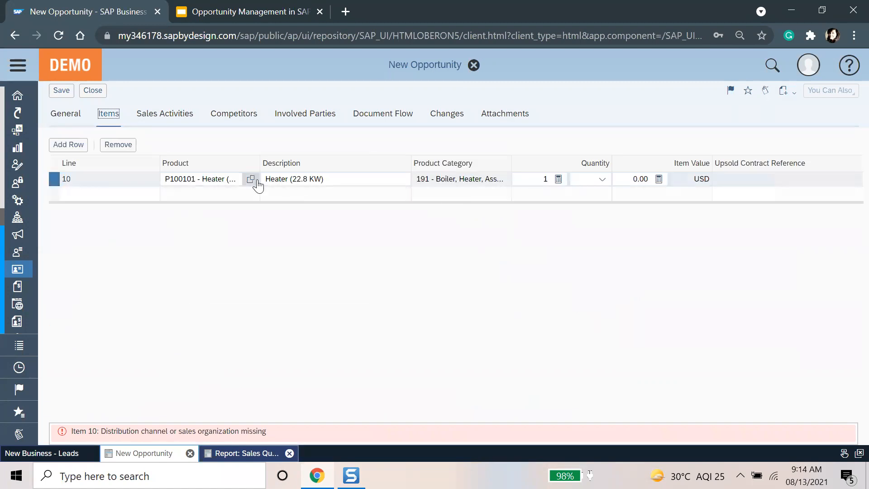
Step: Broaden line 10's product search to Heater* and select P100001 Liquid Coolant
left_click(251, 179)
left_click(543, 161)
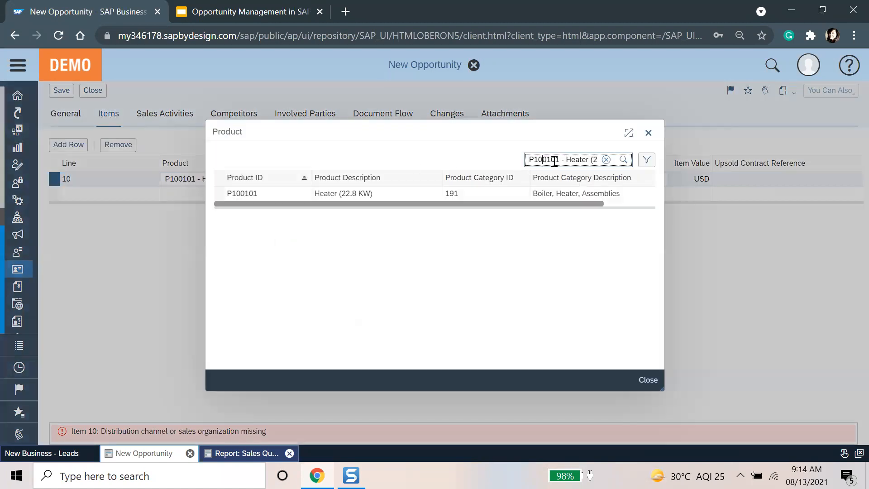
left_click_drag(565, 162, 369, 167)
key("BackSpace")
left_click_drag(548, 159, 667, 228)
key("BackSpace")
type("r*")
key("Return")
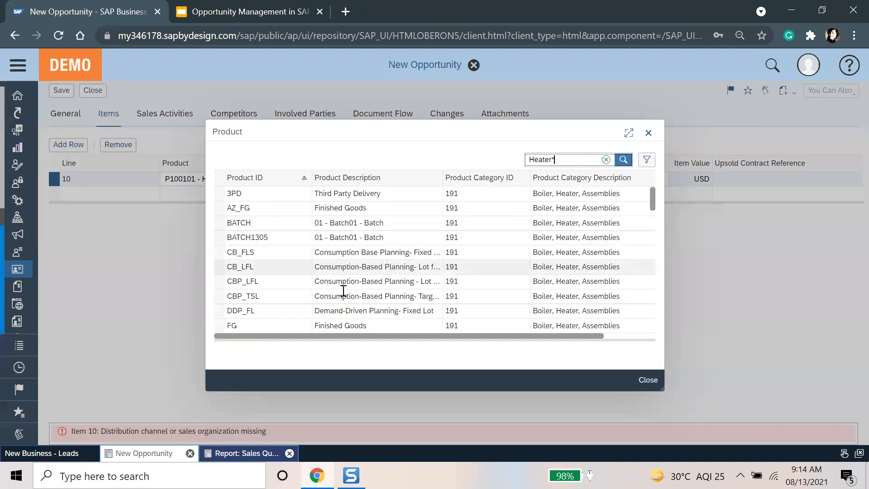
scroll(372, 298, "down", 6)
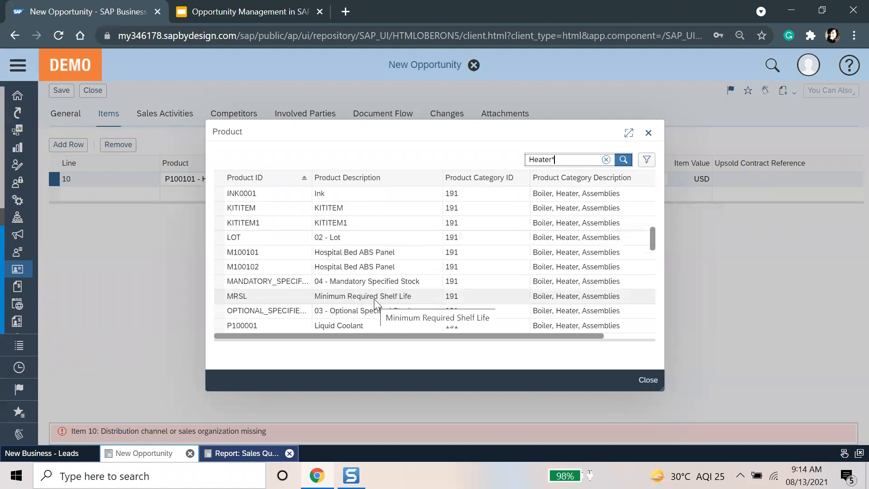
scroll(375, 300, "down", 2)
left_click(373, 267)
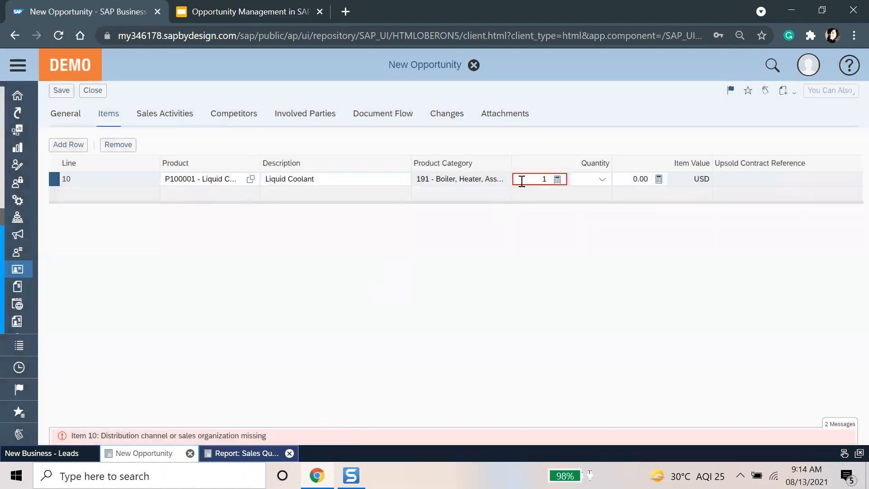
Step: Set line 10's quantity to 10 ea
left_click(545, 178)
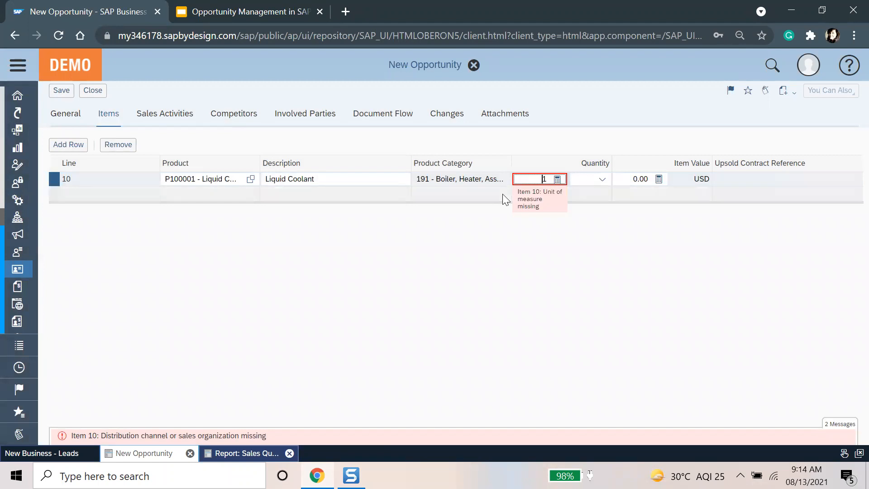
type("0")
key("Tab")
type("ea")
left_click(597, 194)
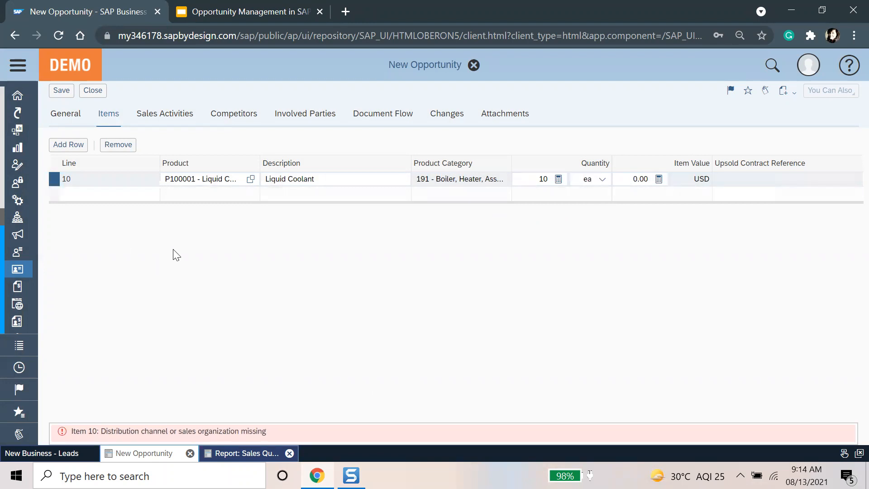
Step: Look through the opportunity's general details and items, and search the navigation menu for 'product'
left_click(70, 115)
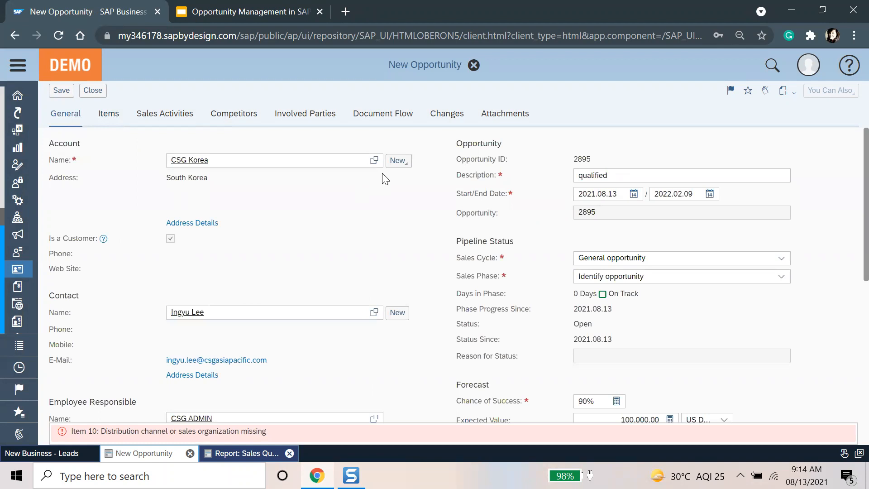
scroll(314, 311, "down", 7)
scroll(357, 316, "up", 7)
left_click(110, 114)
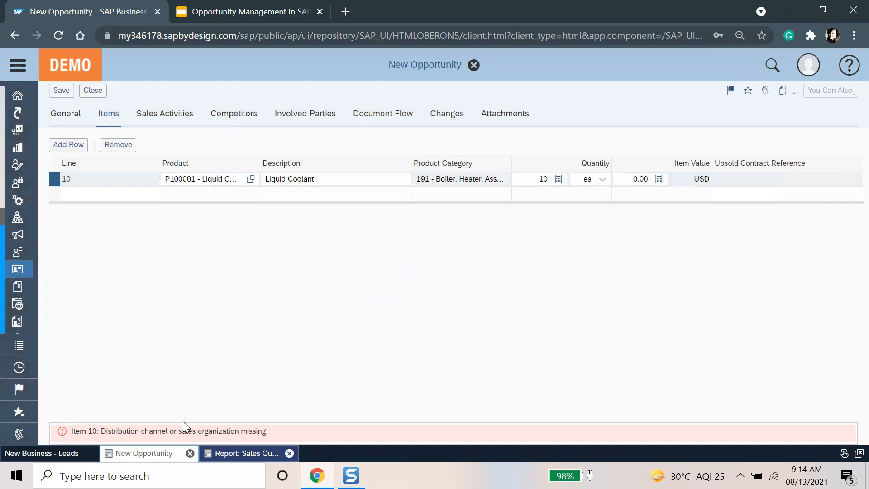
left_click(21, 68)
left_click(105, 405)
type("product")
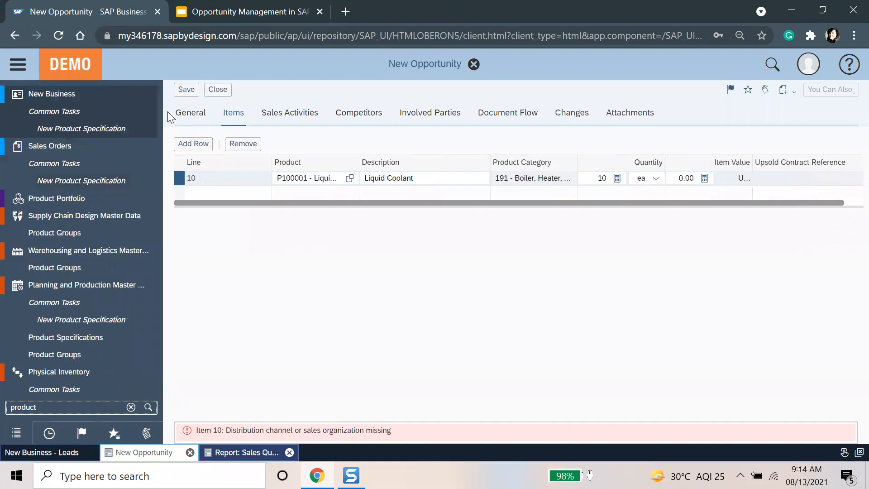
left_click(192, 113)
left_click(6, 65)
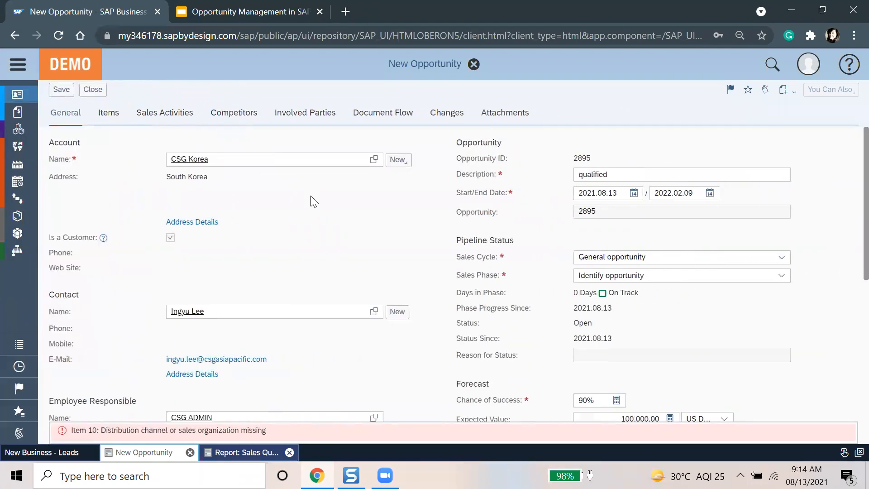
Step: Set the opportunity's account to Appolo Hospital through an 'app' account search
key("F4")
type("app")
key("Return")
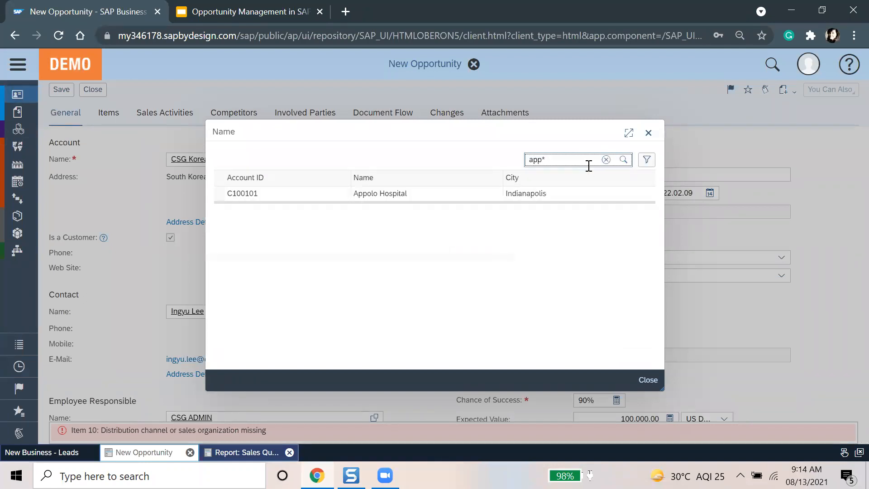
left_click(508, 193)
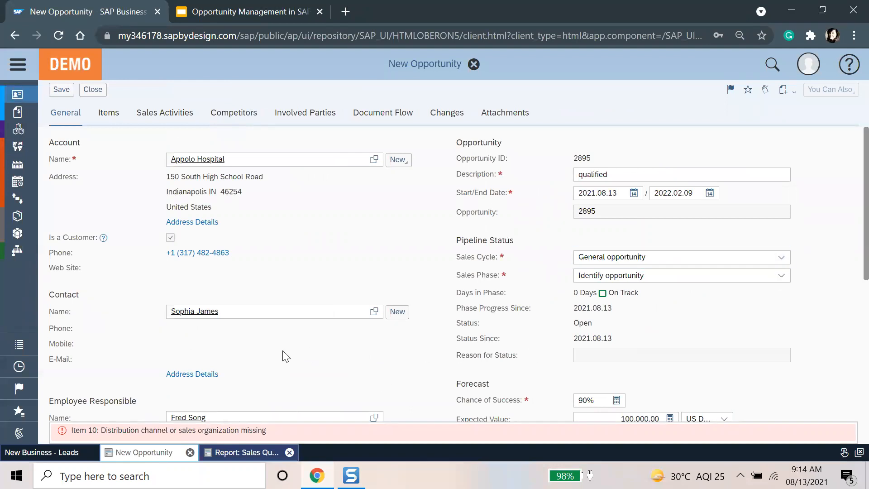
Step: Choose P1110 Sales Heating as the opportunity's sales unit
scroll(273, 360, "down", 5)
scroll(273, 357, "up", 2)
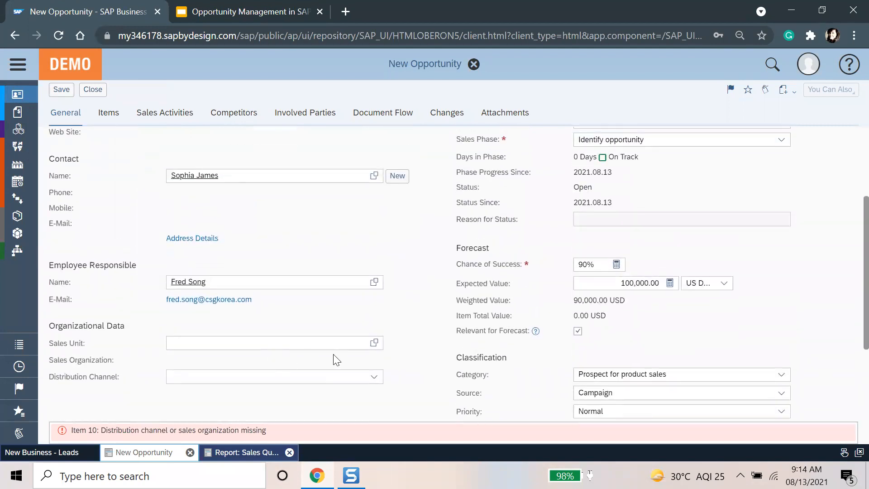
left_click(373, 343)
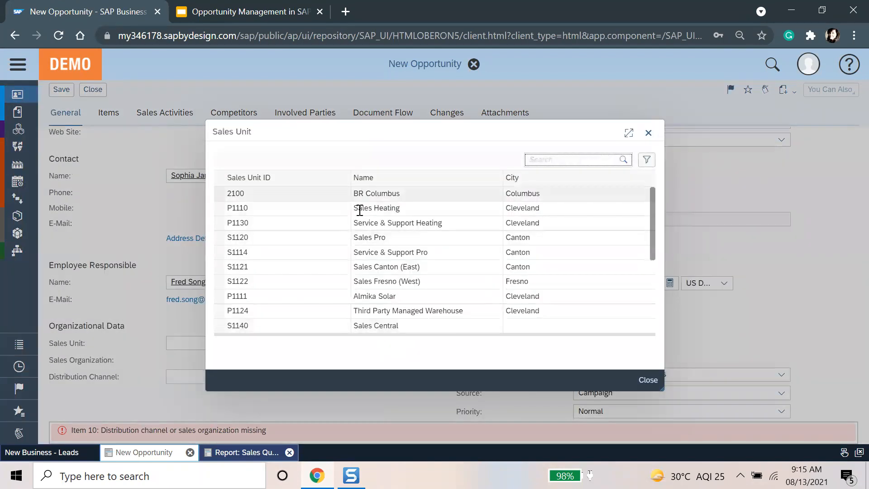
left_click(360, 208)
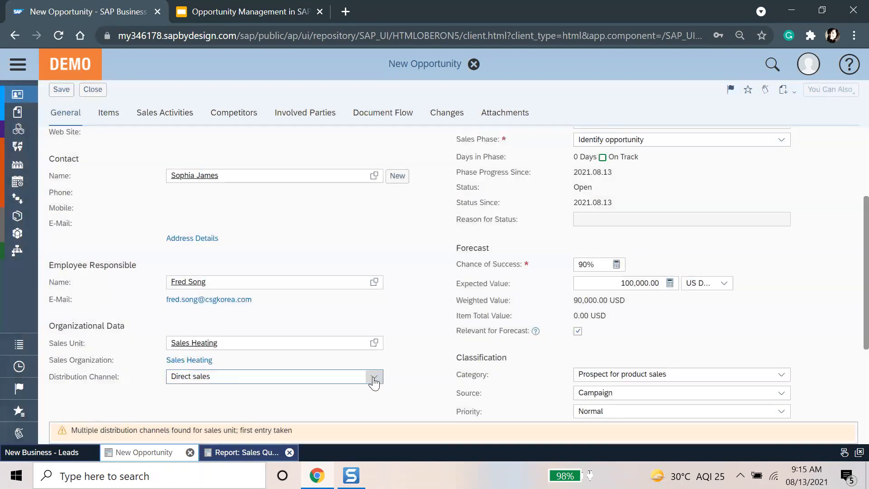
Step: Enter an item value of 10,000.00 USD for the Liquid Coolant line 10
left_click(109, 113)
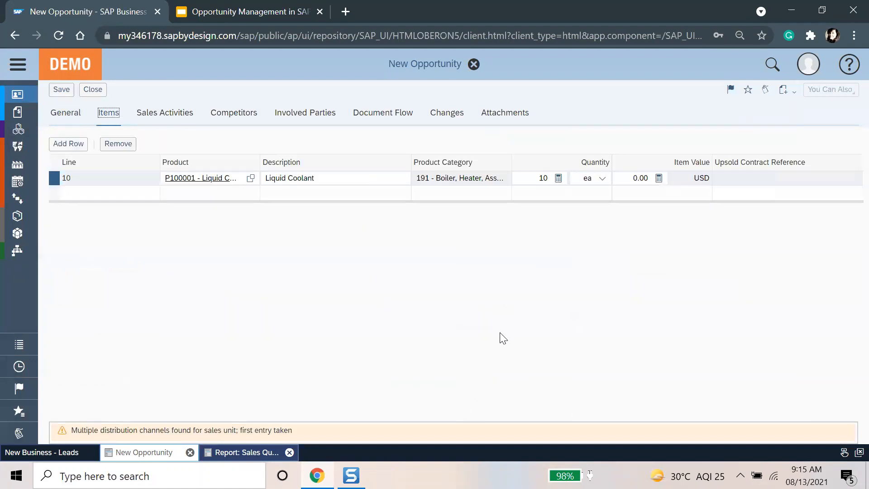
left_click(633, 180)
type("10000")
key("Return")
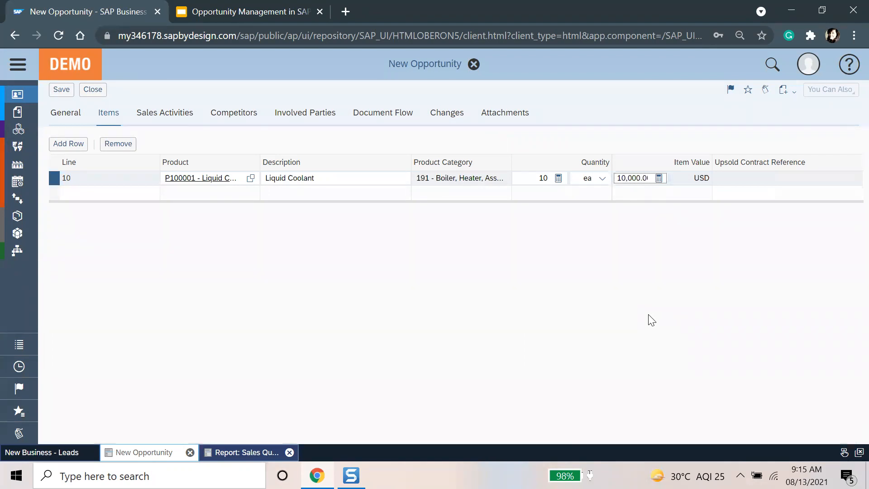
left_click(185, 114)
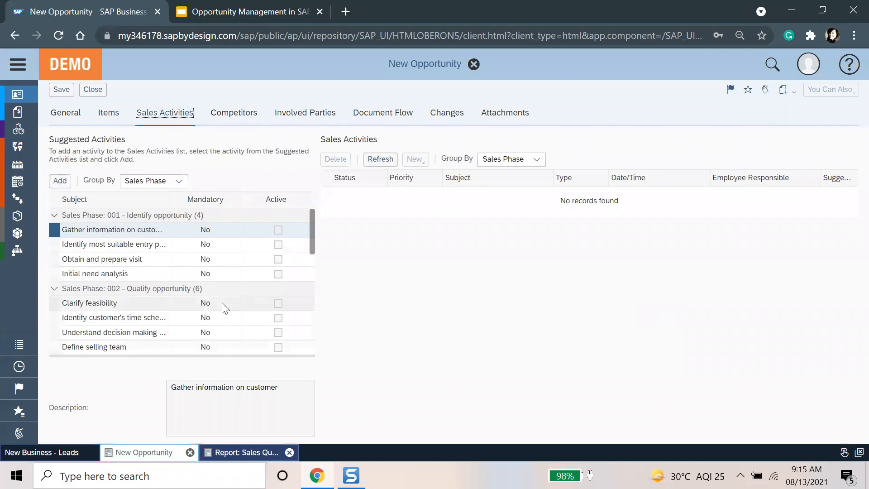
Step: Add 'Gather information on customer' and 'Identify most suitable entry point' activities, moving Active beside Subject
left_click(107, 118)
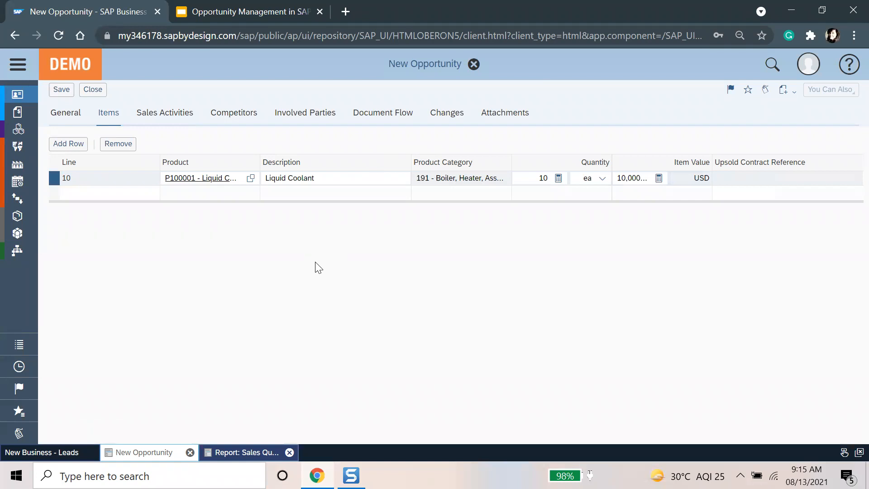
left_click(184, 128)
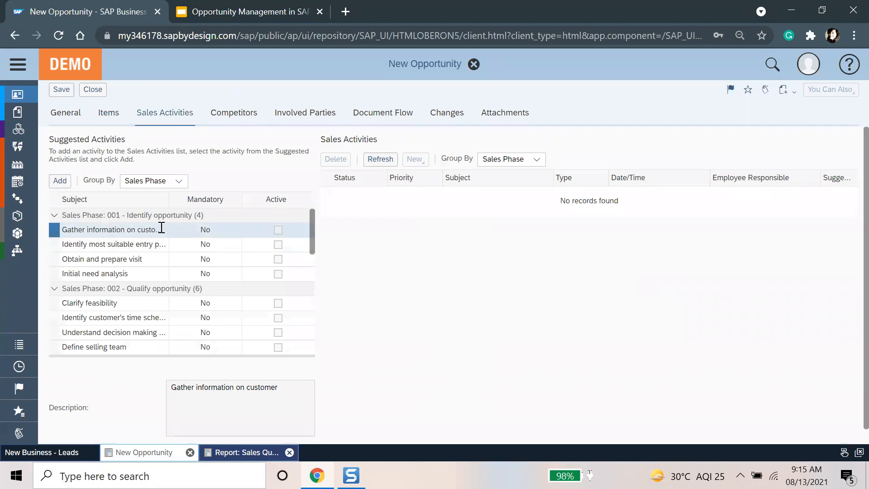
scroll(161, 227, "down", 1)
left_click(141, 221)
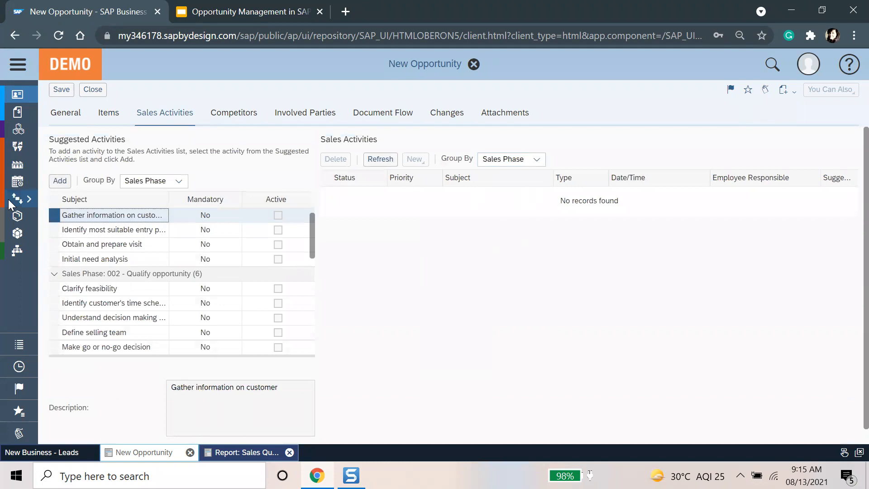
left_click(61, 182)
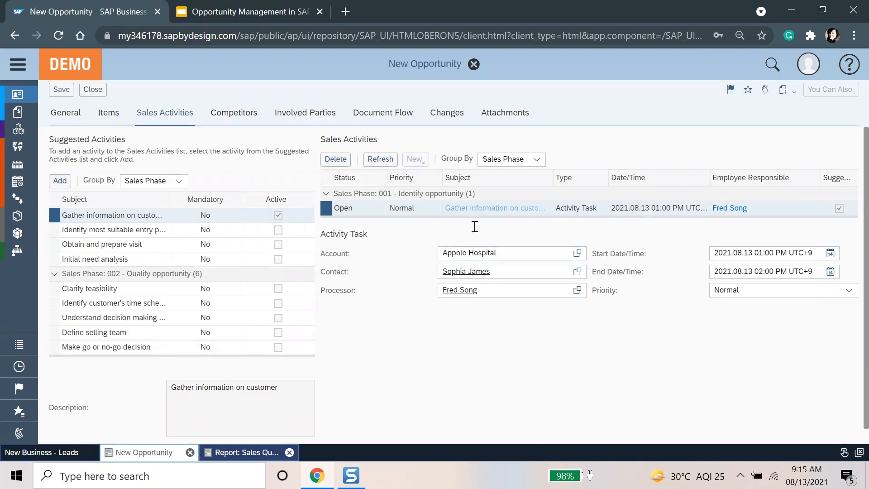
left_click(135, 231)
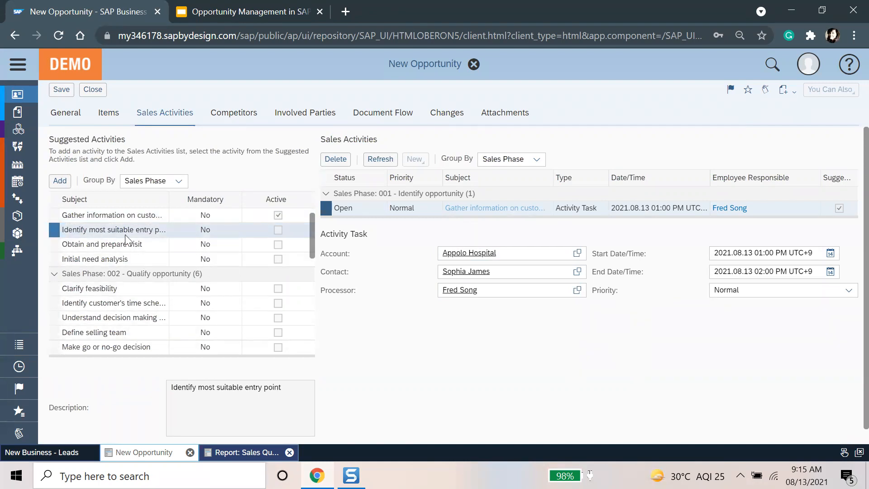
left_click_drag(246, 199, 207, 200)
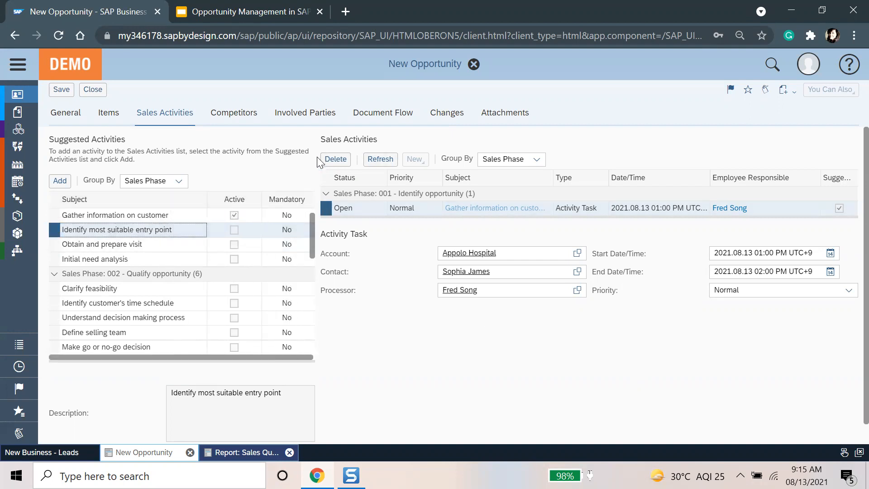
left_click(52, 181)
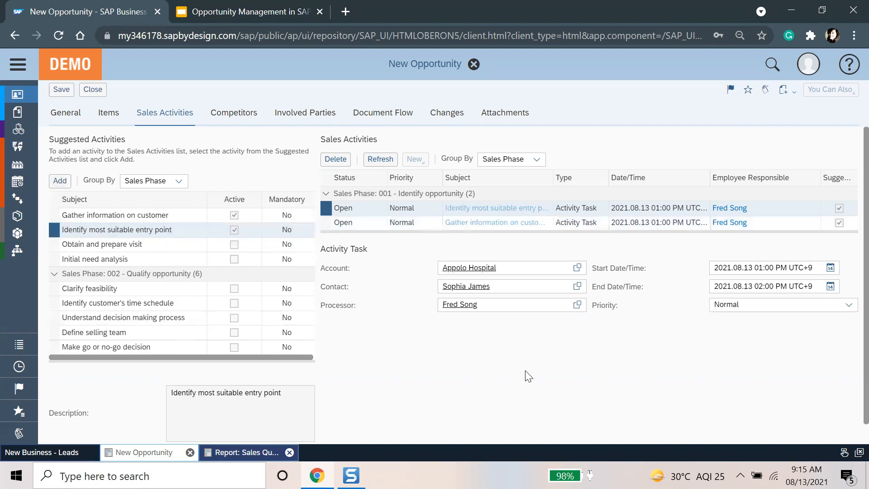
left_click(221, 117)
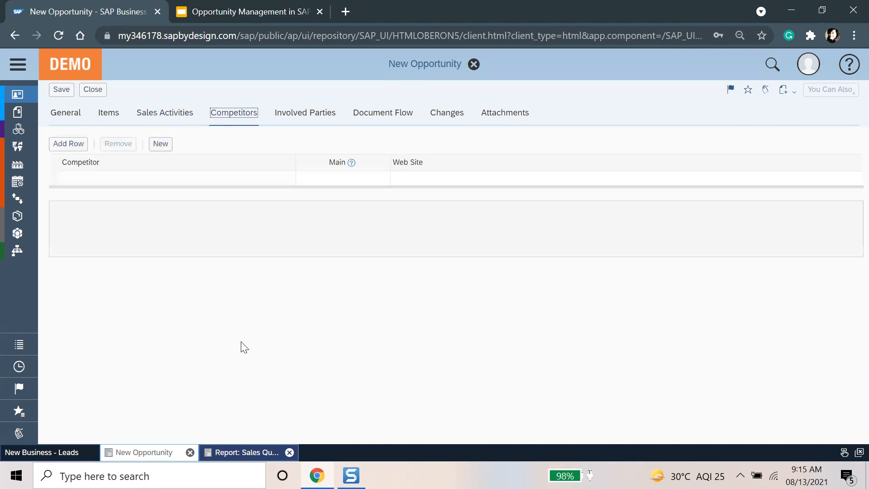
Step: Start a competitor row, browse the competitor list, then remove the empty row
left_click(165, 178)
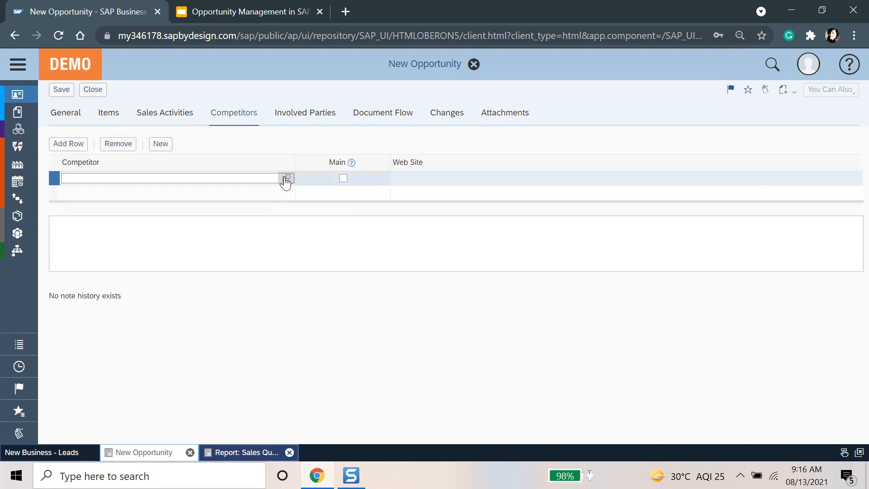
left_click(287, 179)
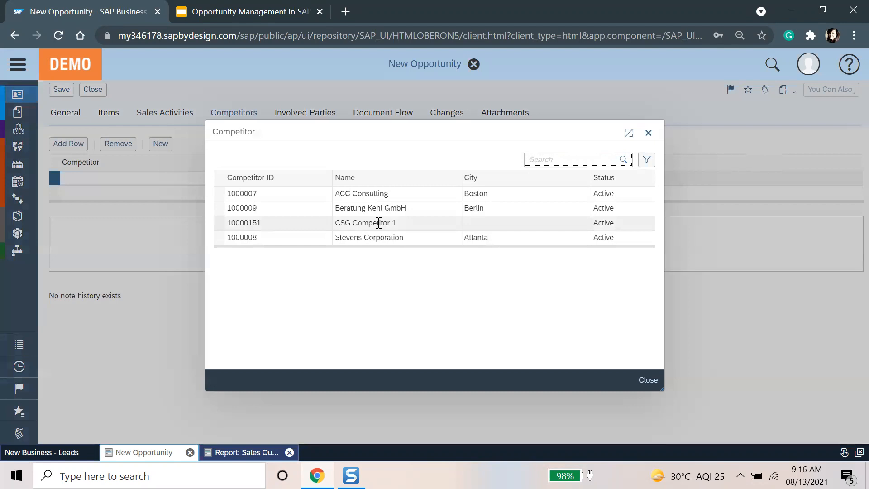
left_click(650, 134)
left_click(113, 146)
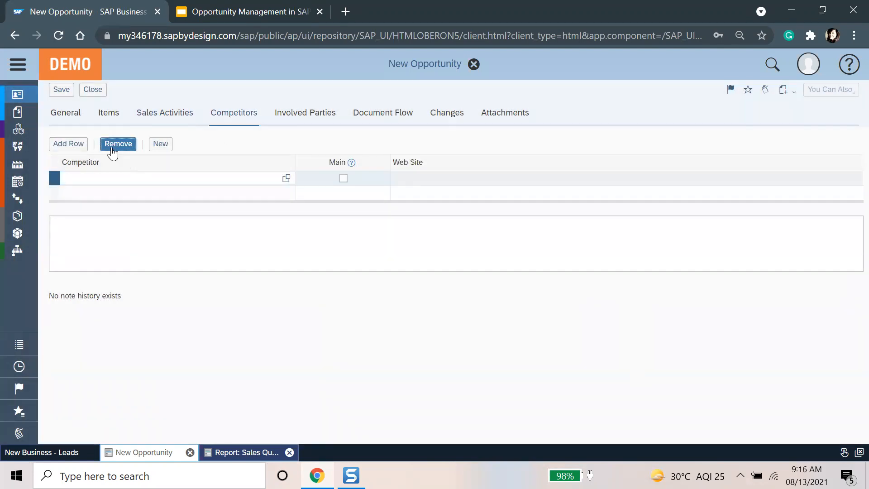
Step: Check Involved Parties and Document Flow, then save the opportunity as 2895
left_click(306, 112)
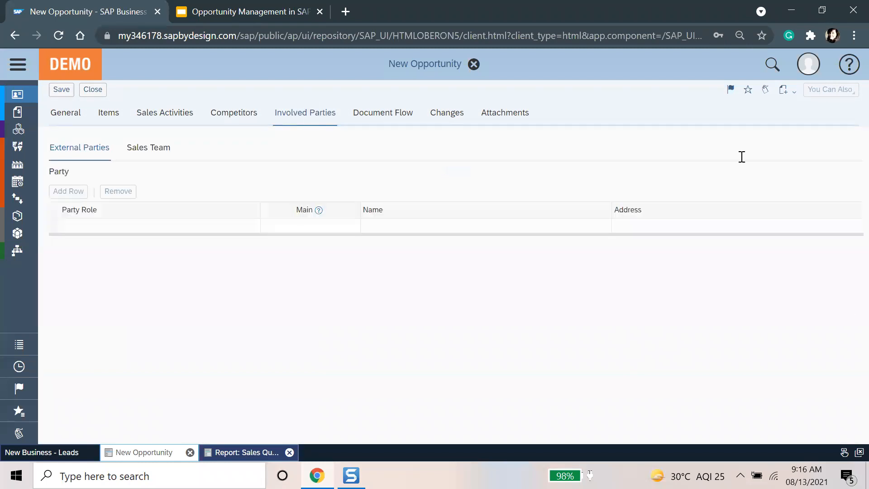
left_click(391, 124)
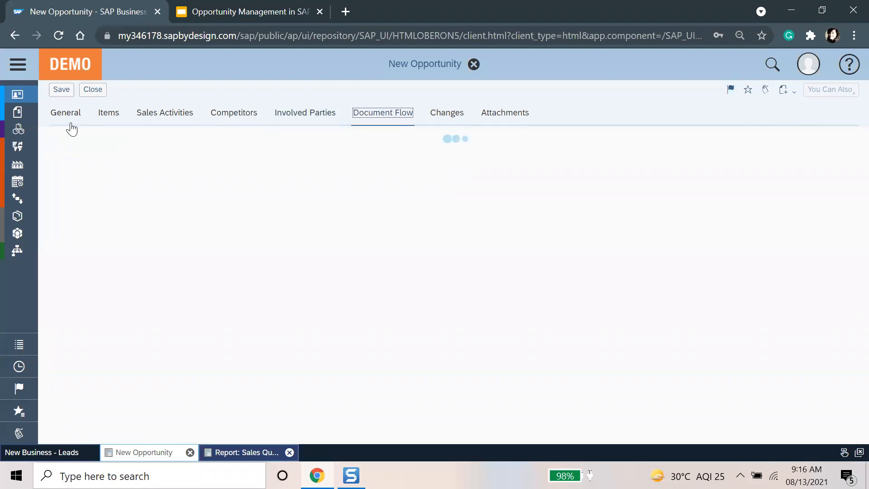
left_click(66, 115)
left_click(61, 90)
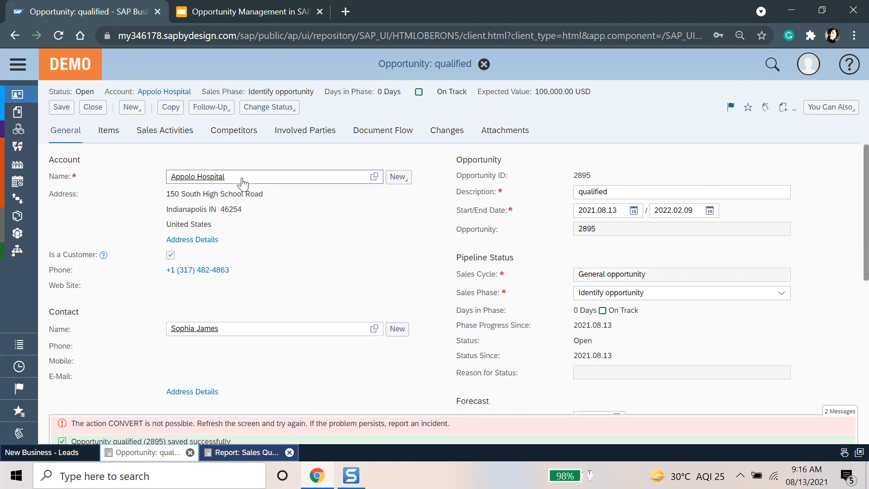
Step: Reload the page to clear the CONVERT error and expand the work centre navigation menu
left_click(55, 34)
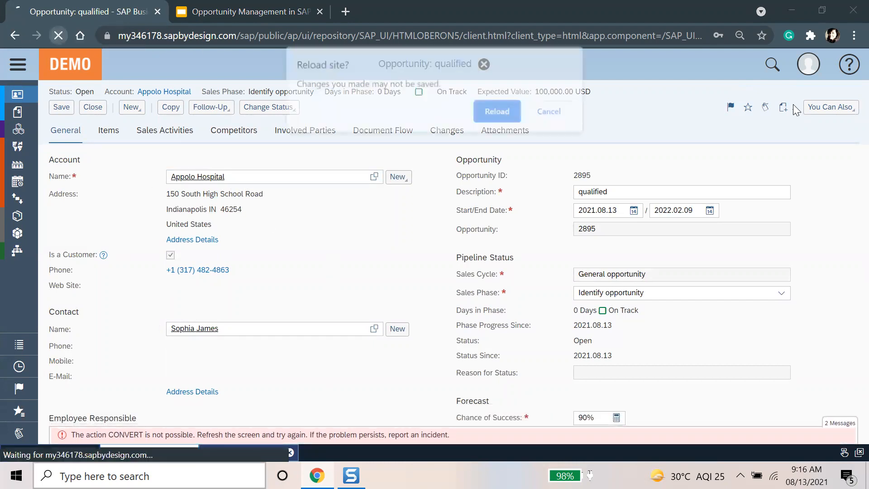
left_click(500, 112)
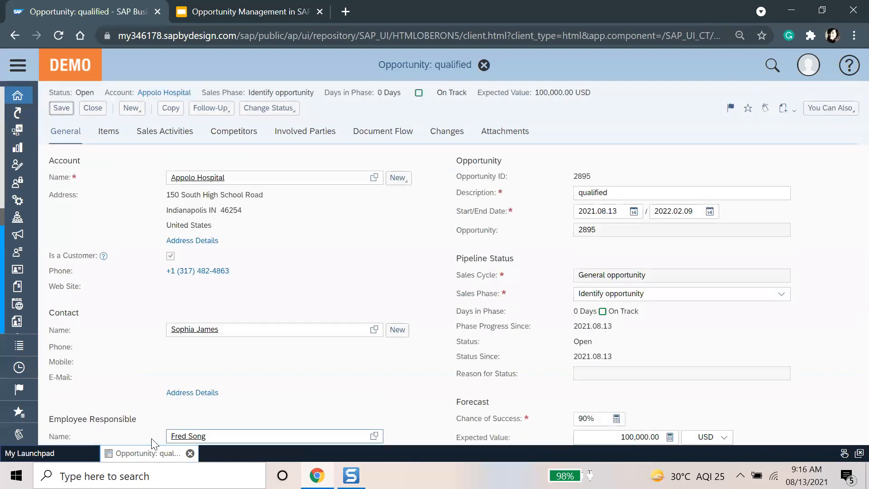
scroll(327, 394, "down", 5)
scroll(326, 385, "up", 5)
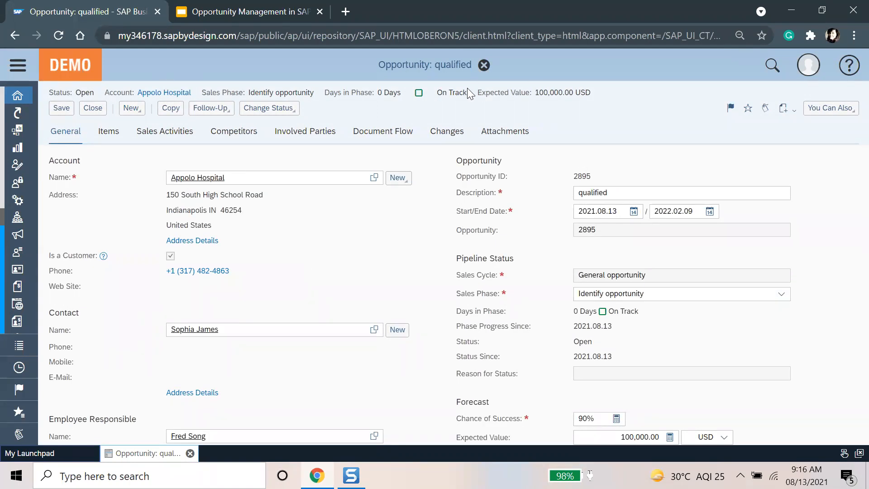
left_click(17, 65)
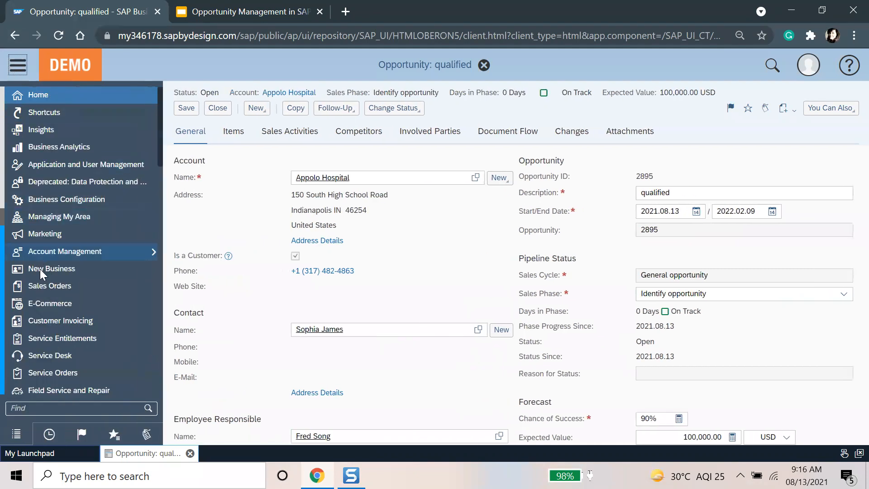
Step: List all opportunities and select the qualified Appolo Hospital opportunity
mouse_move(45, 268)
left_click(226, 300)
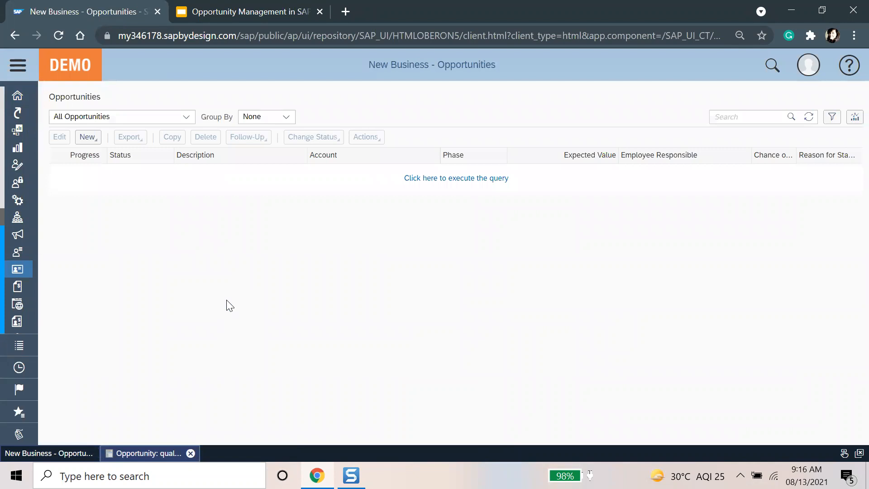
left_click(444, 179)
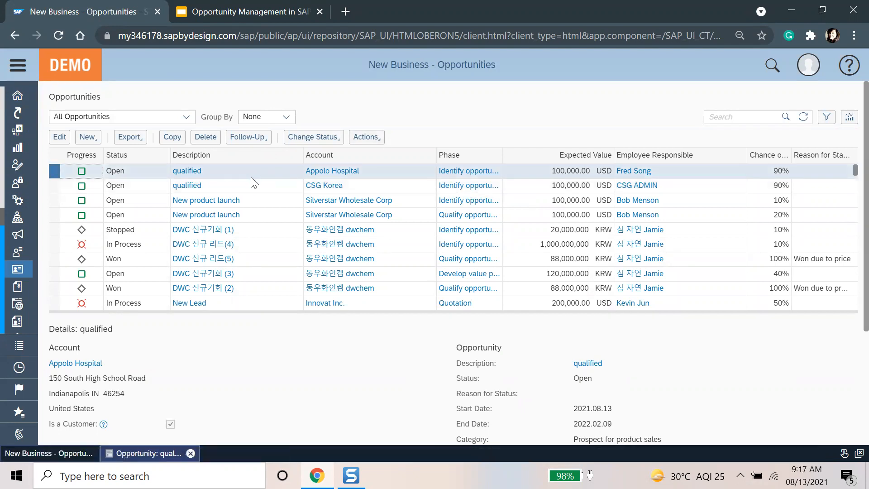
left_click(387, 395)
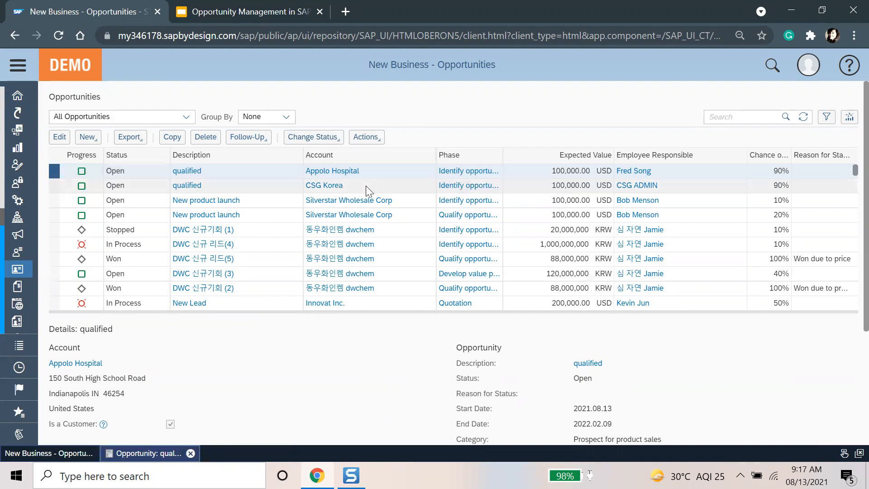
Step: Create a sales quote as the opportunity's follow-up document
left_click(256, 138)
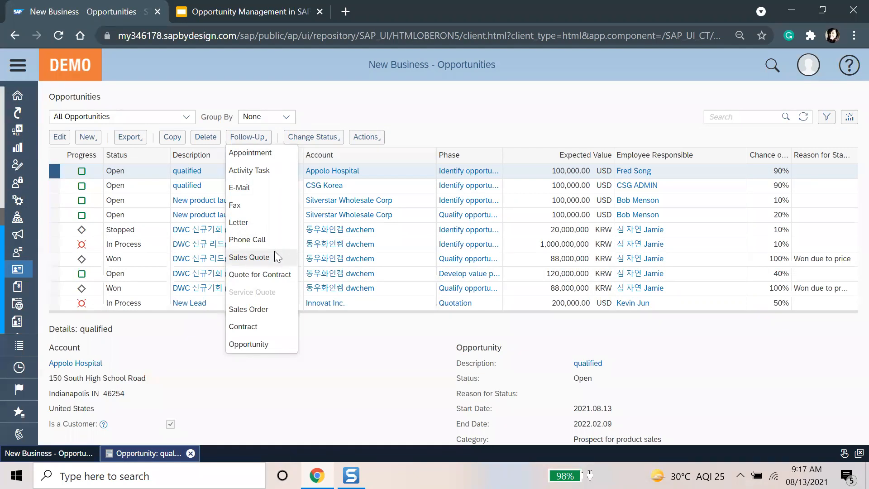
left_click(361, 384)
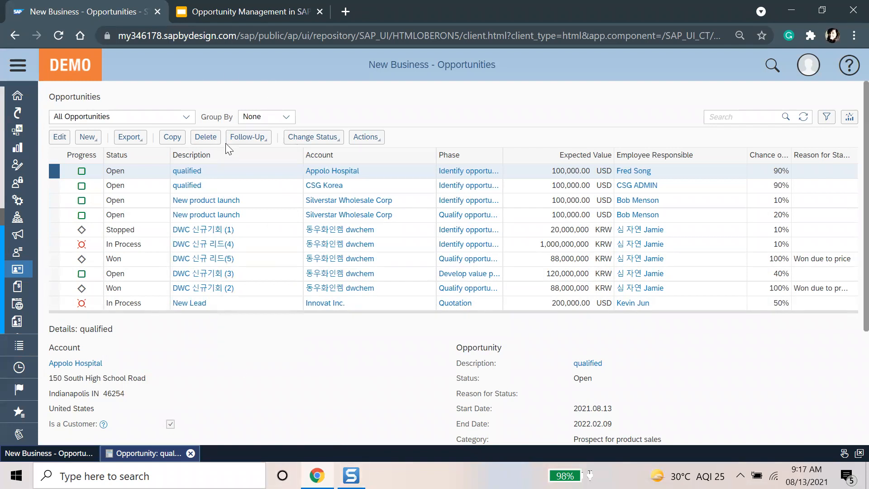
left_click(248, 136)
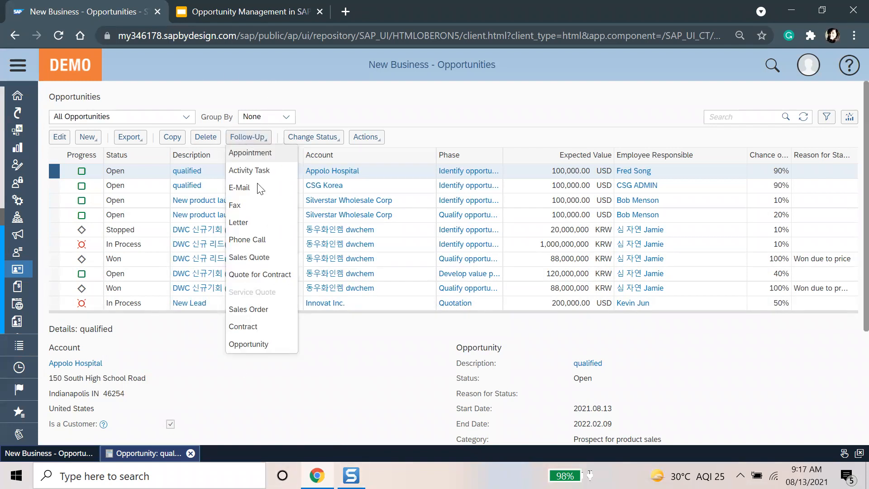
left_click(265, 258)
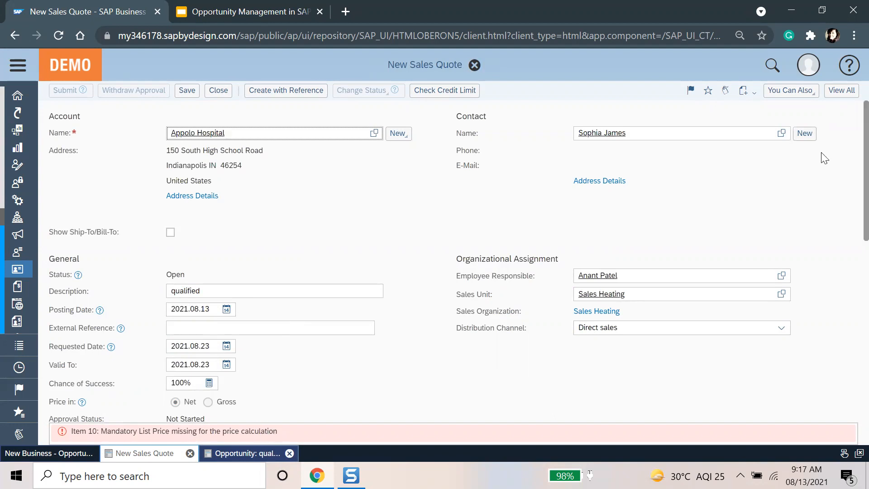
Step: Enter a 10,000 list price for Liquid Coolant on line 10 of the new quote
left_click(842, 90)
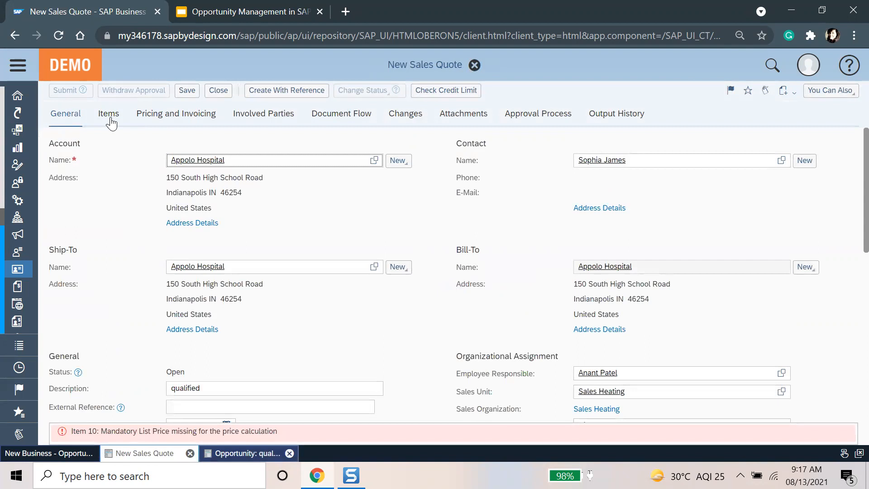
left_click(110, 119)
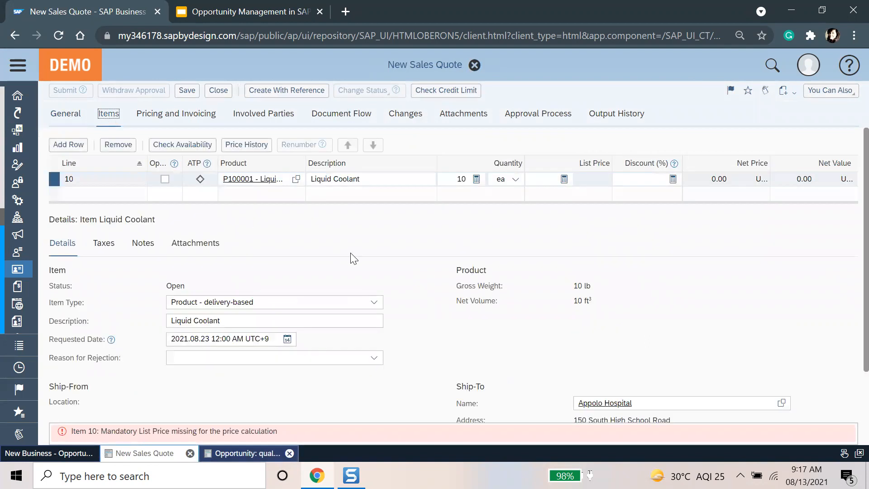
left_click(60, 116)
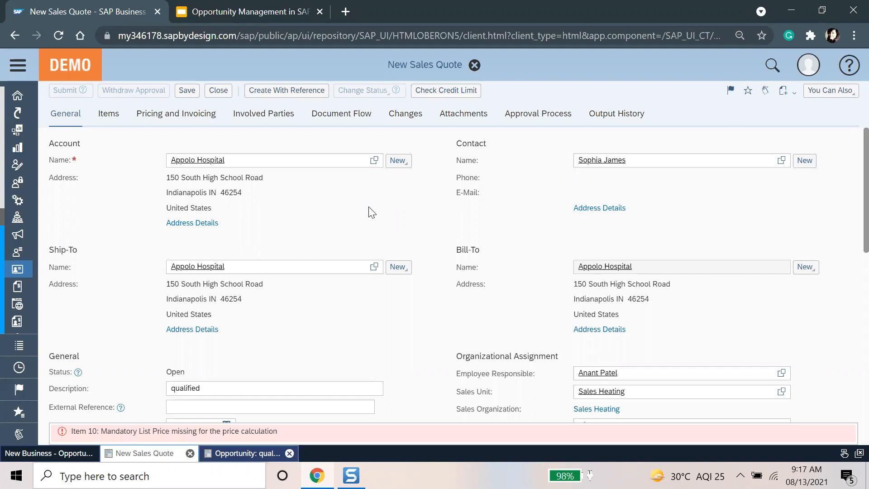
left_click(109, 114)
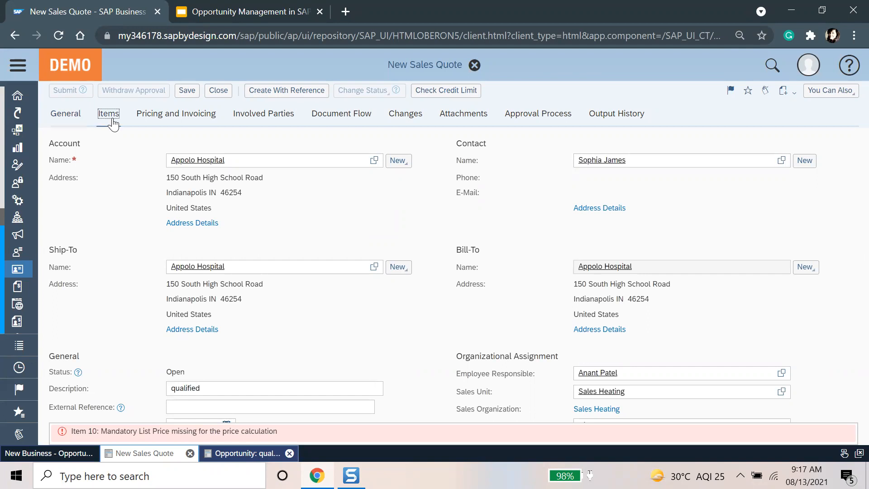
left_click(557, 176)
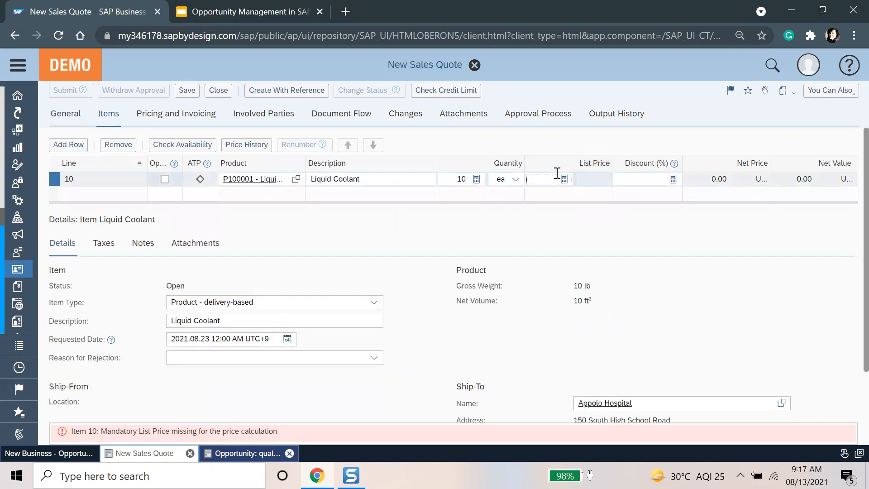
type("10,000")
key("Return")
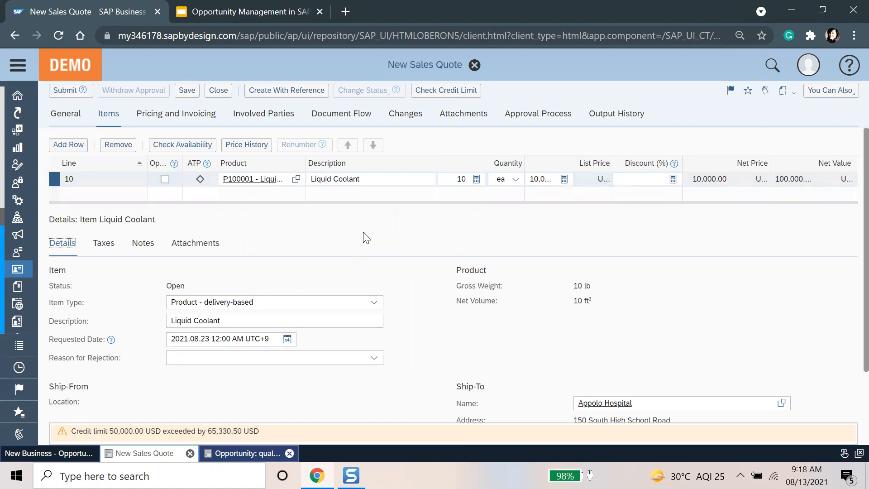
left_click(81, 124)
left_click(112, 121)
left_click(73, 122)
scroll(564, 328, "down", 5)
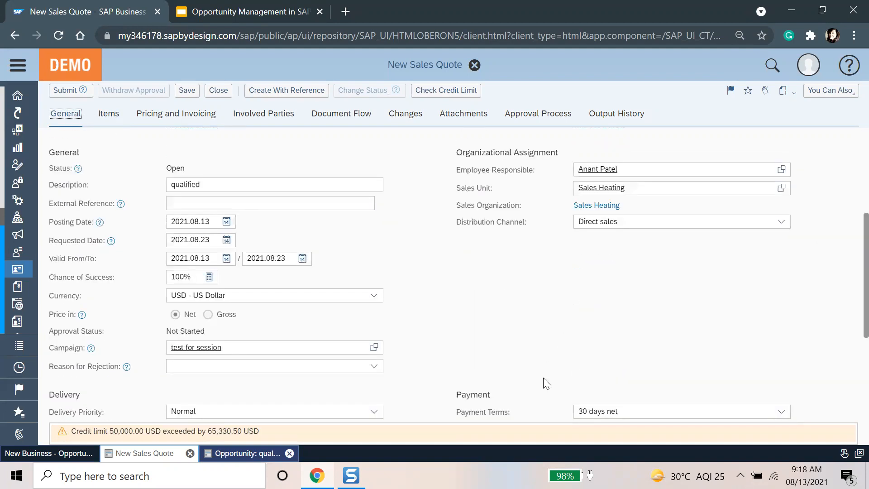
scroll(547, 383, "down", 5)
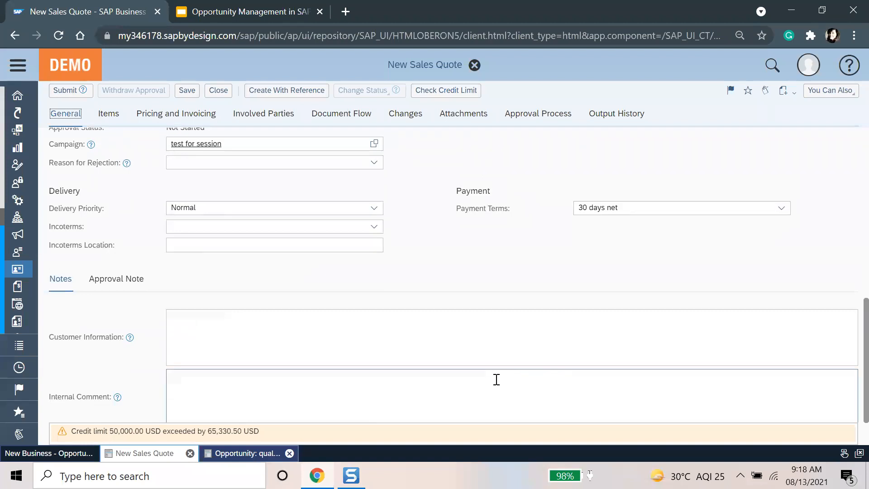
left_click(435, 284)
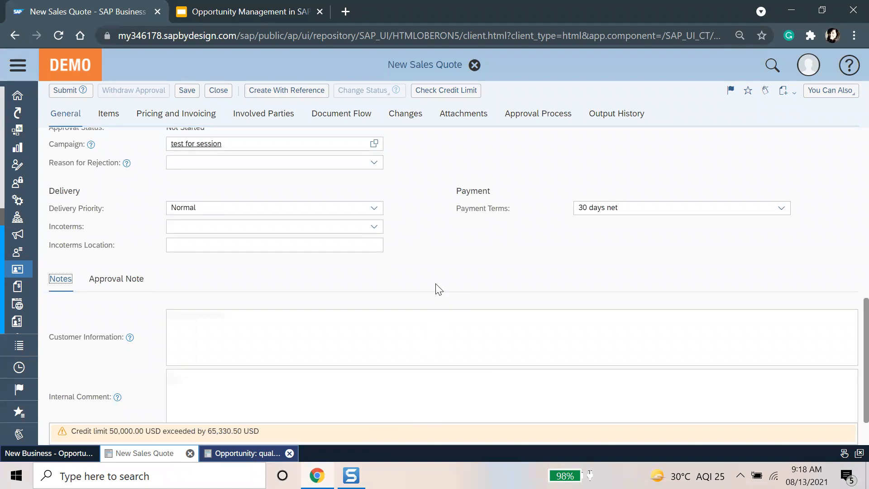
scroll(435, 284, "up", 6)
left_click(116, 112)
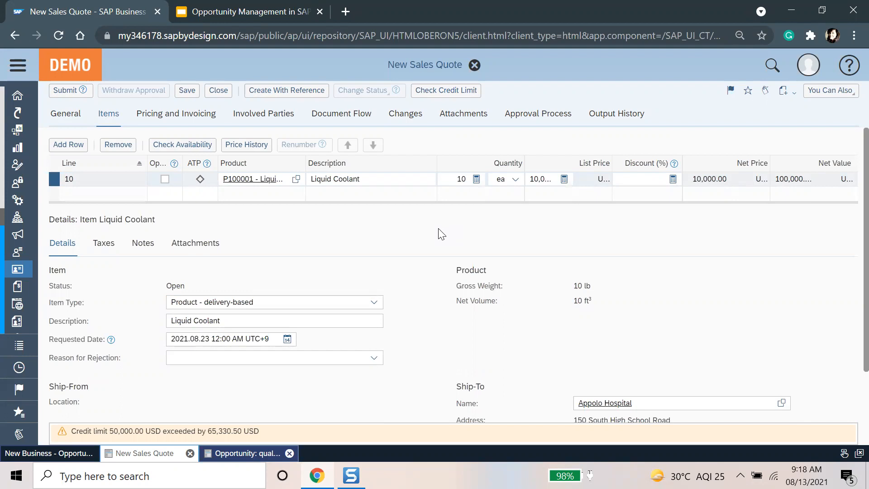
Step: Change the Liquid Coolant list price to 5,000 and check the credit-limit warning
left_click(543, 178)
type("50,00")
left_click(543, 178)
key("BackSpace")
key("Return")
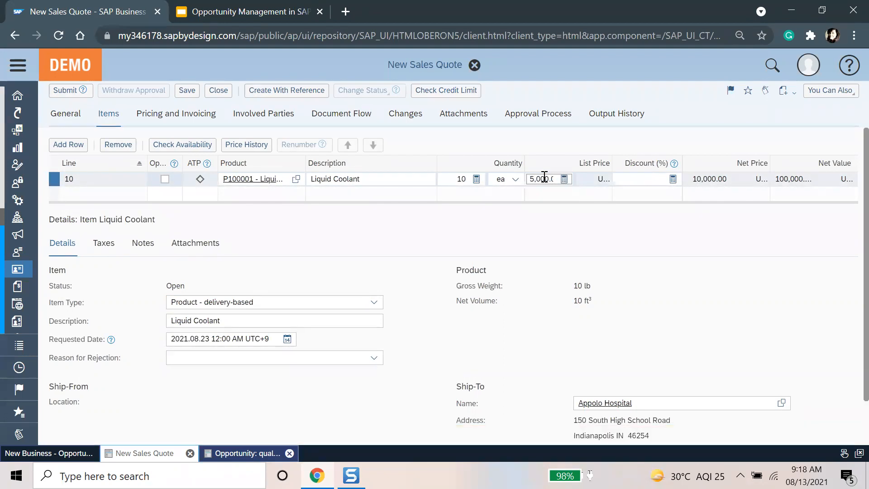
left_click(545, 234)
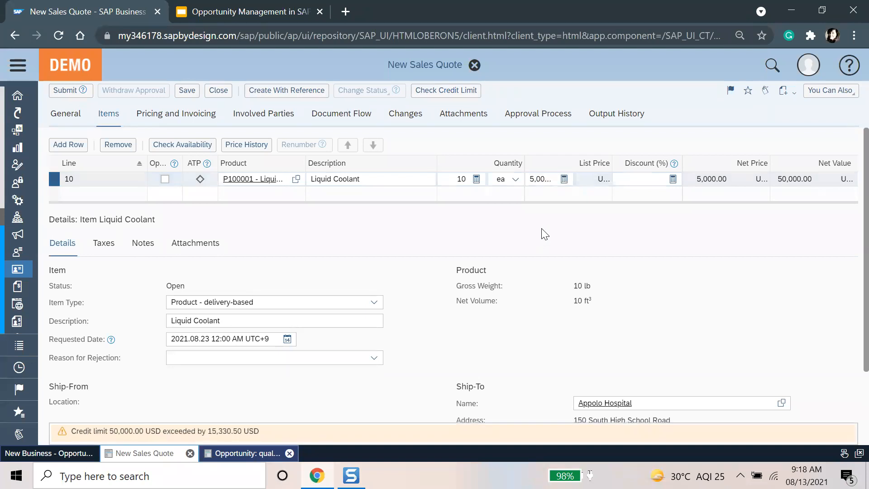
left_click(182, 436)
Step: Set the Liquid Coolant quantity to 5 and save as Sales Quote 615
left_click(448, 178)
type("5")
key("Return")
left_click(602, 352)
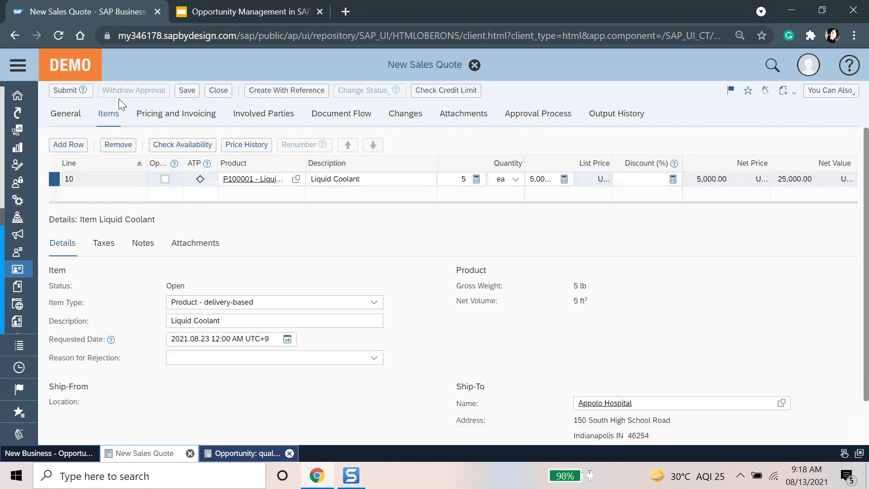
left_click(195, 92)
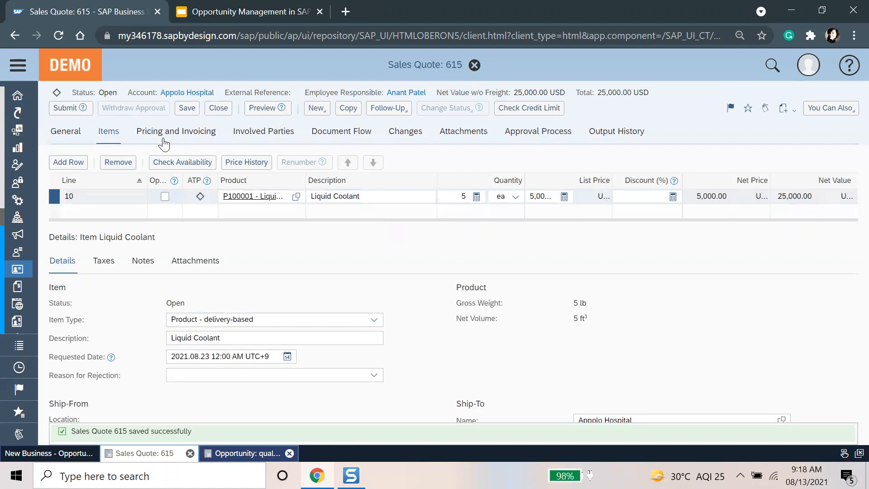
Step: Review quote 615's pricing, items and general details, then submit it for approval
left_click(163, 141)
left_click(110, 132)
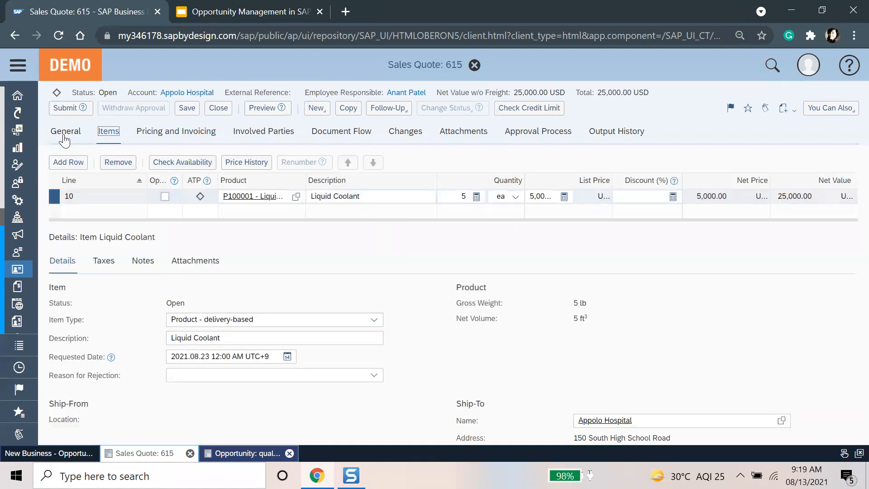
left_click(65, 133)
left_click(108, 133)
left_click(193, 138)
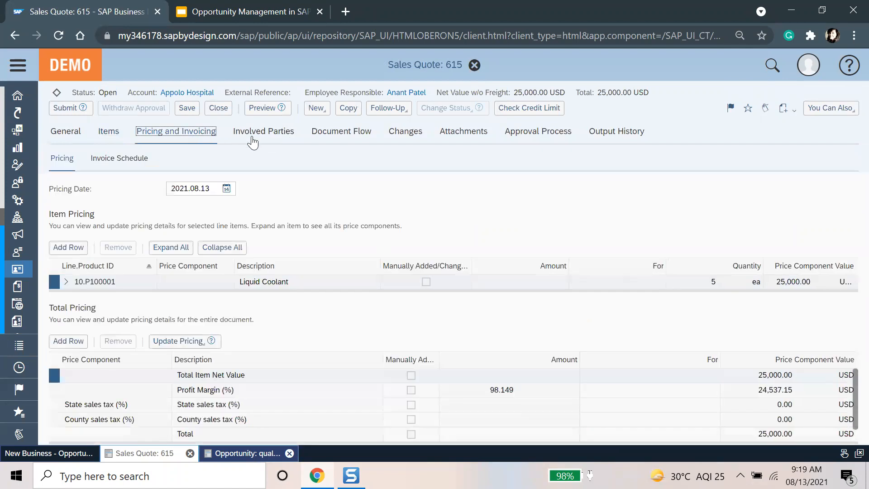
left_click(109, 132)
left_click(64, 132)
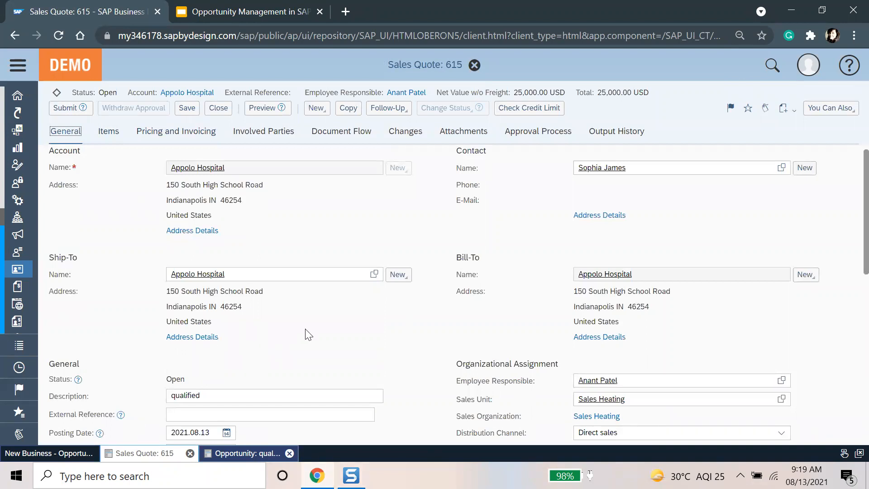
left_click(66, 107)
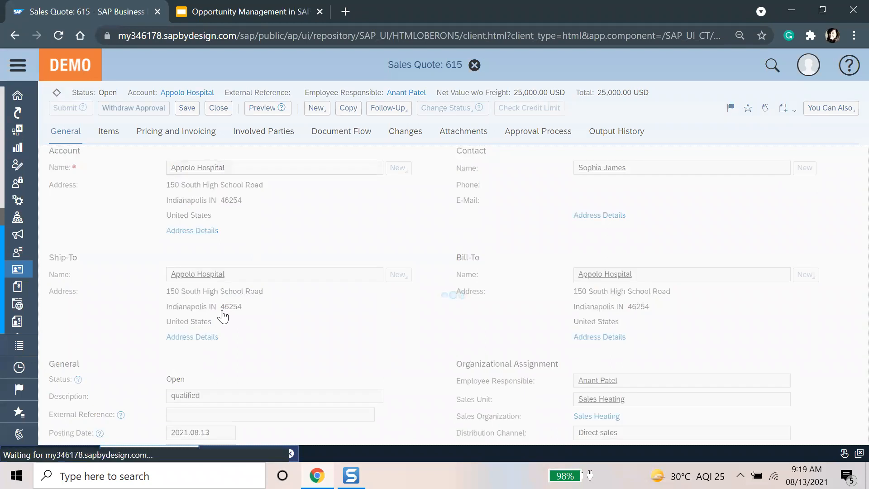
Step: Close the quote and load the full list of sales quotes under New Business
left_click(804, 107)
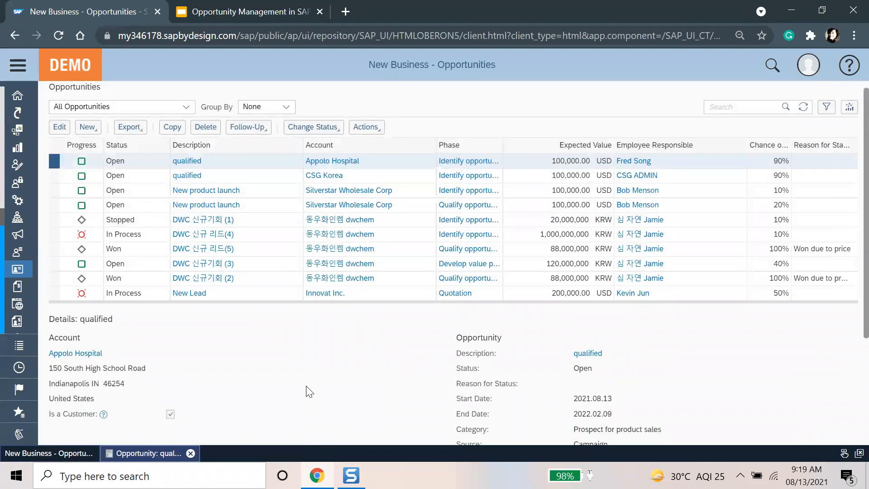
left_click(18, 65)
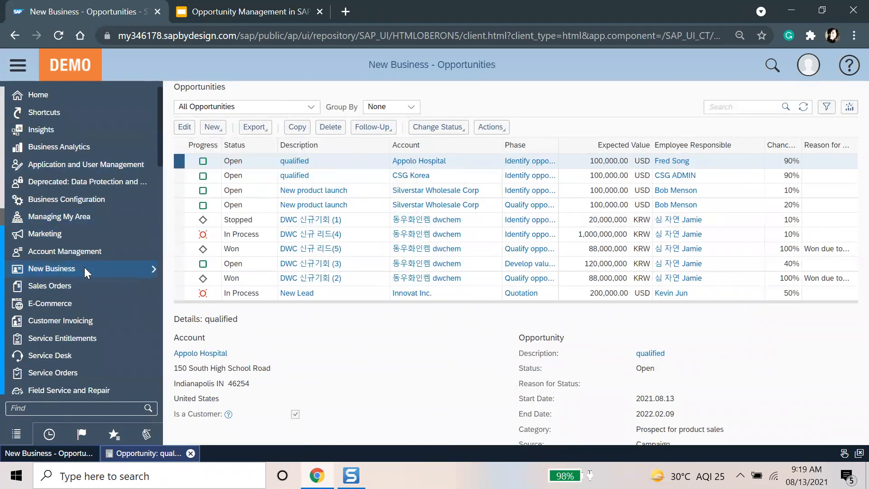
mouse_move(85, 270)
left_click(196, 350)
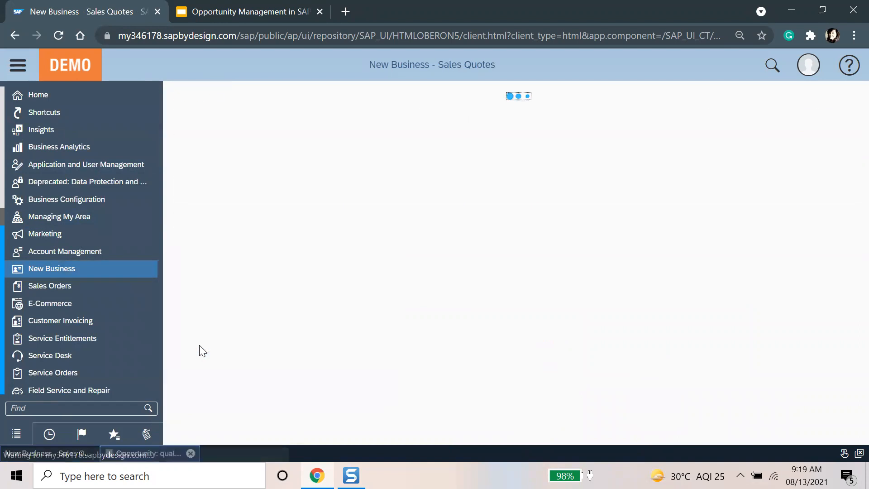
left_click(521, 191)
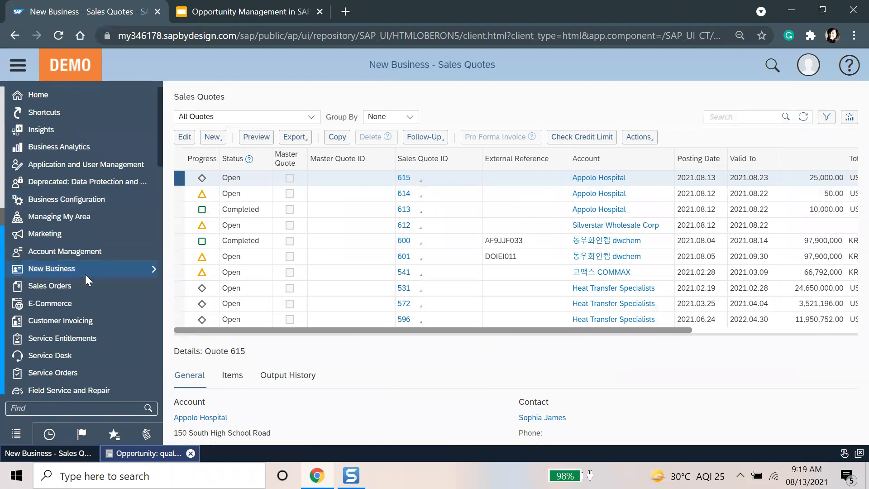
Step: Select quote 615 for Appolo Hospital and open it for editing
mouse_move(90, 286)
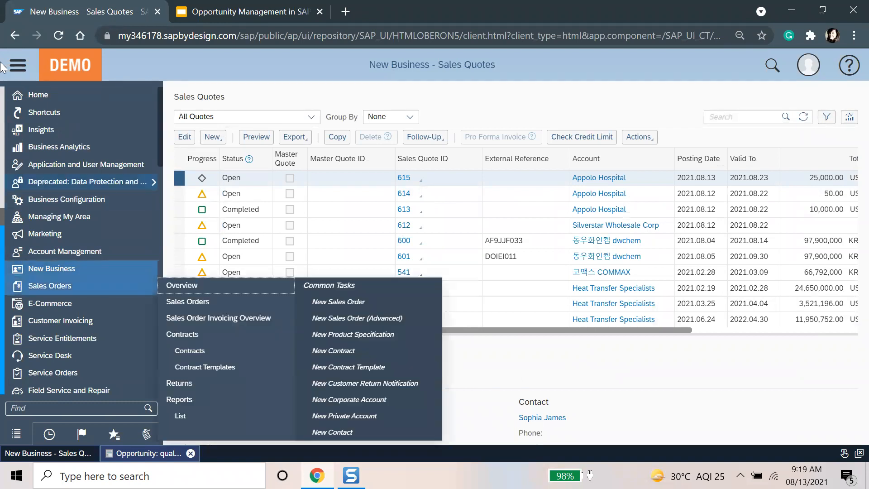
left_click(17, 65)
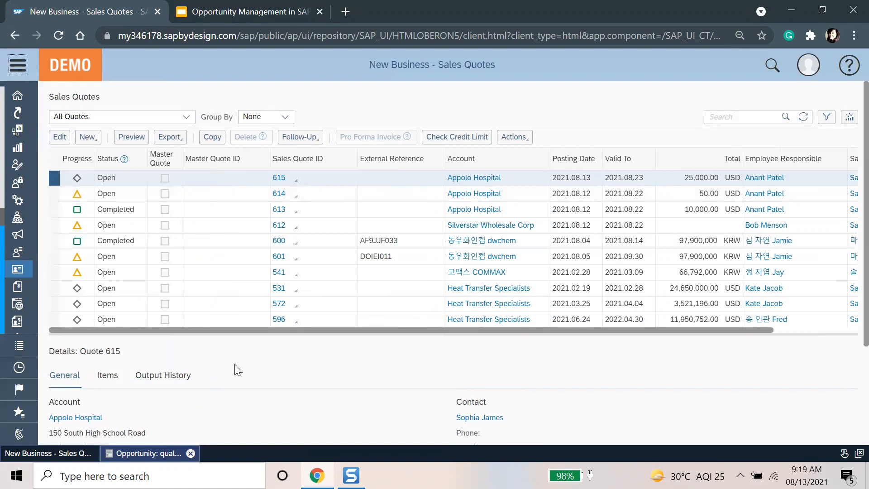
left_click(293, 139)
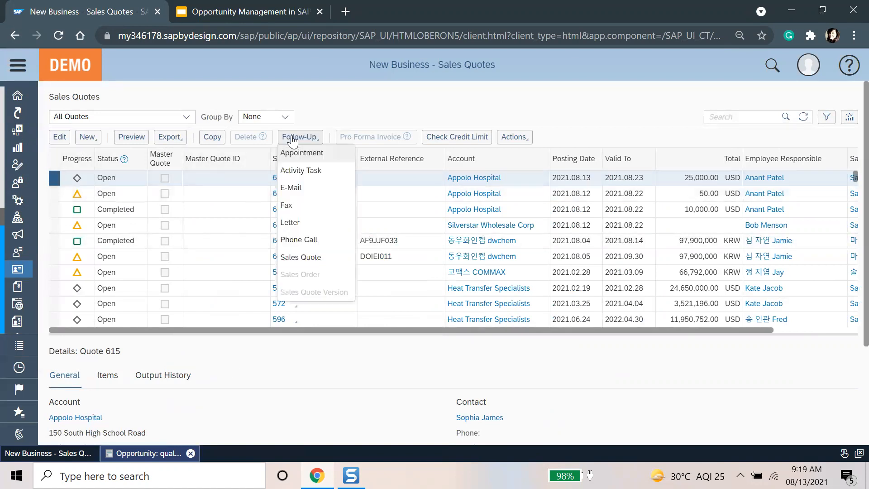
left_click(60, 137)
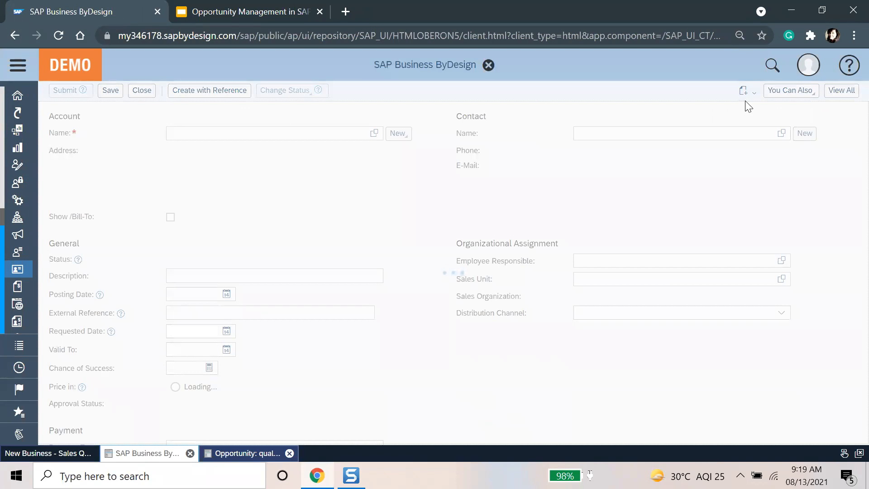
Step: Check quote 615's Approval Process tab, which shows one pending approver
left_click(850, 109)
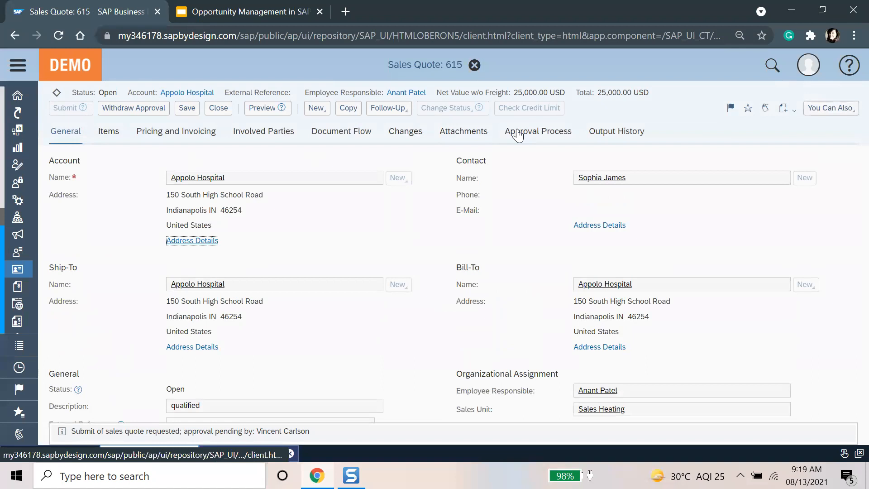
left_click(518, 134)
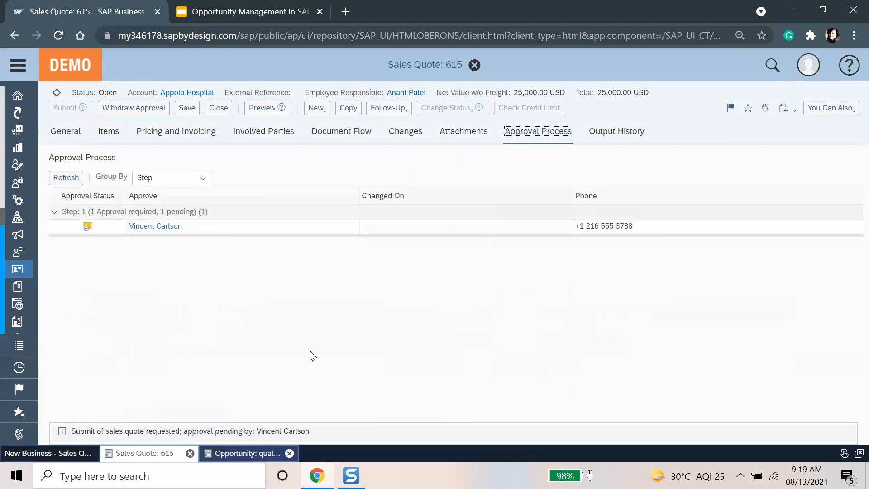
left_click(242, 229)
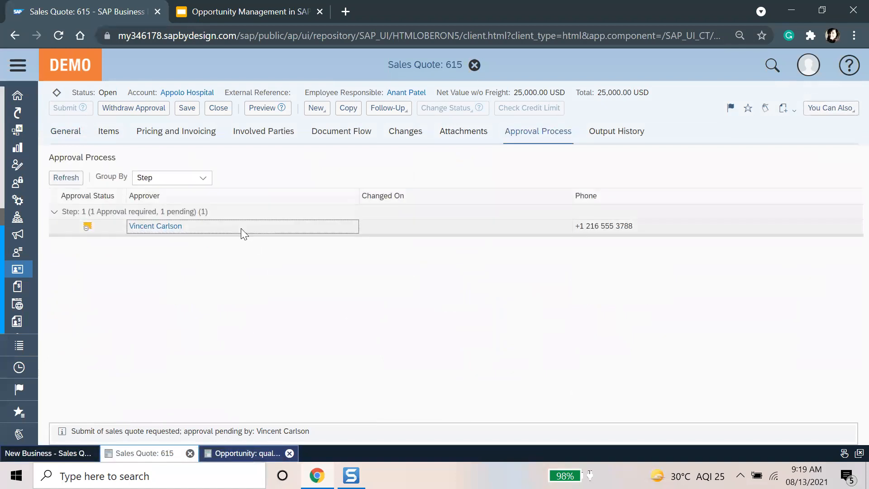
left_click(244, 322)
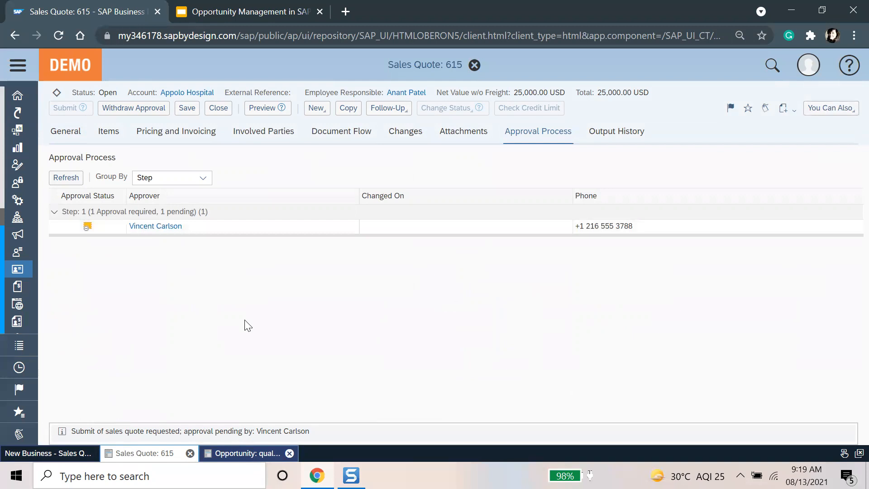
Step: Filter the expanded work centre navigation with 'appl' to find Application and User Management
left_click(18, 65)
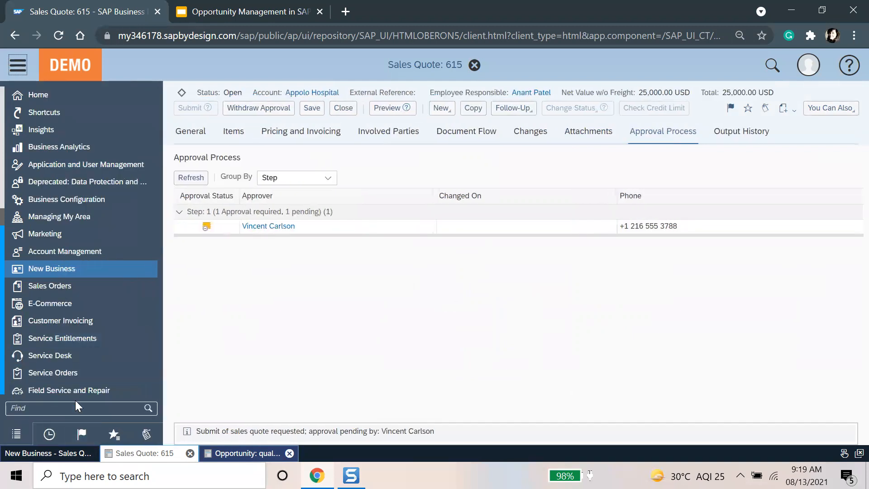
left_click(77, 401)
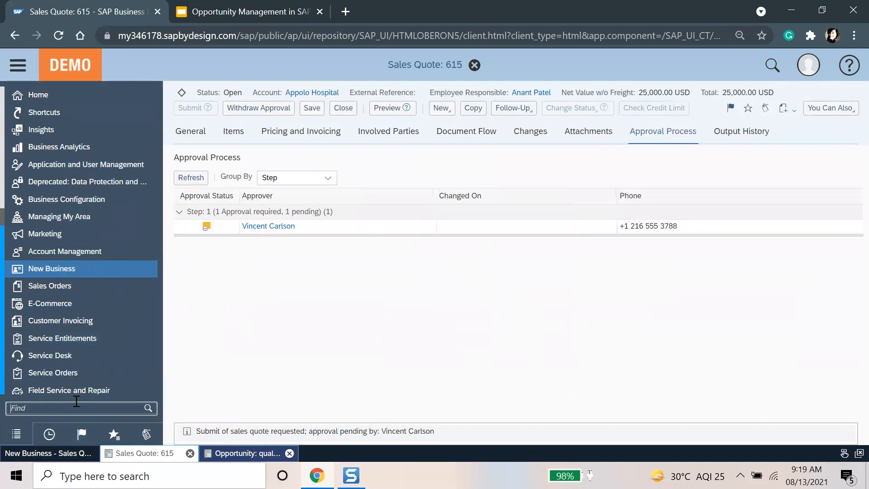
type("appli")
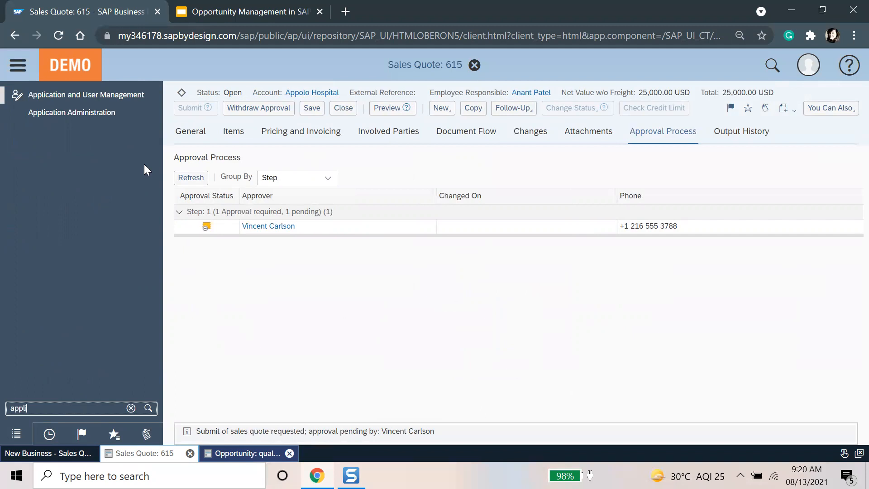
Step: Open Business Users and search for the pending approver's user account
left_click(115, 93)
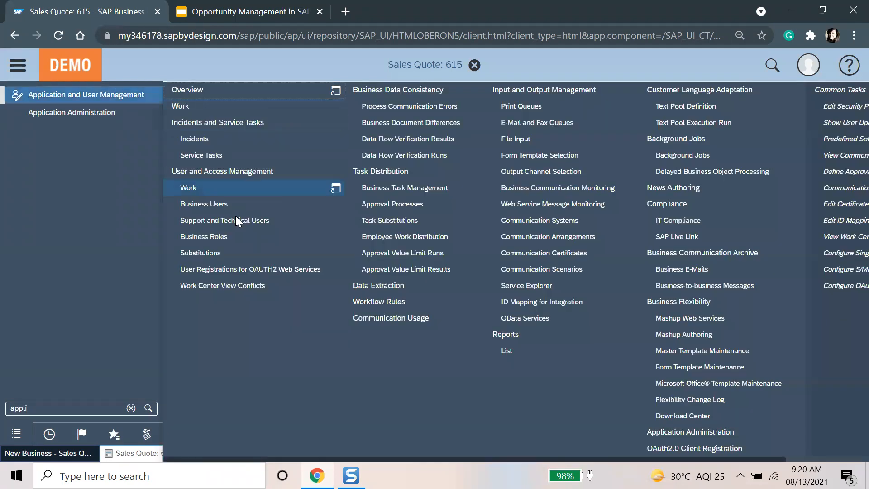
left_click(231, 204)
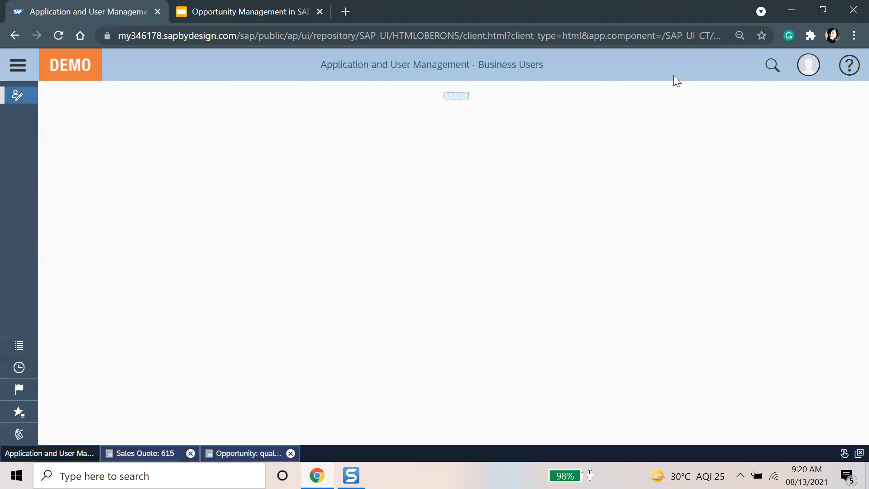
left_click(751, 122)
type("vind")
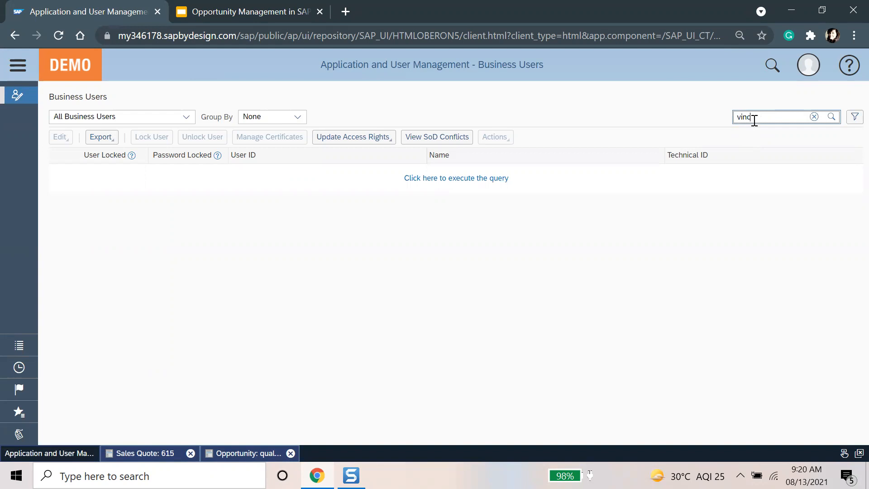
type("ent*")
key("Return")
Step: Enter a new password in the user's attributes, save and close, then copy the system URL
left_click(60, 137)
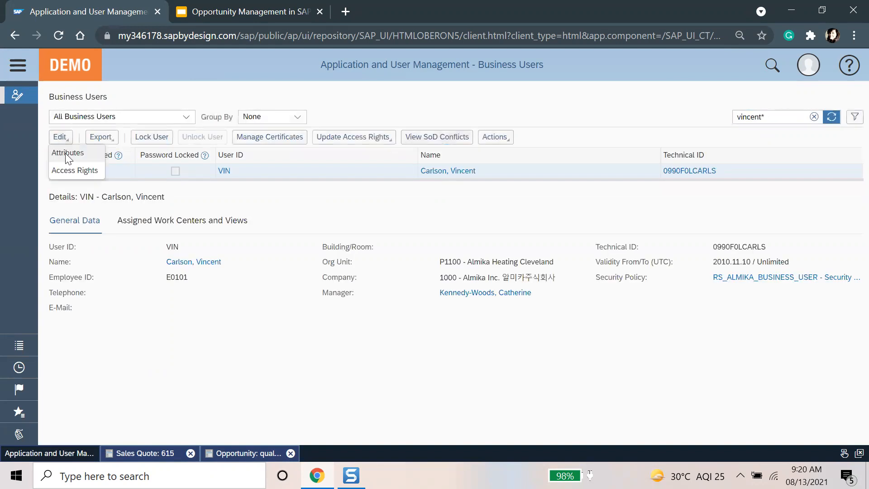
left_click(66, 154)
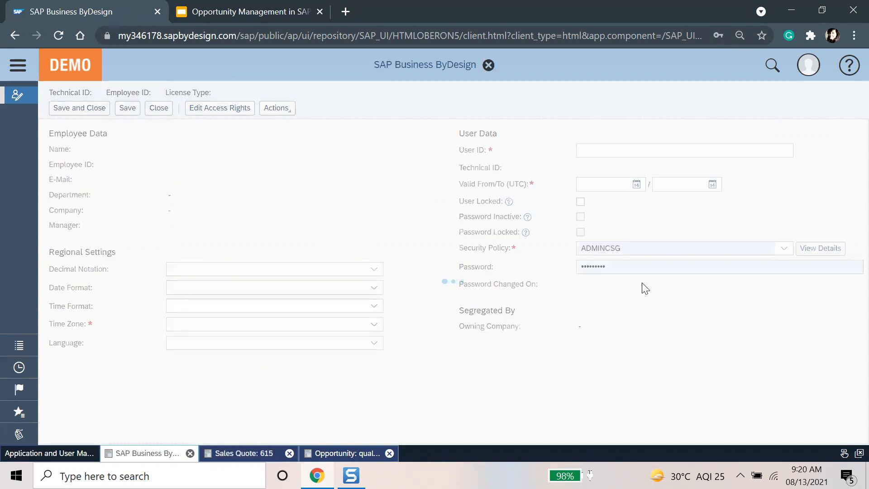
left_click(636, 262)
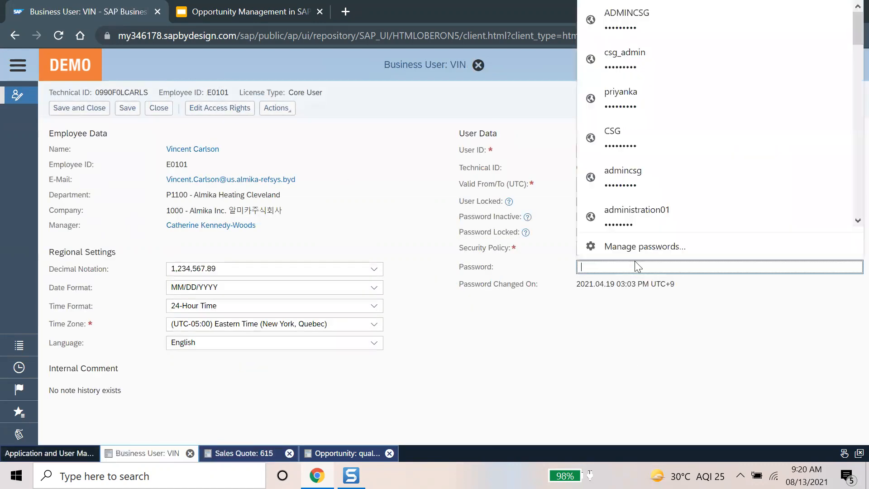
type("Welco")
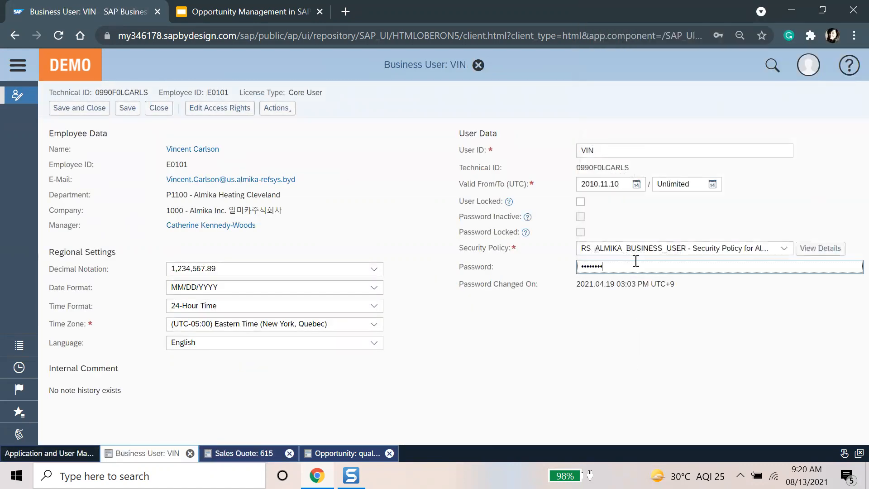
left_click(569, 372)
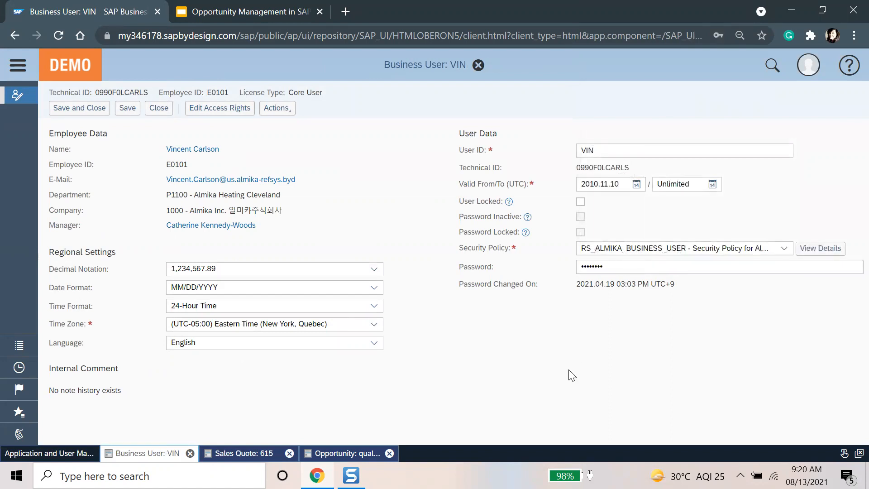
left_click(79, 108)
left_click_drag(238, 39, 4, 43)
key("ctrl+c")
left_click(140, 476)
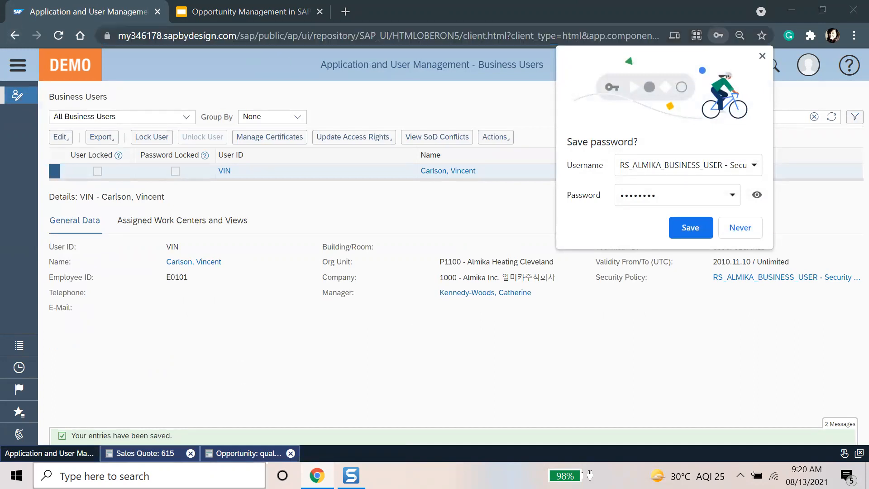
Step: Open the system URL in Edge and log on with the approver's user ID and password
type("inter")
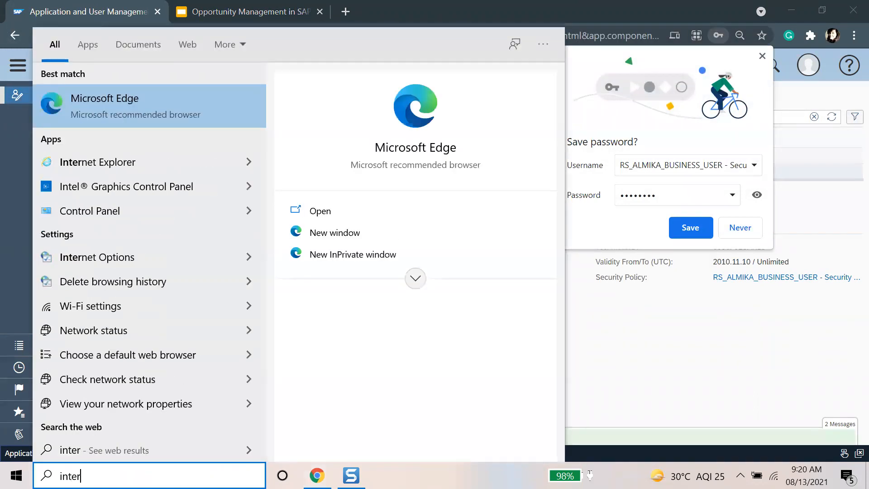
key("Escape")
key("ctrl+v")
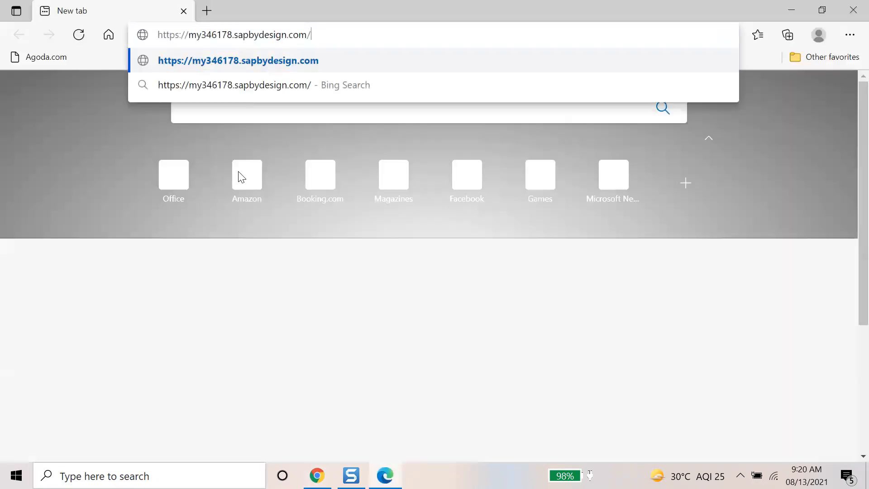
key("Return")
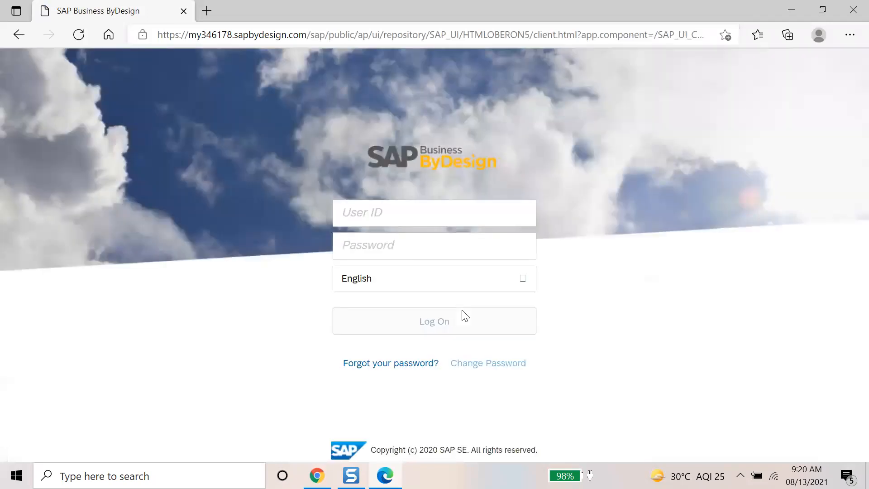
left_click(379, 207)
type("vin")
key("Tab")
type("••")
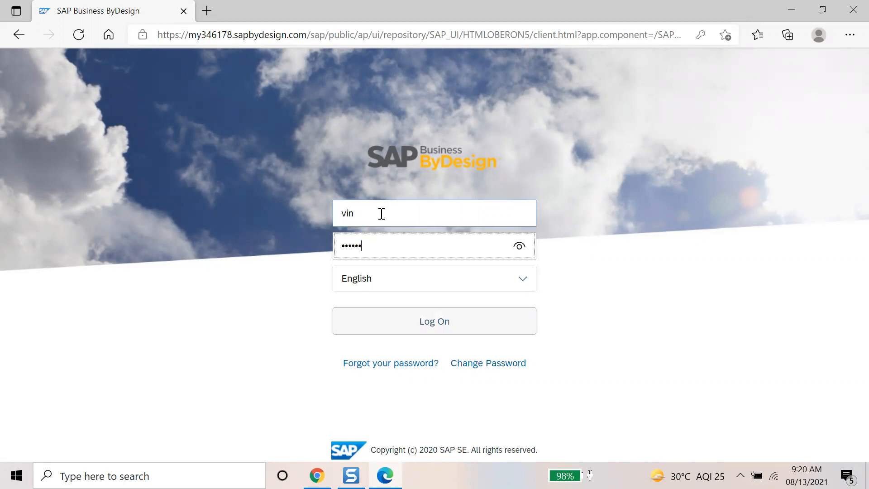
type("••••••")
key("Return")
Step: Replace the initial password with a new one and decline saving it in the browser
left_click(404, 252)
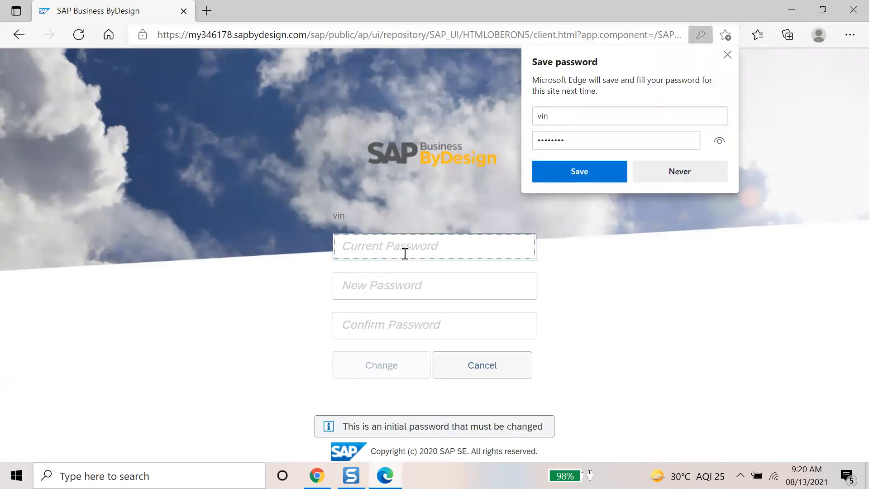
type("••••••••")
key("Tab")
type("•••••••••")
key("Tab")
type("•••")
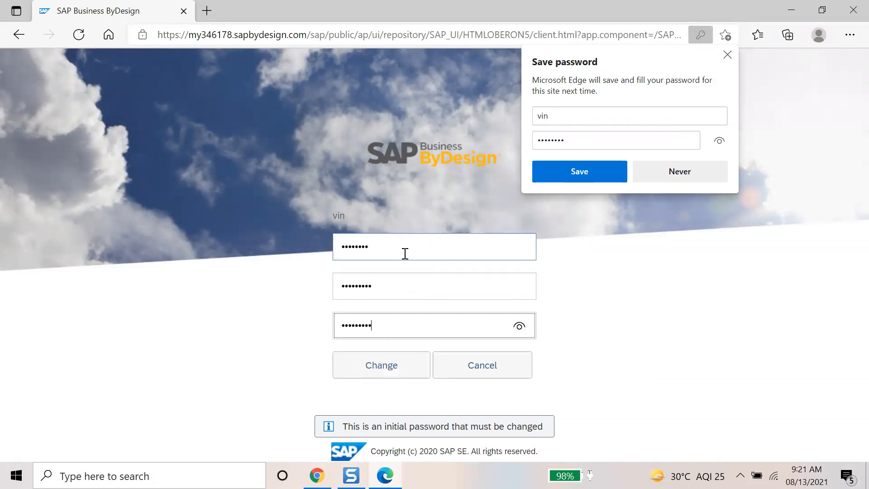
key("Return")
left_click(349, 285)
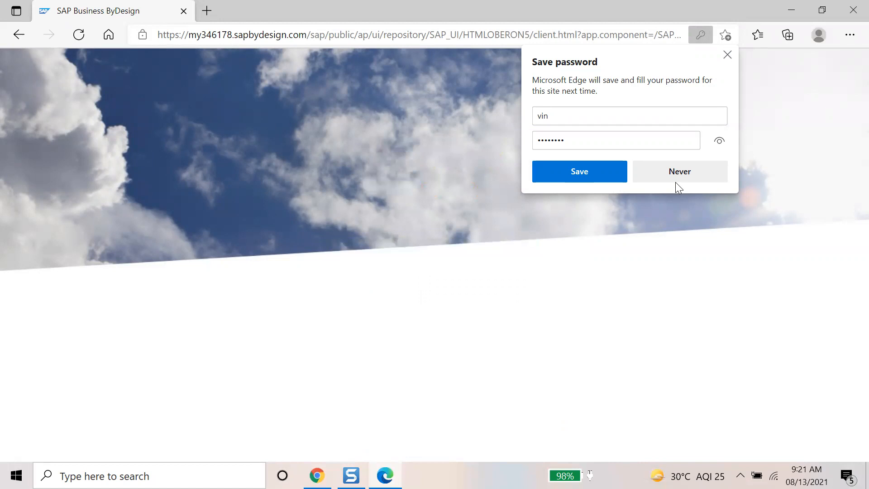
left_click(618, 182)
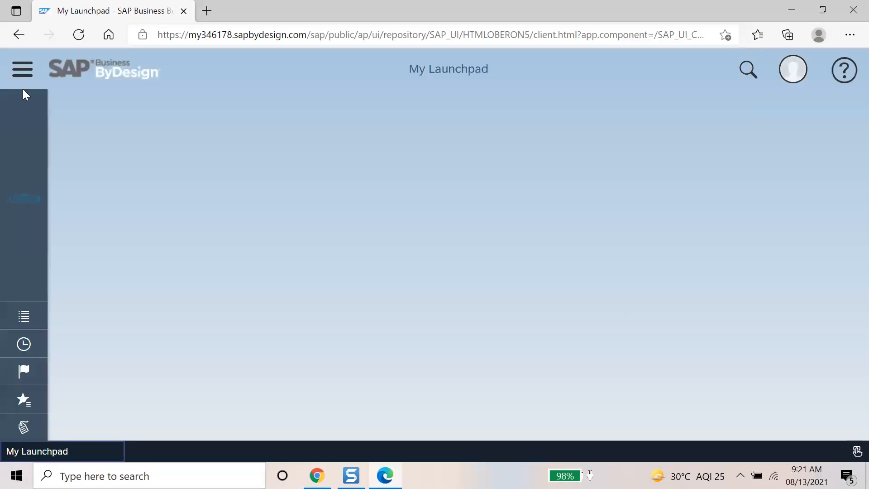
Step: Open Managing My Area > Approvals to show the Approve Quote 615 task
left_click(23, 71)
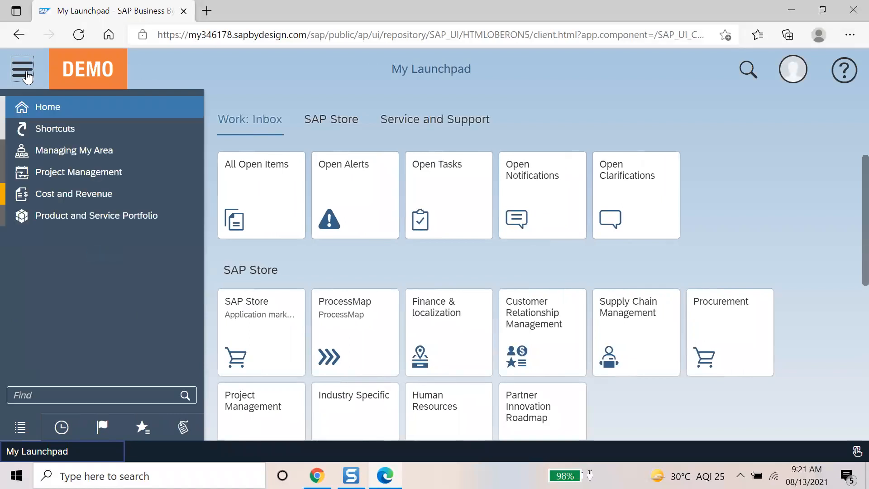
mouse_move(181, 151)
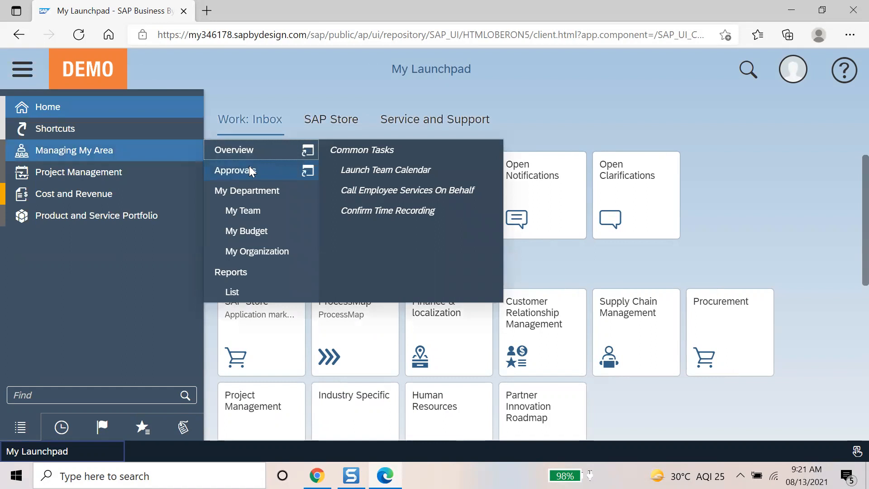
left_click(250, 171)
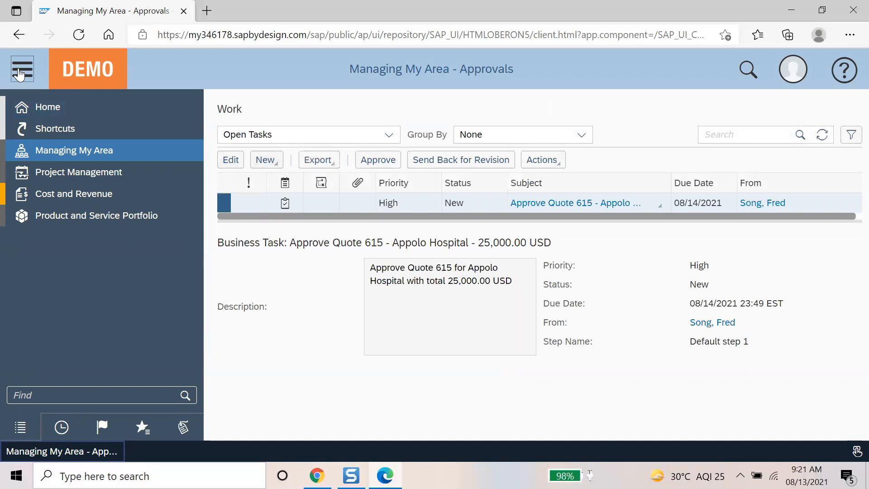
Step: Approve the open High-priority task Approve Quote 615 – Appolo Hospital – 25,000.00 USD
left_click(22, 70)
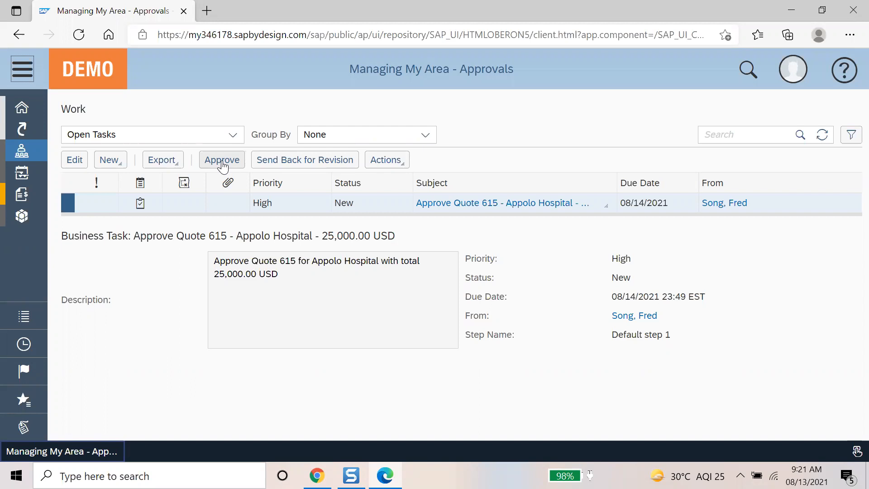
left_click(218, 162)
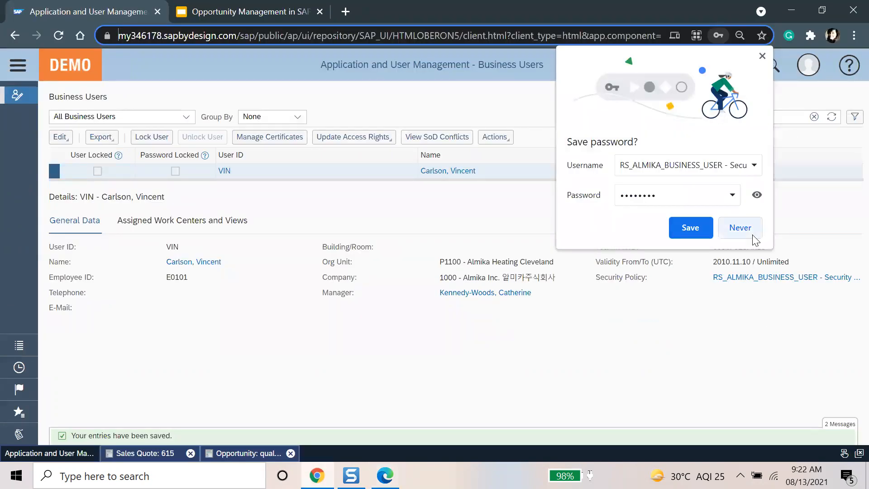
Step: Close the old quote 615 screen and load the New Business Sales Quotes list
left_click(751, 234)
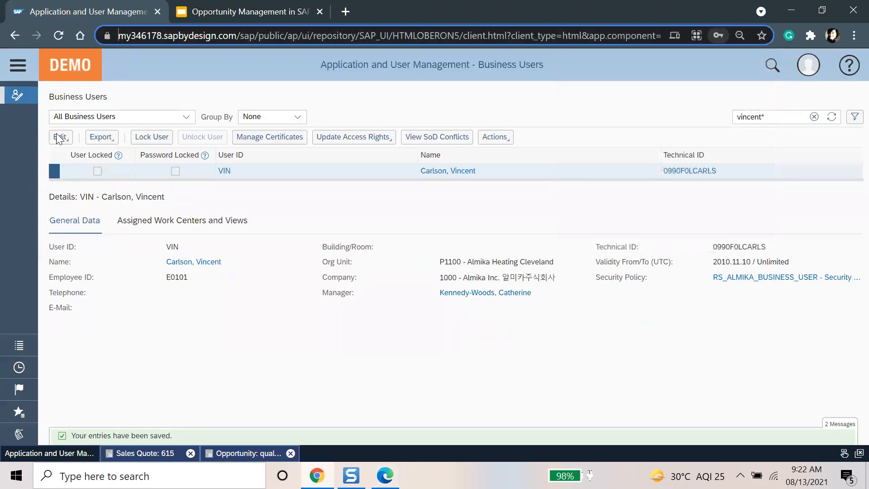
left_click(164, 457)
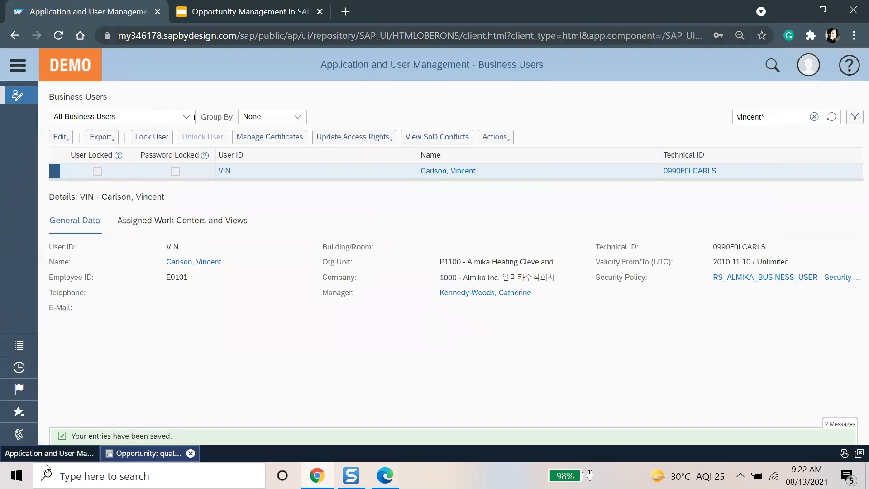
left_click(19, 67)
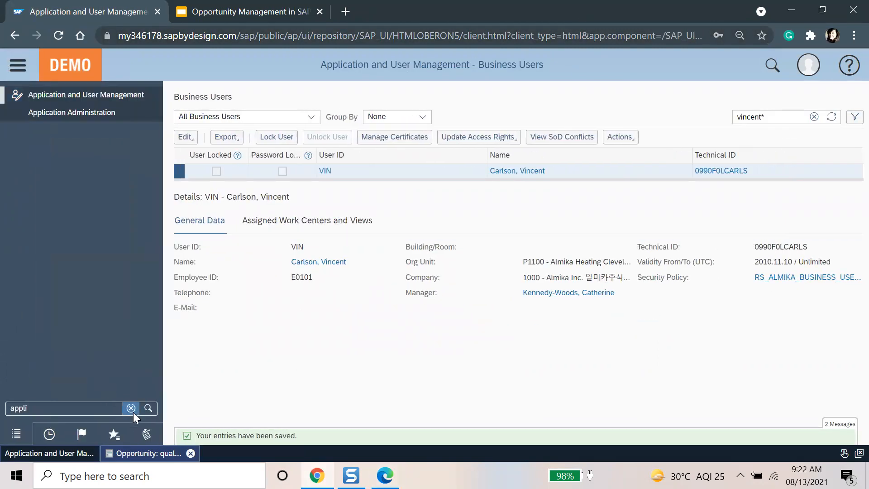
left_click(75, 409)
type("new busin")
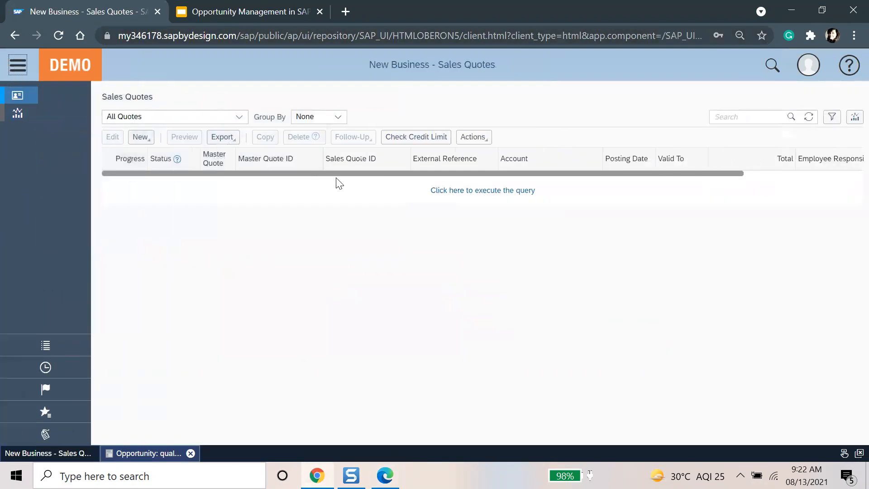
left_click(435, 195)
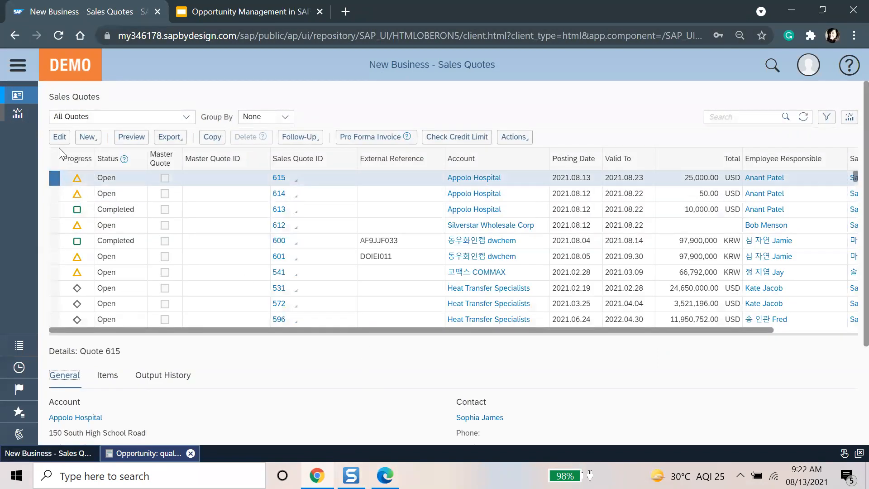
Step: Open quote 615 and confirm its Approval Process step shows Completed
left_click(60, 137)
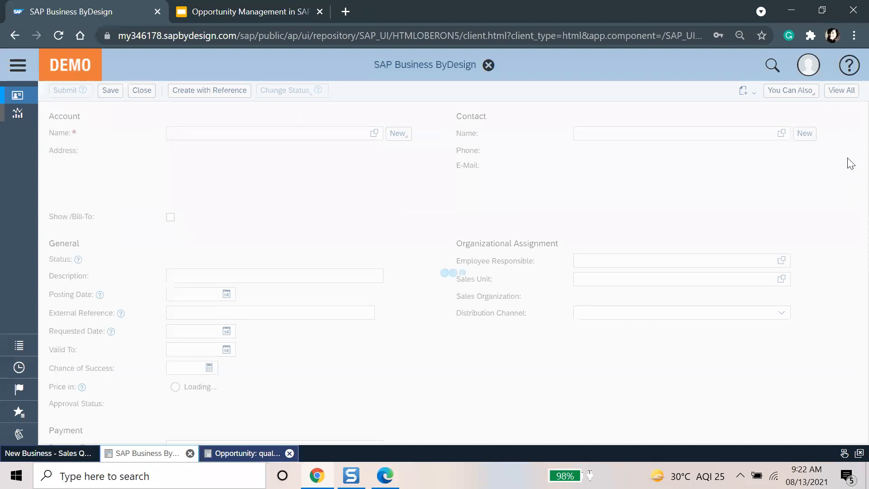
left_click(837, 109)
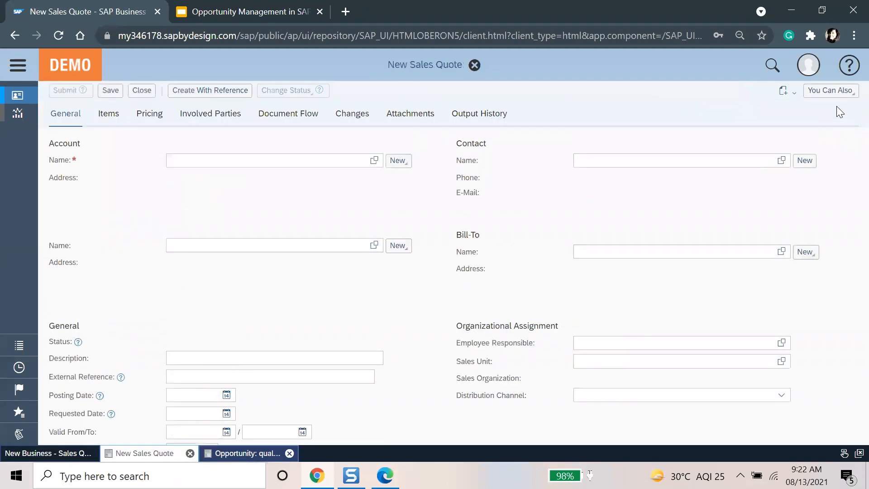
left_click(517, 132)
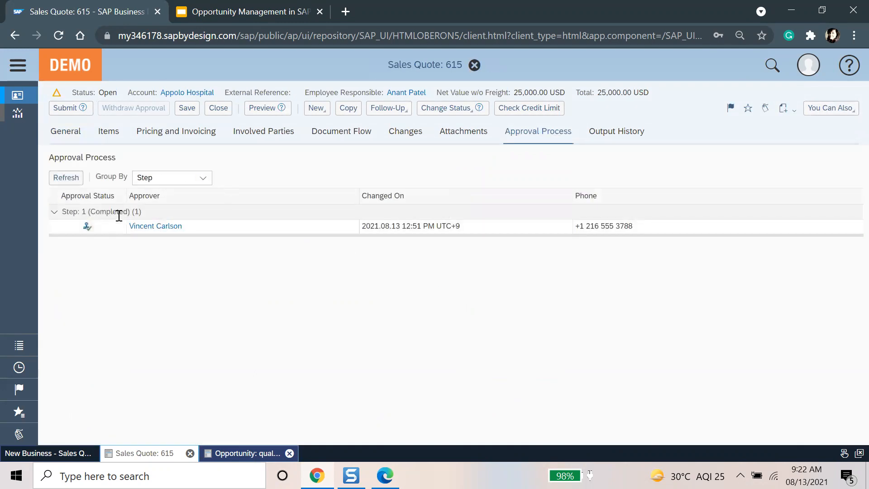
left_click(68, 138)
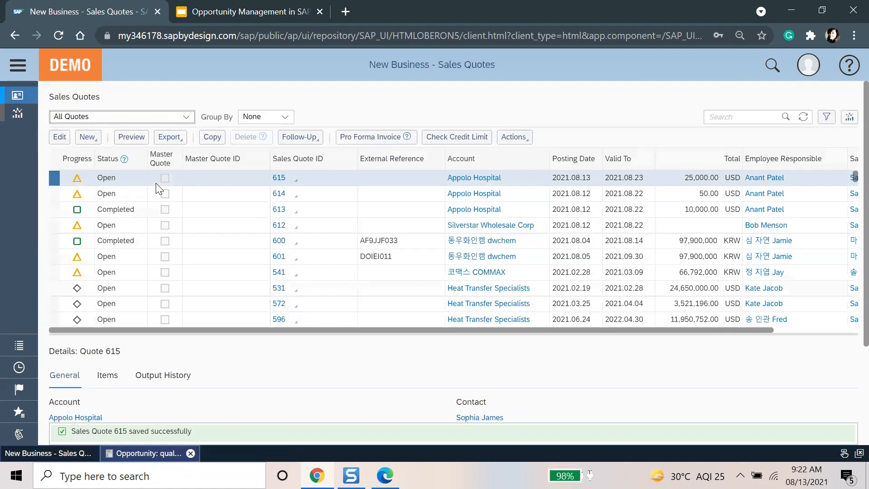
left_click(805, 115)
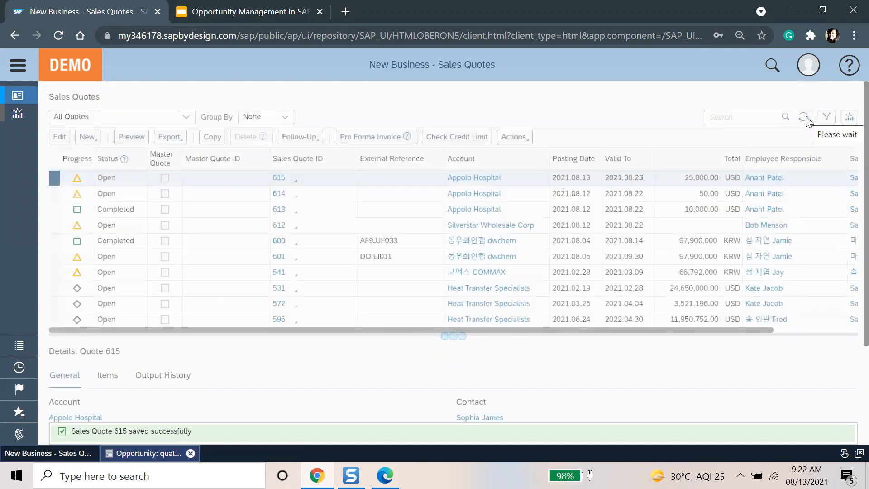
left_click(315, 136)
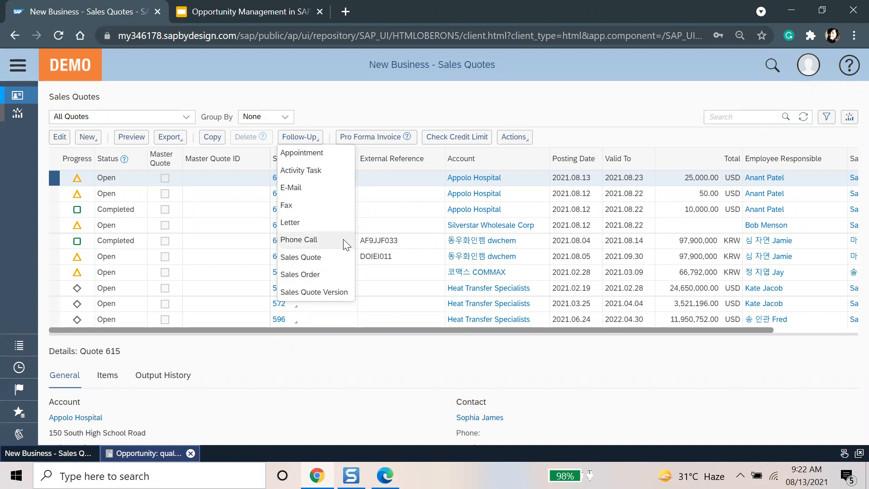
left_click(333, 189)
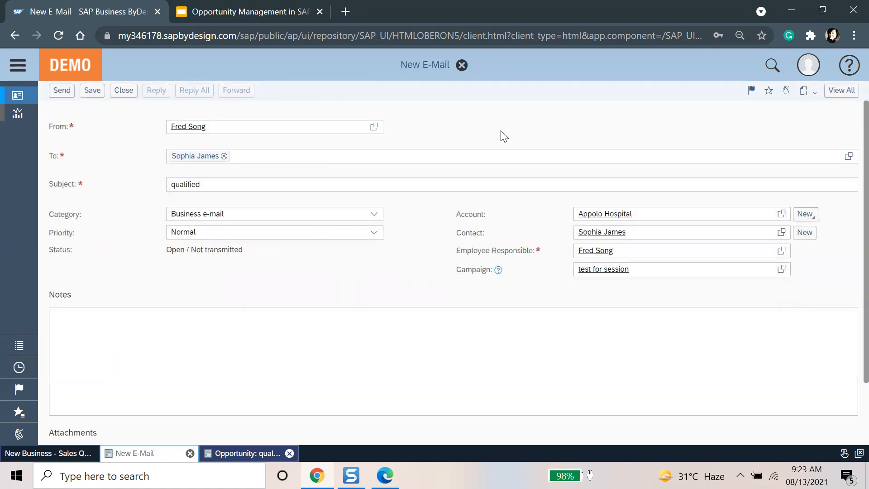
left_click(118, 343)
scroll(310, 345, "down", 2)
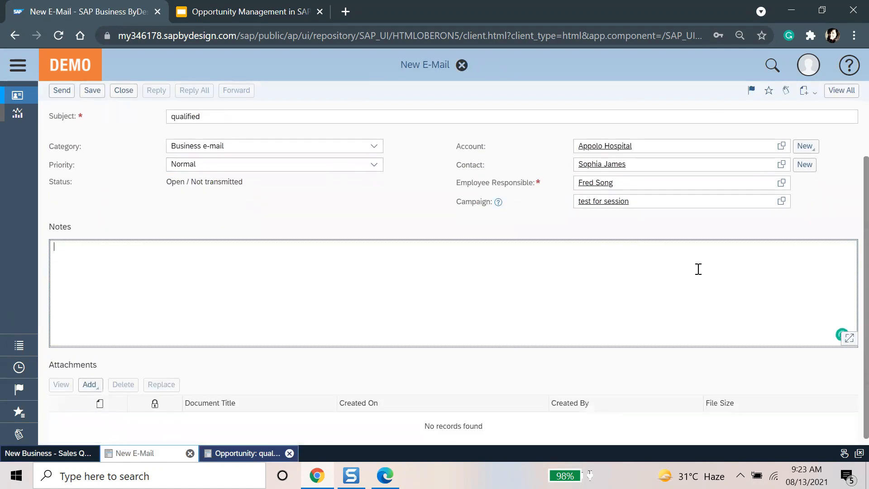
scroll(616, 254, "down", 1)
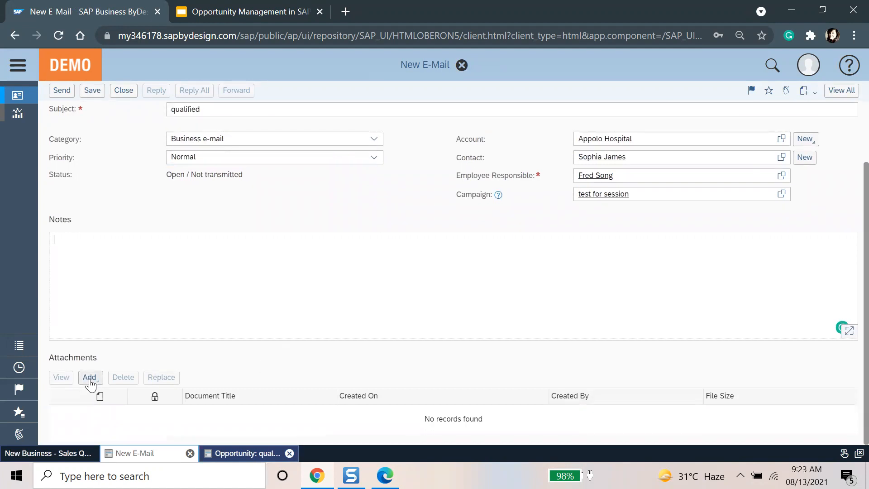
left_click(90, 377)
scroll(268, 373, "up", 2)
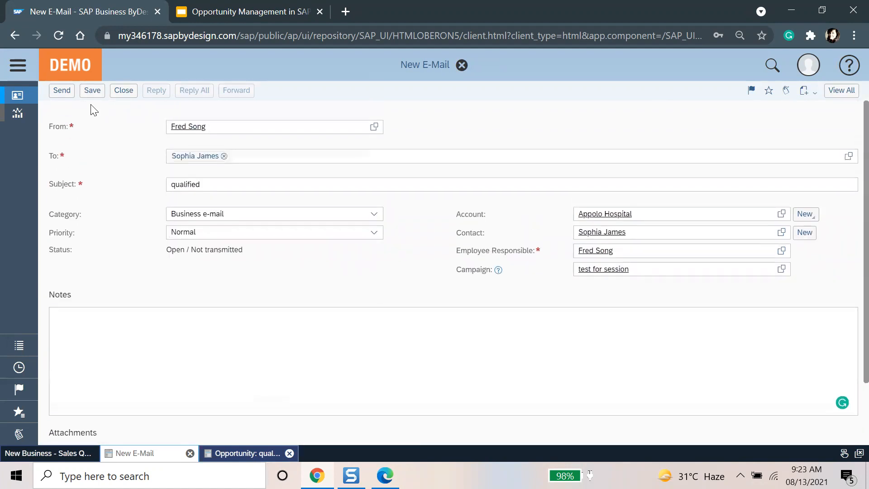
left_click(124, 92)
left_click(454, 280)
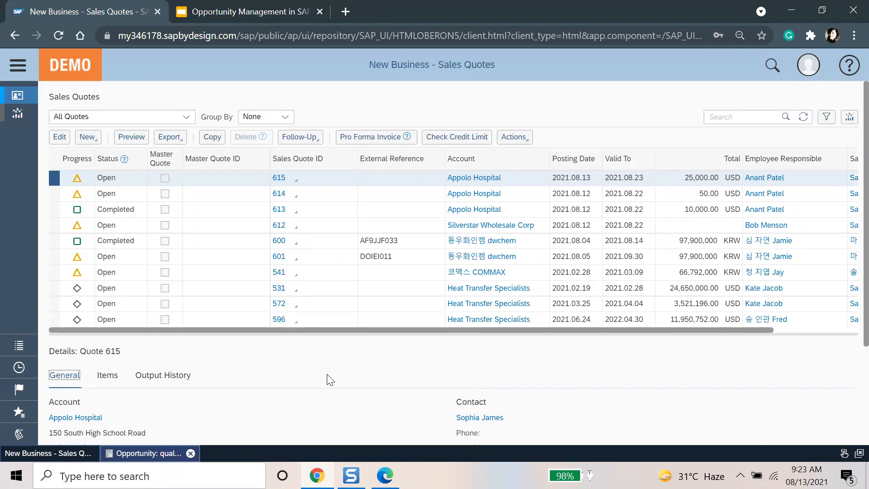
Step: Create a sales order from quote 615 and check availability for the Liquid Coolant item
left_click(315, 140)
left_click(323, 270)
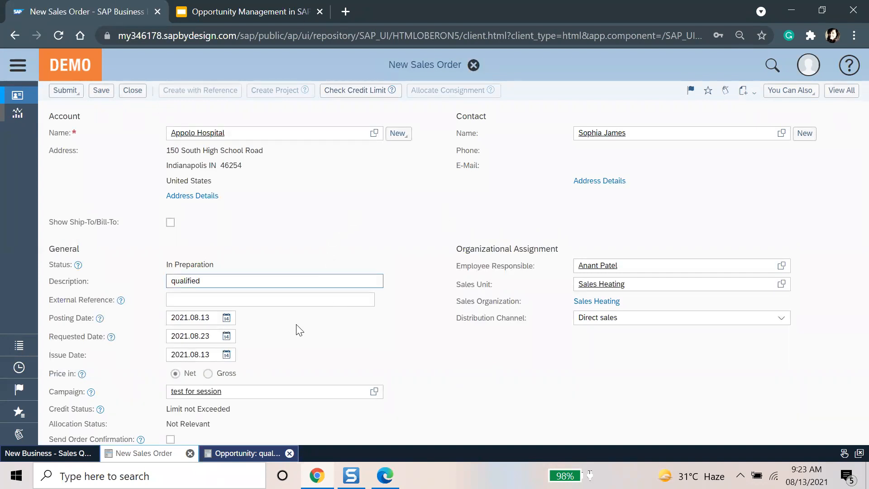
scroll(465, 368, "down", 10)
scroll(459, 371, "up", 8)
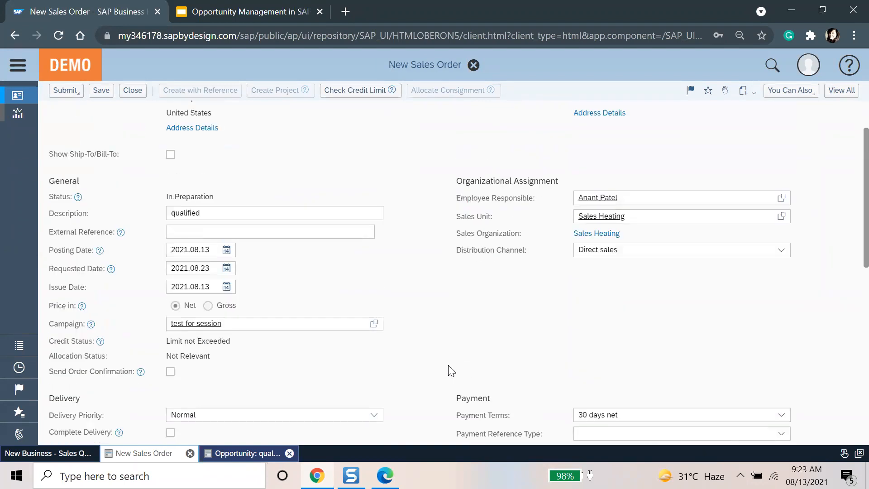
scroll(297, 404, "down", 8)
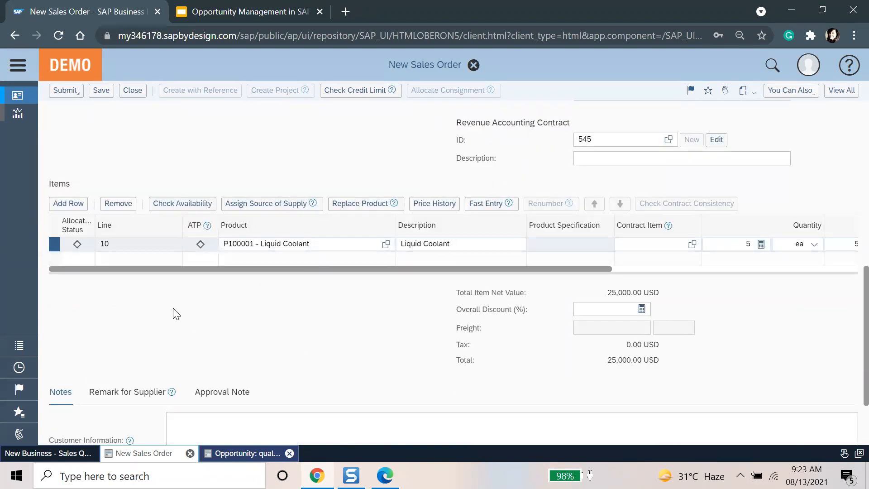
left_click(185, 204)
mouse_move(203, 248)
scroll(452, 362, "up", 6)
scroll(496, 388, "up", 3)
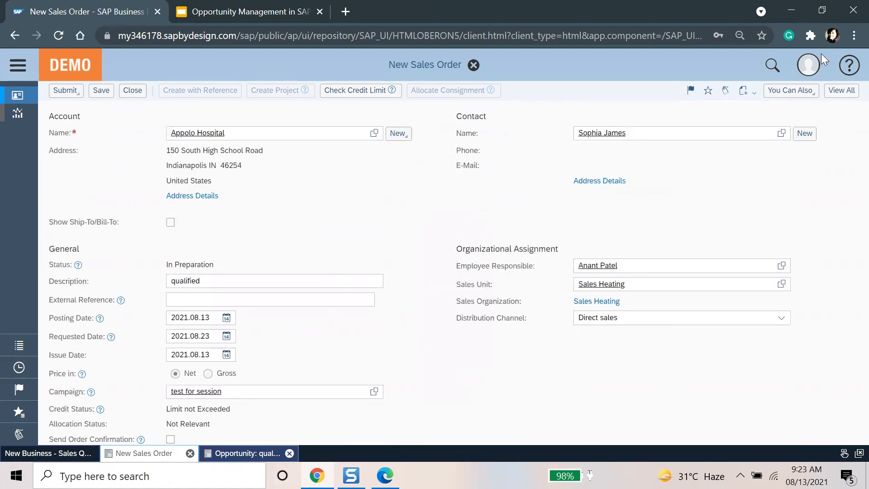
Step: Review the order's Items and Pricing tabs, then Submit > Release Order
left_click(841, 91)
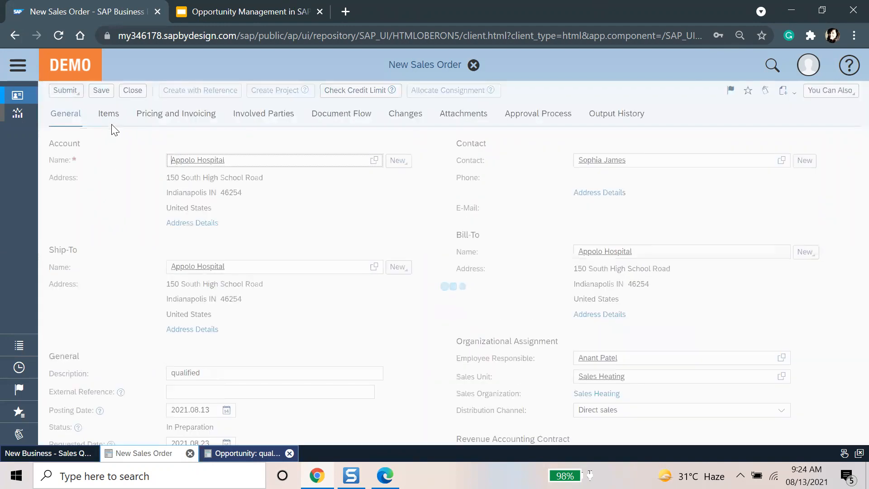
left_click(112, 121)
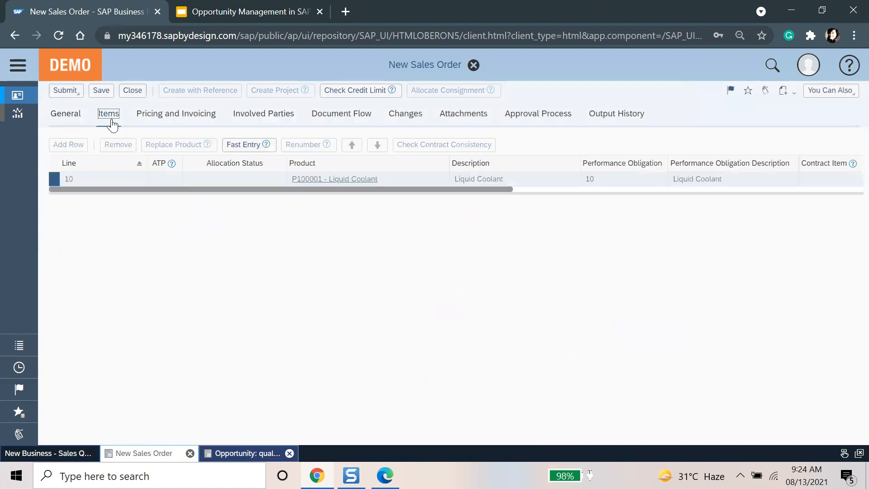
left_click(208, 123)
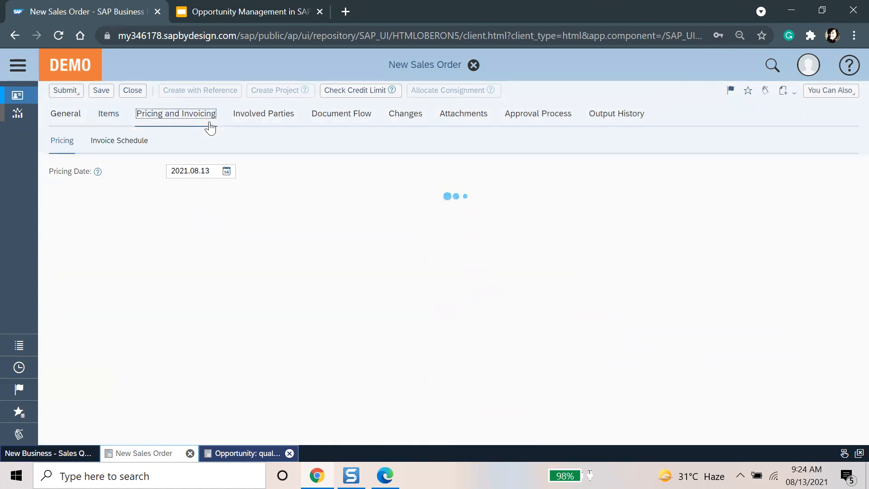
left_click(68, 115)
left_click(77, 93)
left_click(78, 102)
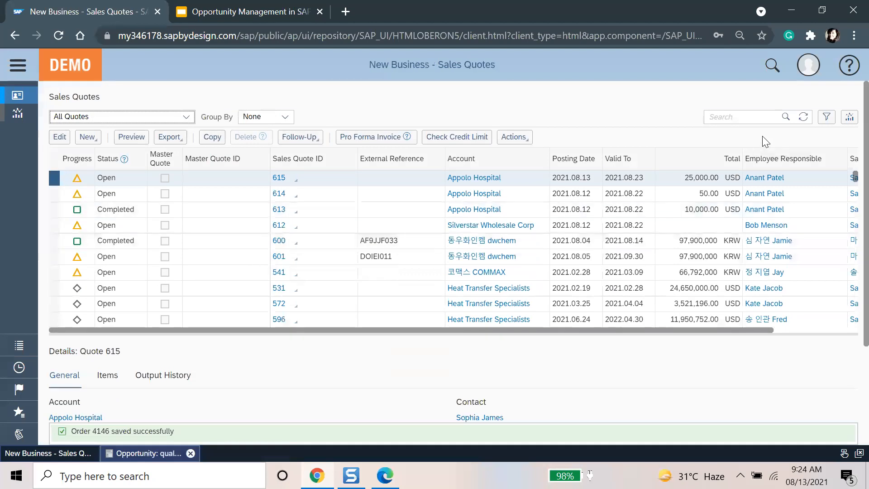
Step: Open sales order 4146 from the Sales Orders work centre list
left_click(18, 66)
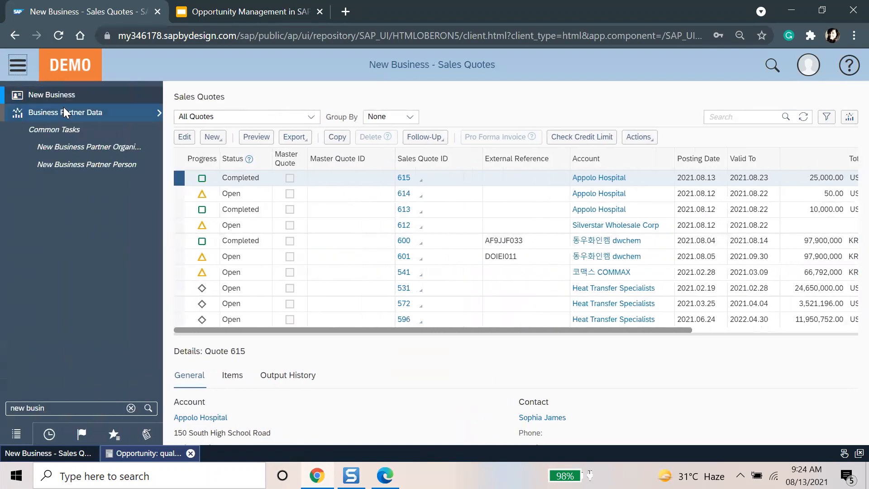
left_click(131, 409)
type("sales ord")
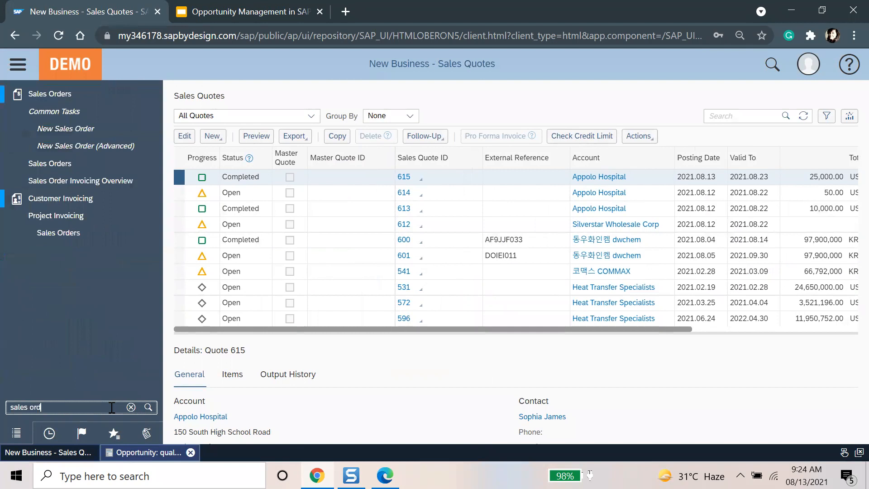
left_click(111, 94)
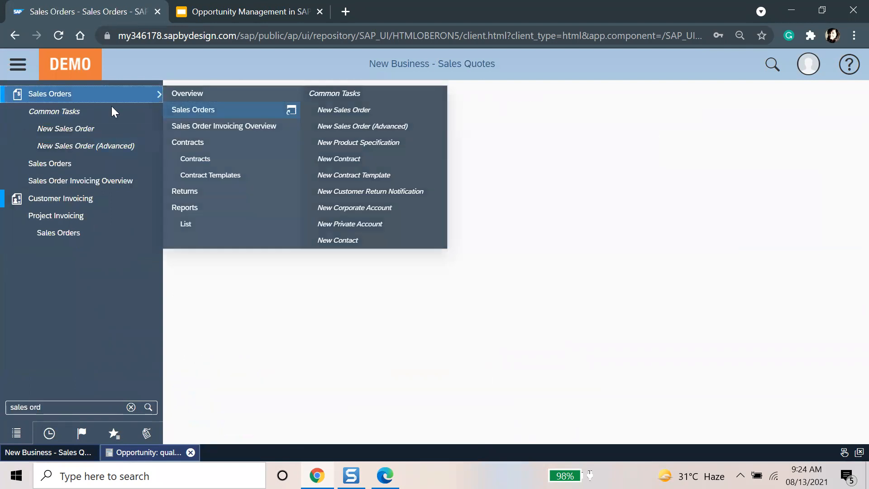
left_click(484, 179)
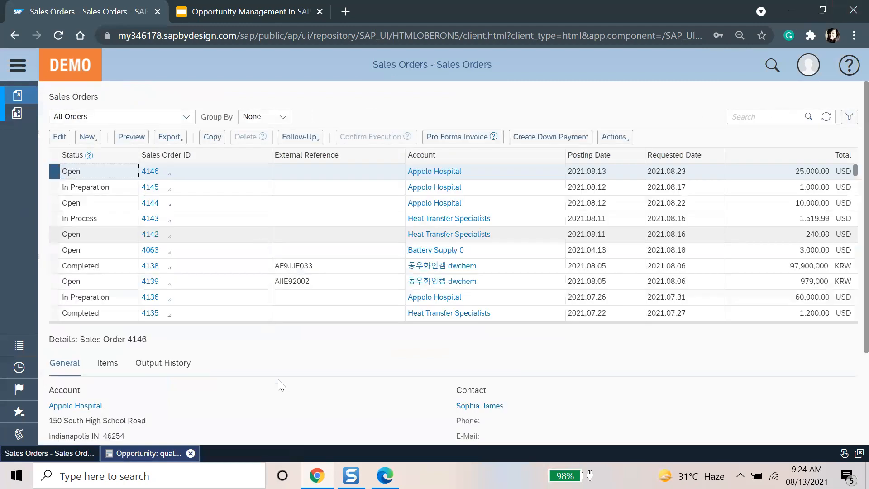
left_click(59, 136)
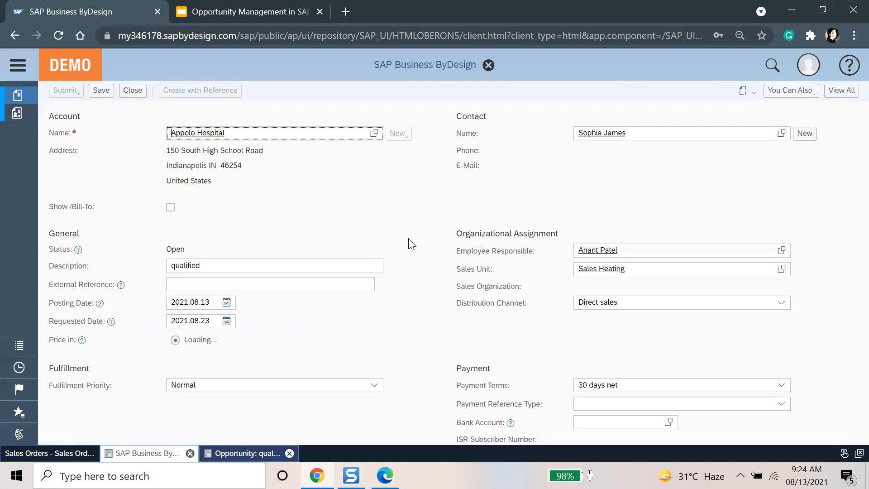
Step: Show all sections of order 4146 and view its line items
left_click(67, 113)
left_click(315, 221)
left_click(851, 111)
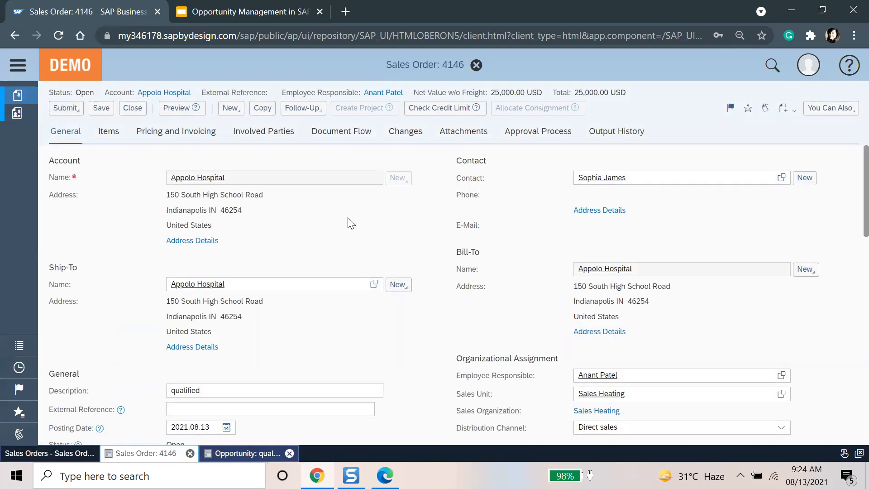
left_click(101, 134)
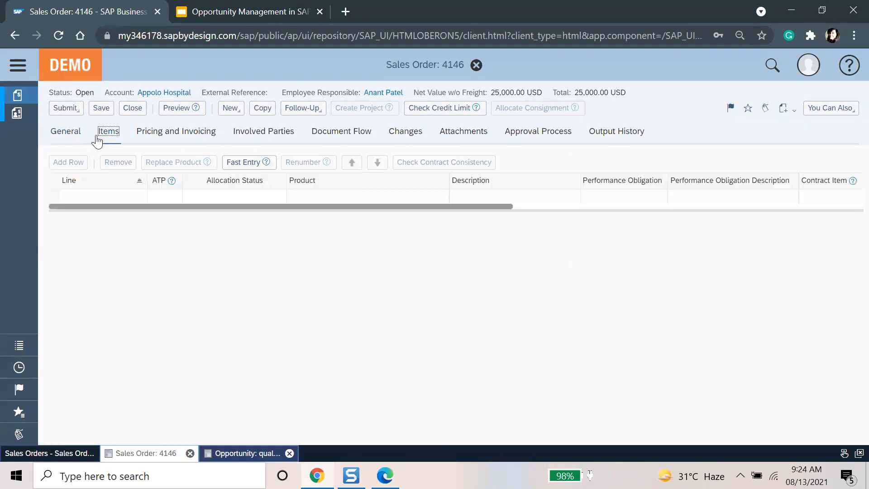
Step: On the Google Slides agenda, highlight sub-item a, How to create lead from Campaigns
left_click(235, 5)
left_click(352, 255)
left_click_drag(297, 255, 437, 254)
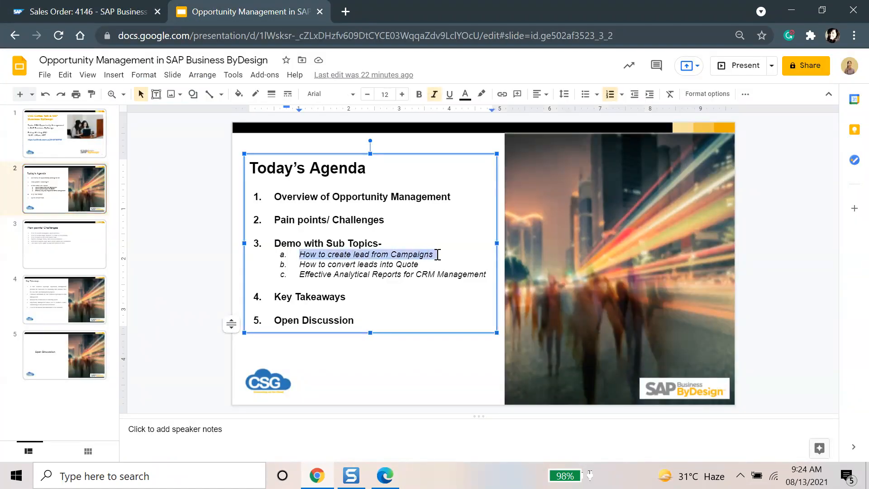
Step: Highlight agenda sub-items b (convert leads into Quote) and c (analytical CRM reports), then return to order 4146
left_click(438, 254)
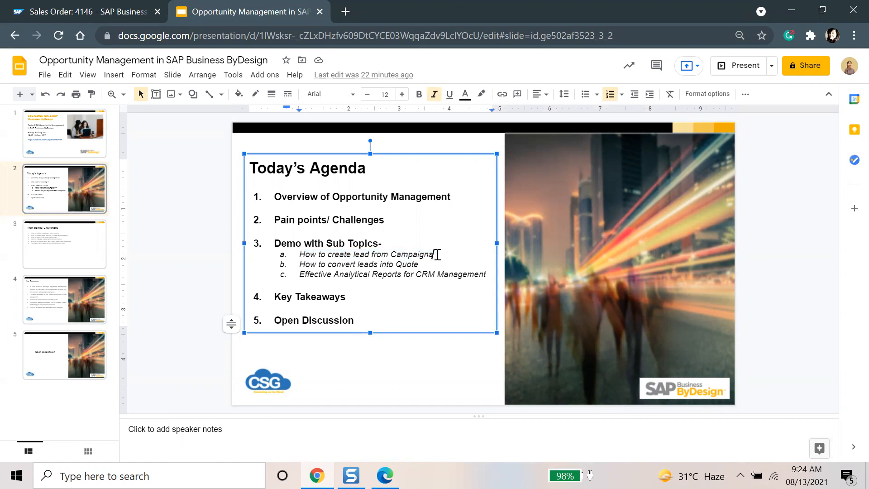
left_click_drag(299, 266, 423, 266)
left_click(422, 265)
left_click_drag(334, 274, 480, 273)
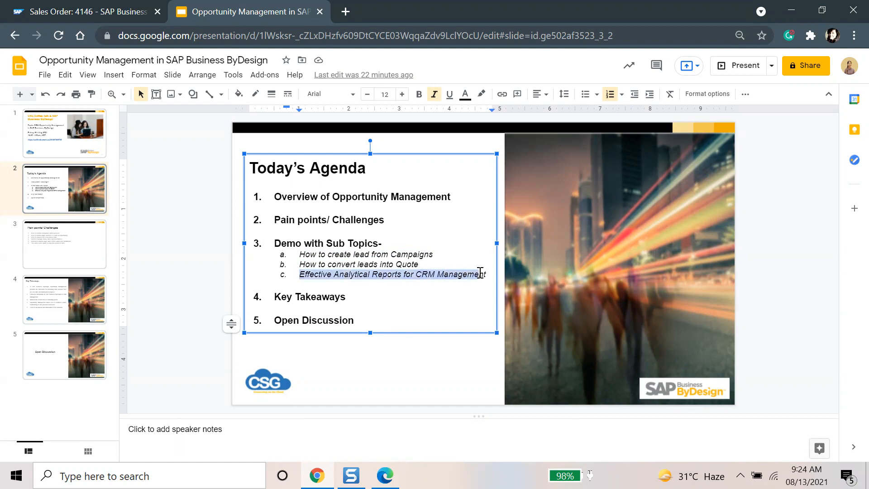
left_click(392, 280)
left_click(114, 10)
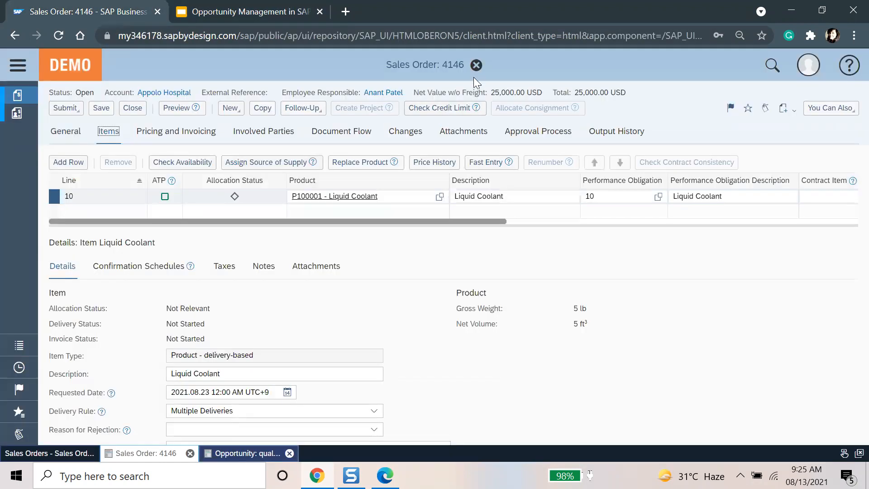
Step: Close sales order 4146 and filter the navigation for 'marke' to find Marketing
left_click(476, 64)
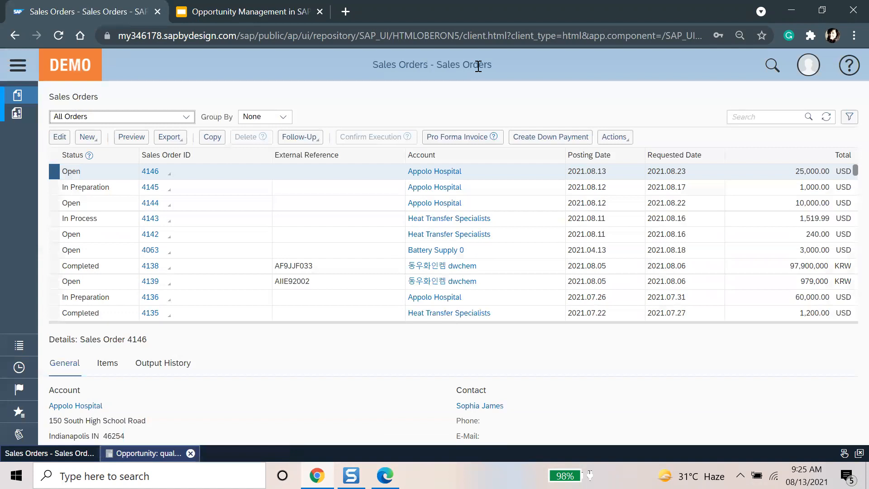
left_click(18, 65)
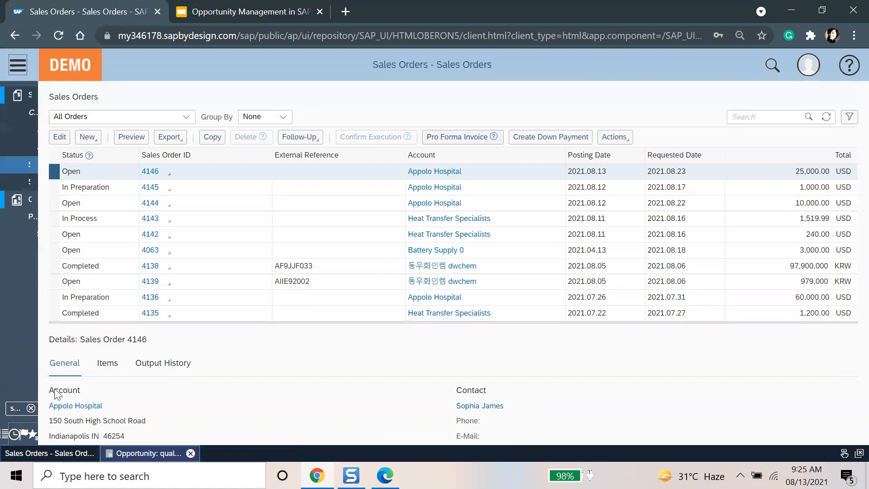
triple_click(61, 412)
type("mae")
key("BackSpace")
type("rke")
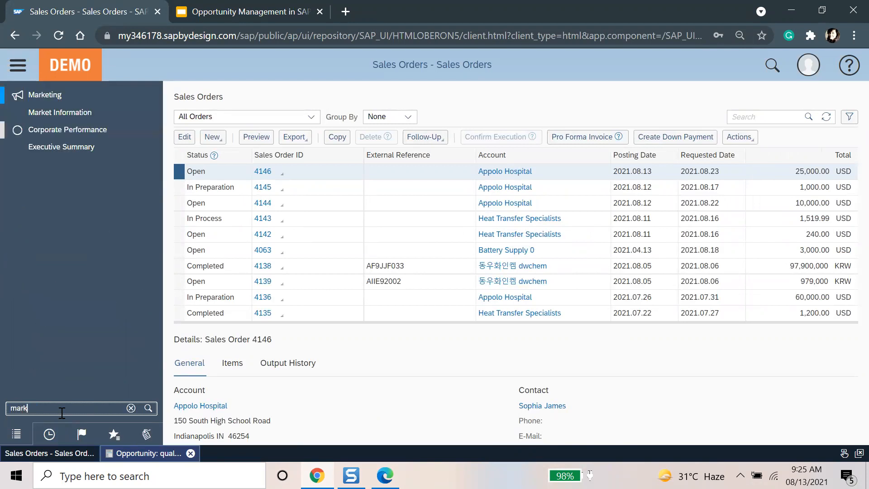
mouse_move(89, 97)
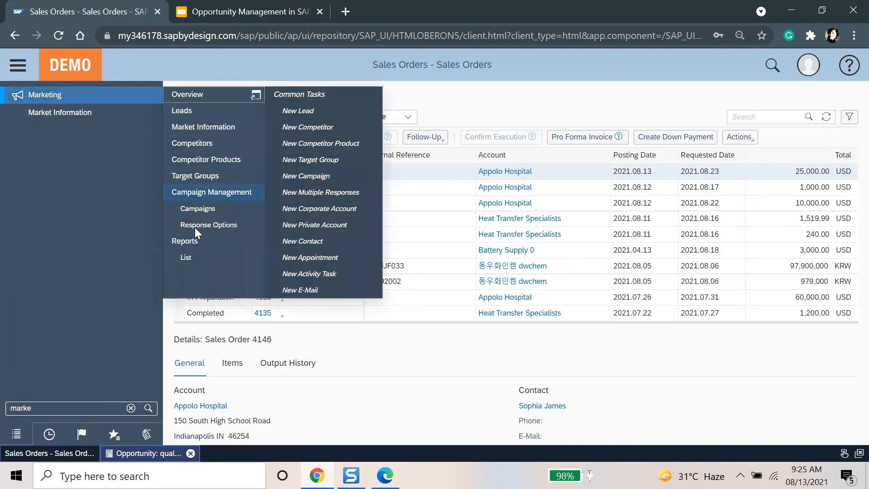
Step: Open Marketing Reports, enlarge the list and open the Number of Leads report
left_click(195, 238)
left_click(18, 71)
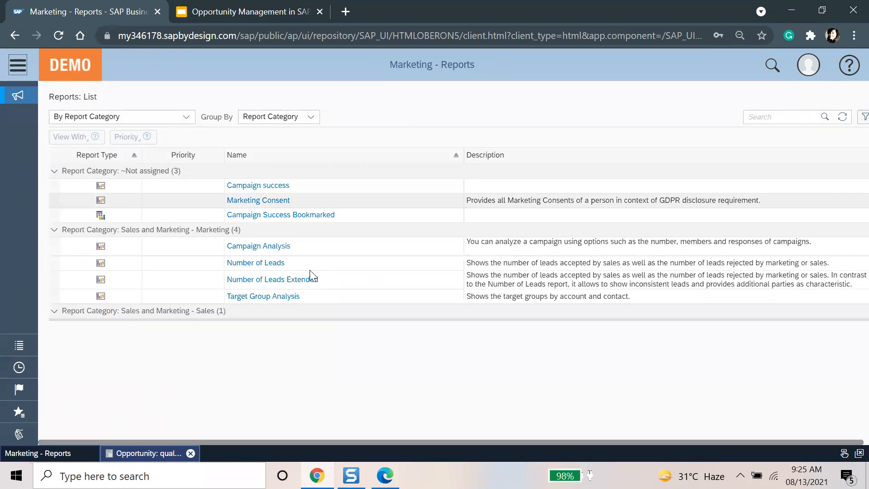
scroll(367, 287, "down", 1)
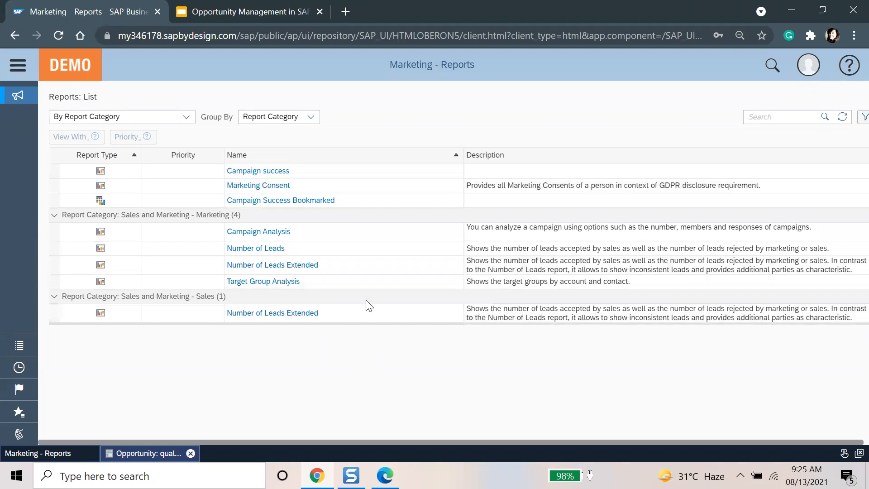
scroll(365, 298, "up", 1)
left_click_drag(353, 320, 354, 355)
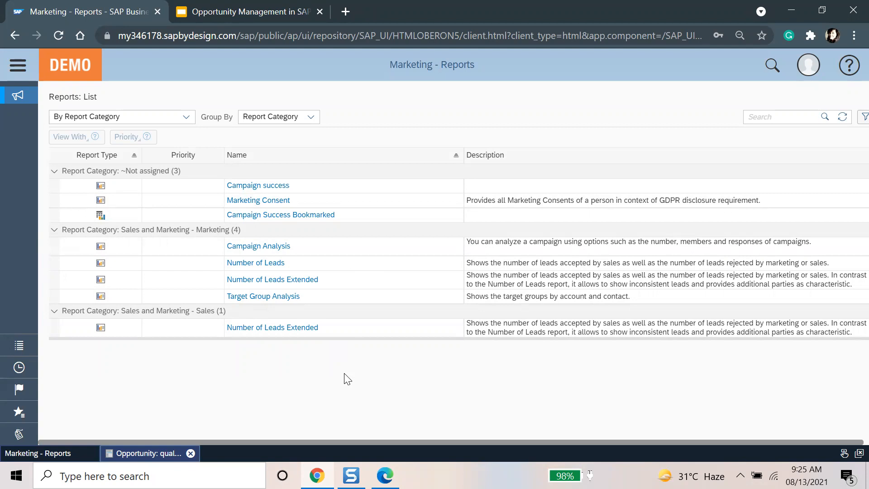
left_click(361, 260)
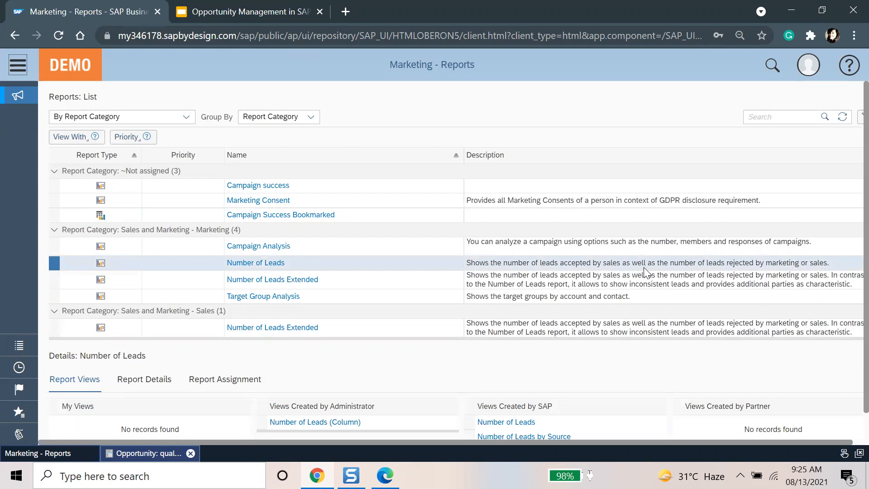
left_click(256, 263)
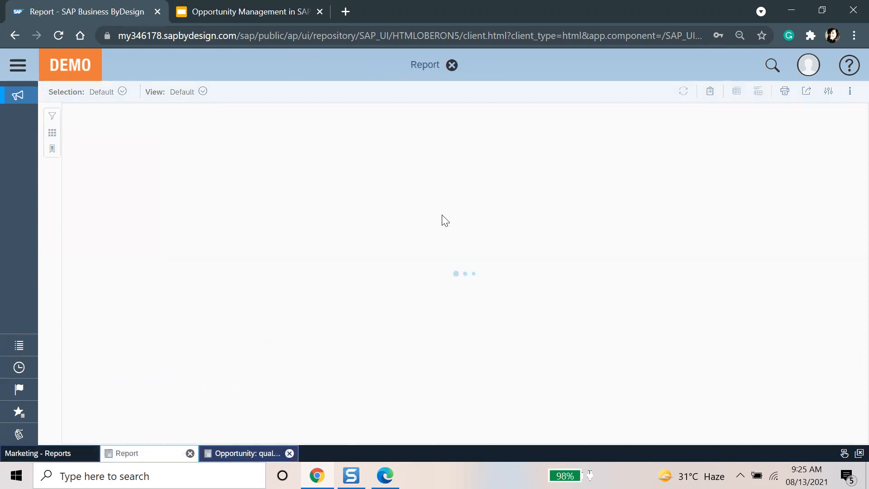
Step: Run Number of Leads and inspect the 2021.3 bars: 1 accepted by Sales, 1 closed
left_click(533, 272)
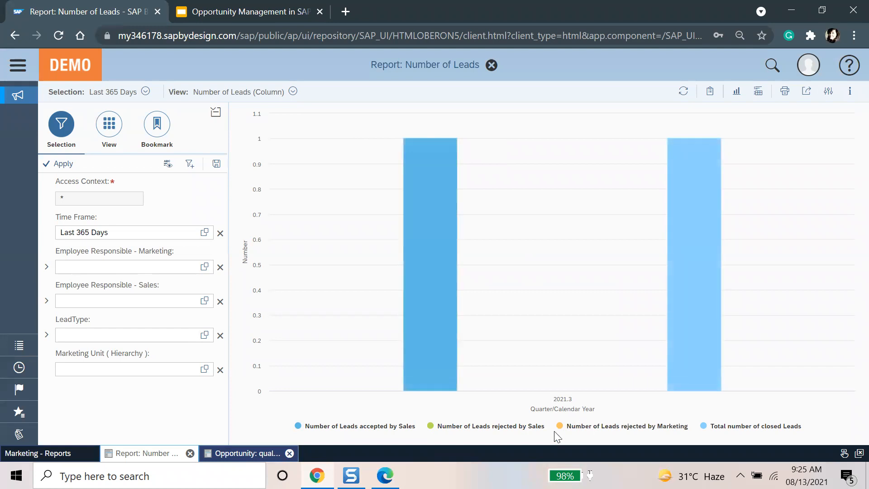
mouse_move(443, 323)
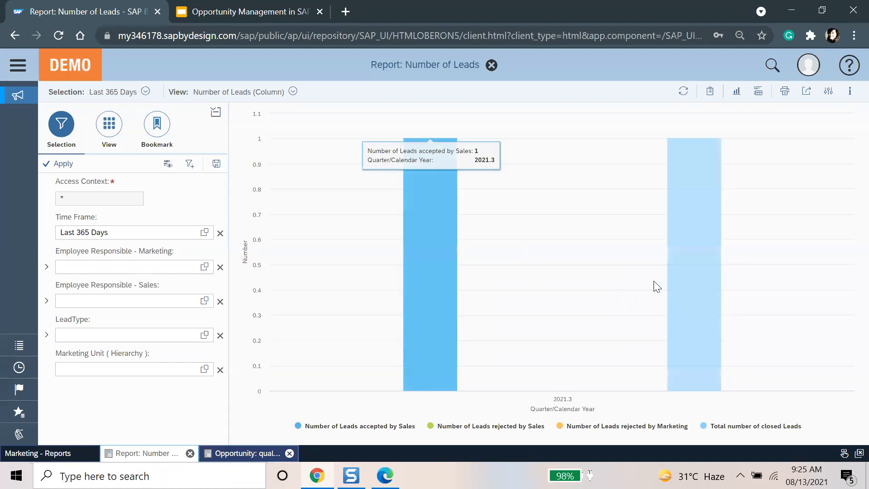
mouse_move(691, 302)
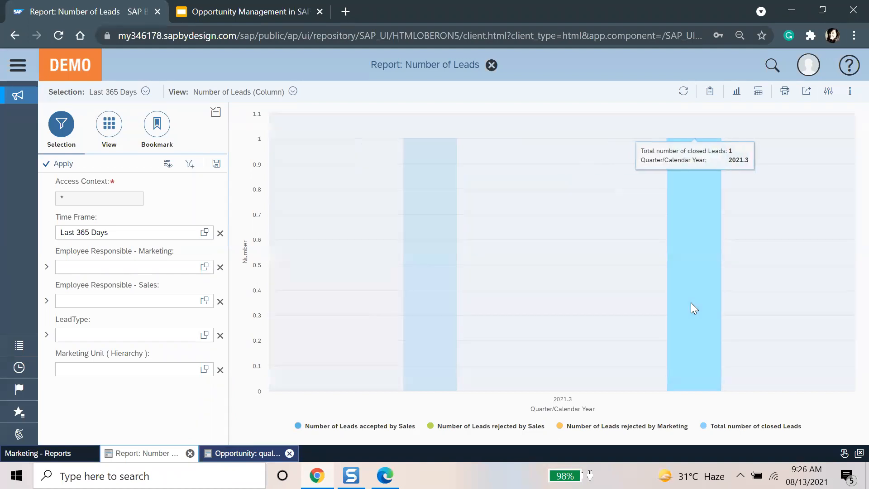
mouse_move(434, 245)
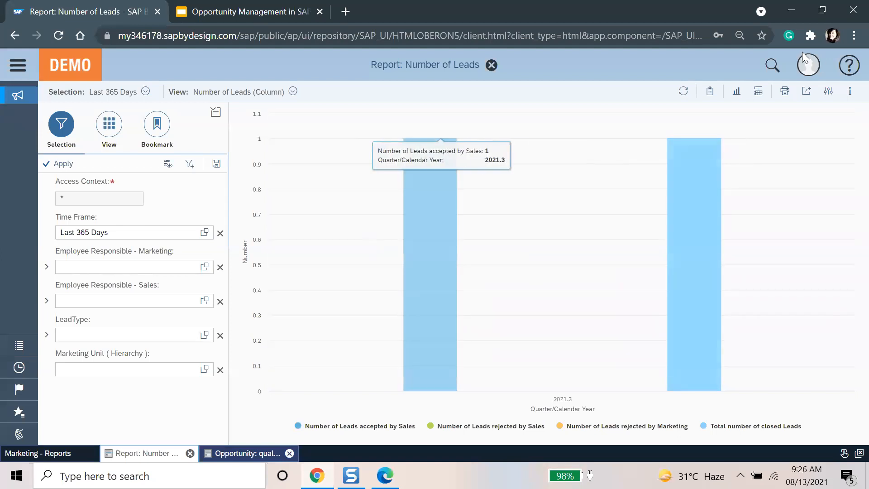
left_click(736, 91)
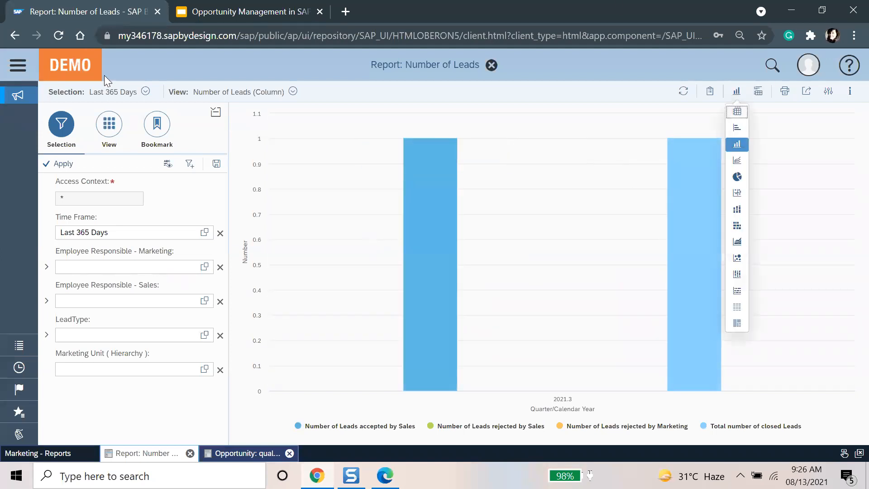
Step: Show Number of Leads as a table, try the by-Source view, then return to Number of Leads
left_click(109, 124)
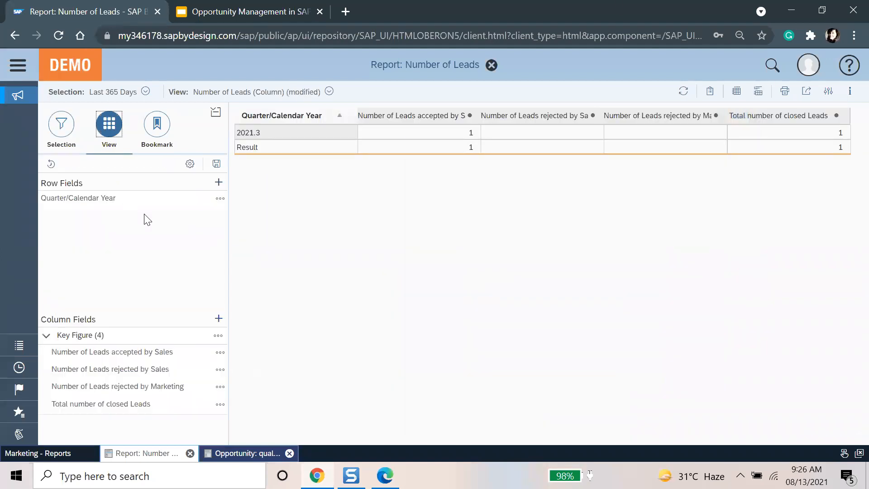
left_click(331, 93)
left_click(338, 217)
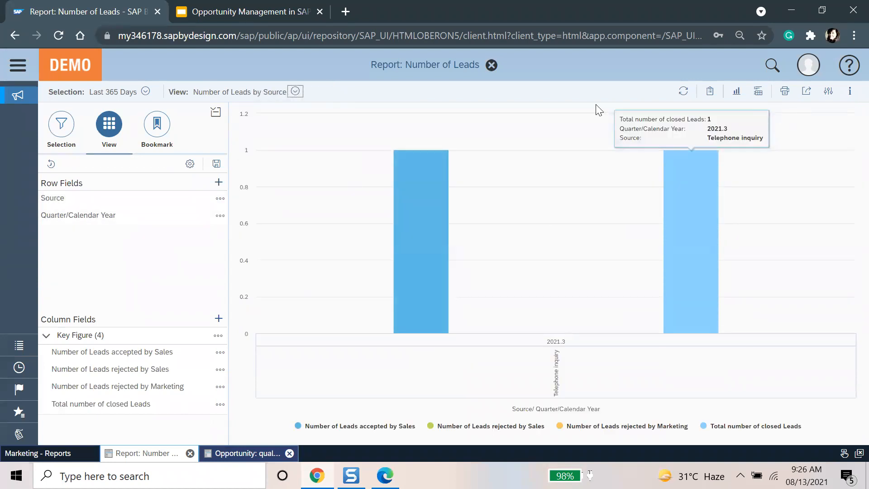
left_click(295, 91)
left_click(295, 184)
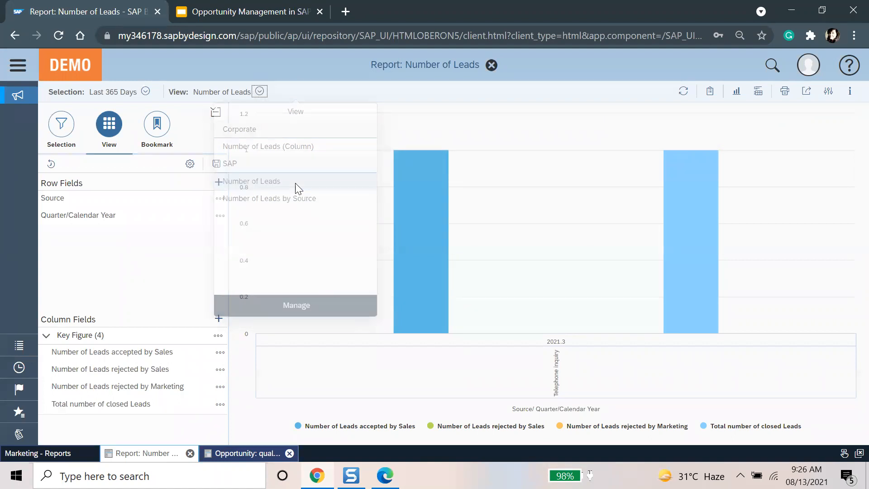
Step: Review the report's time frame filter options without changing them
left_click(64, 136)
left_click(203, 236)
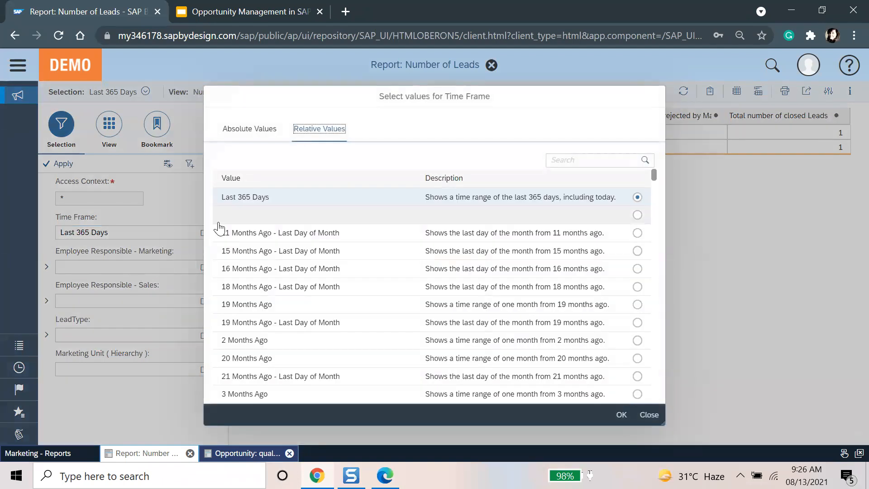
left_click(648, 413)
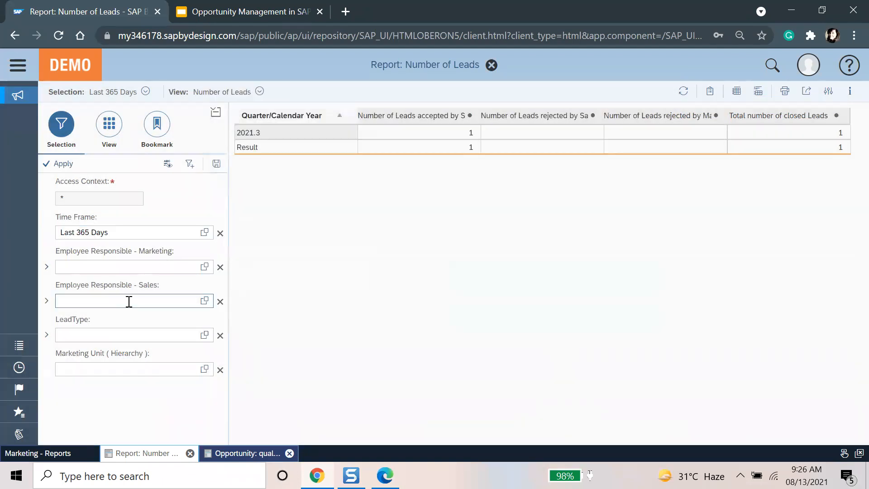
Step: Add Account and Campaign as row fields of the Number of Leads report
left_click(110, 136)
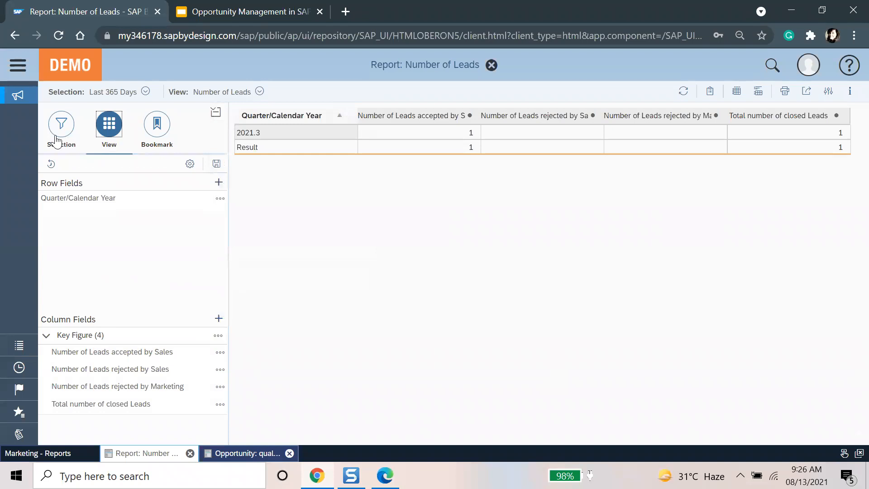
left_click(218, 182)
left_click(361, 183)
left_click(361, 224)
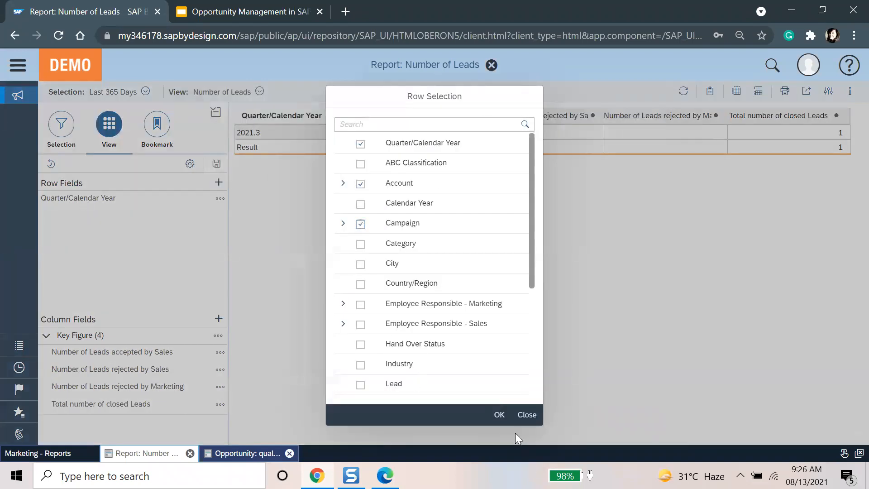
left_click(499, 414)
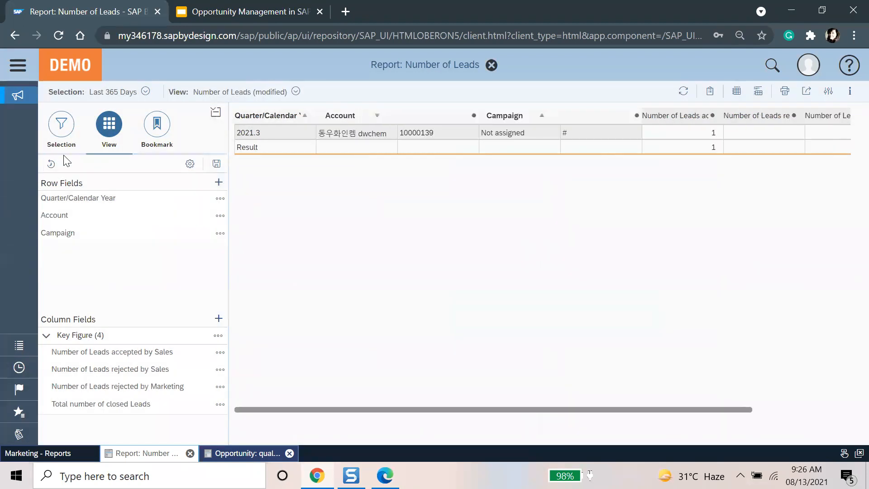
Step: Scroll the report table back left and close the Number of Leads report
left_click_drag(498, 409, 305, 418)
mouse_move(417, 409)
left_mouse_down()
mouse_move(702, 410)
mouse_move(407, 409)
left_mouse_up()
left_click_drag(359, 410, 455, 410)
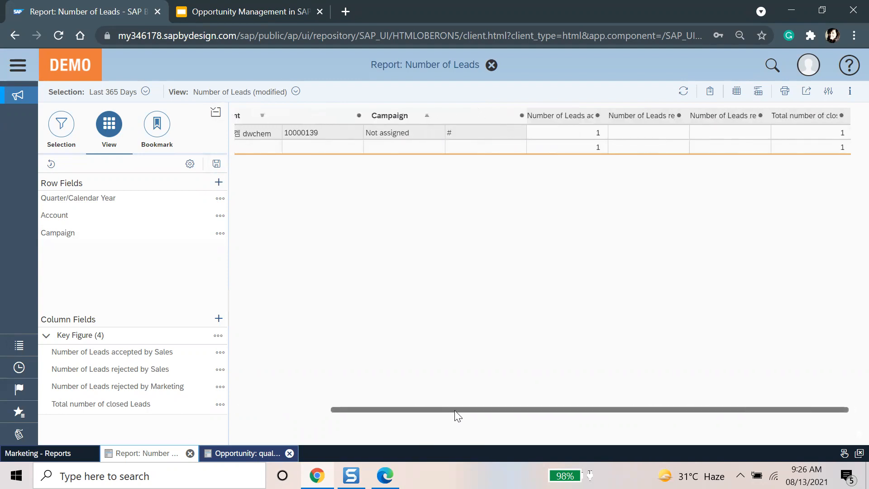
left_click_drag(454, 410, 302, 367)
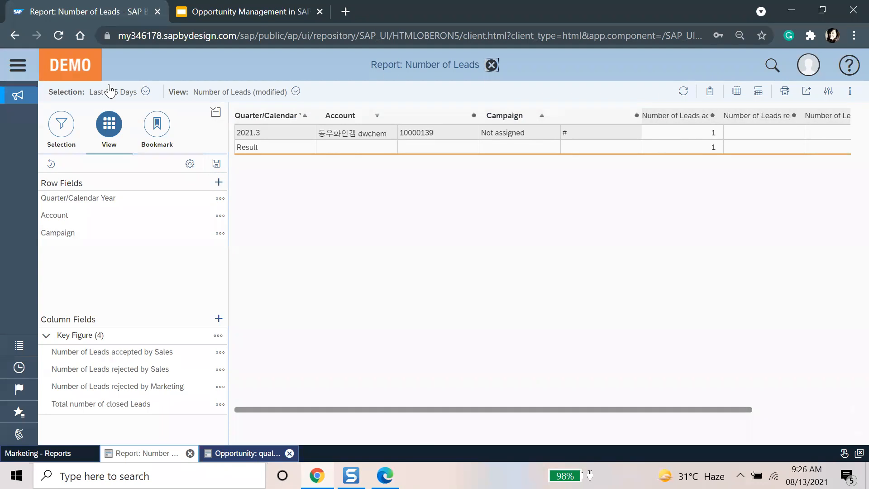
left_click(190, 453)
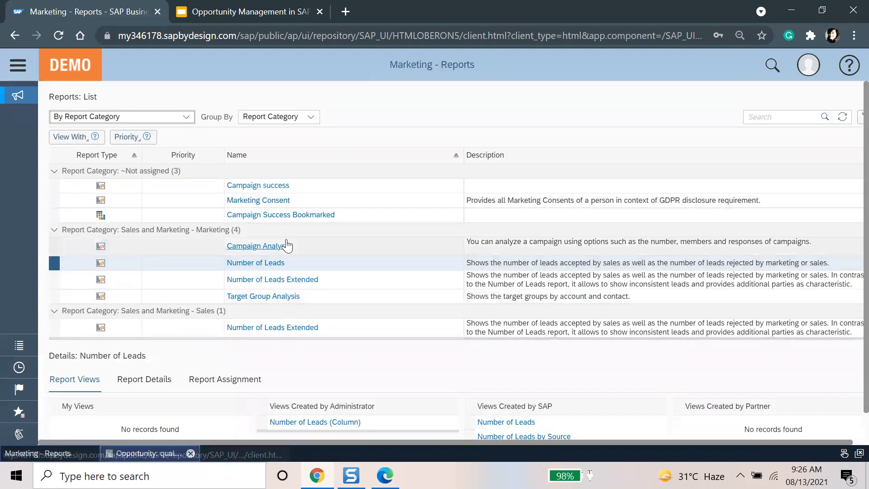
Step: Run Campaign Analysis with the current selection and collapse its Selection panel to widen the table
left_click(330, 248)
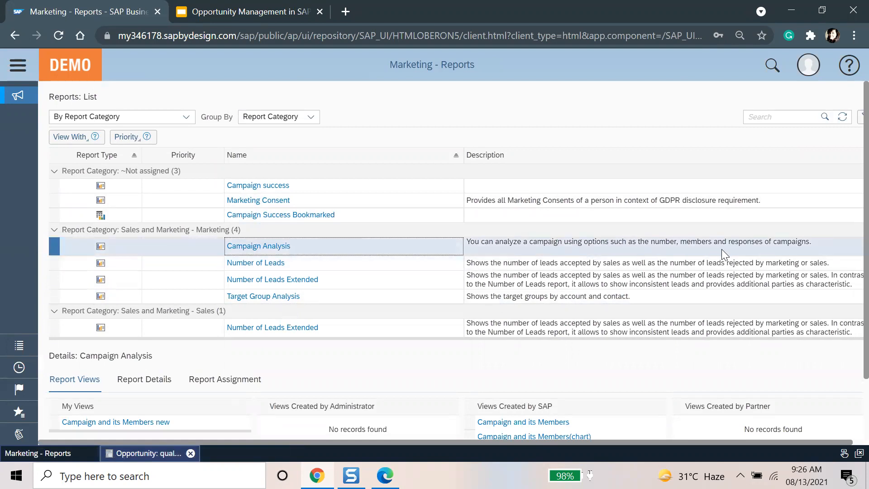
left_click(264, 249)
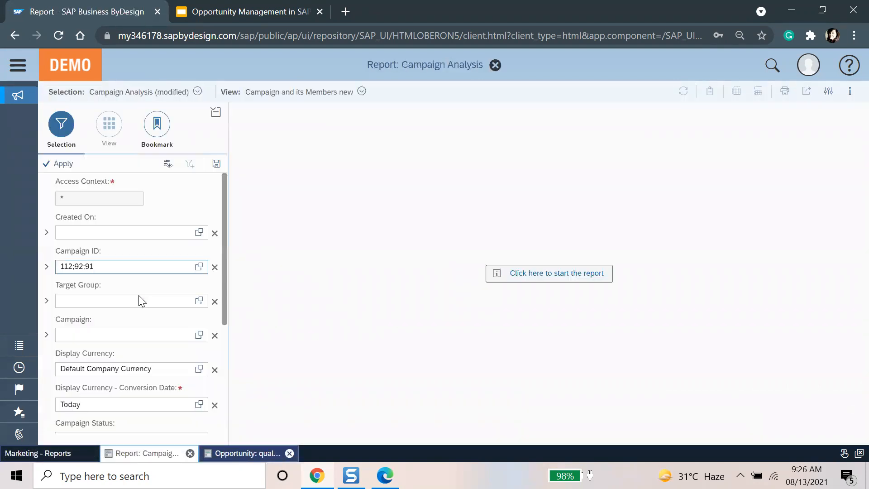
left_click(560, 280)
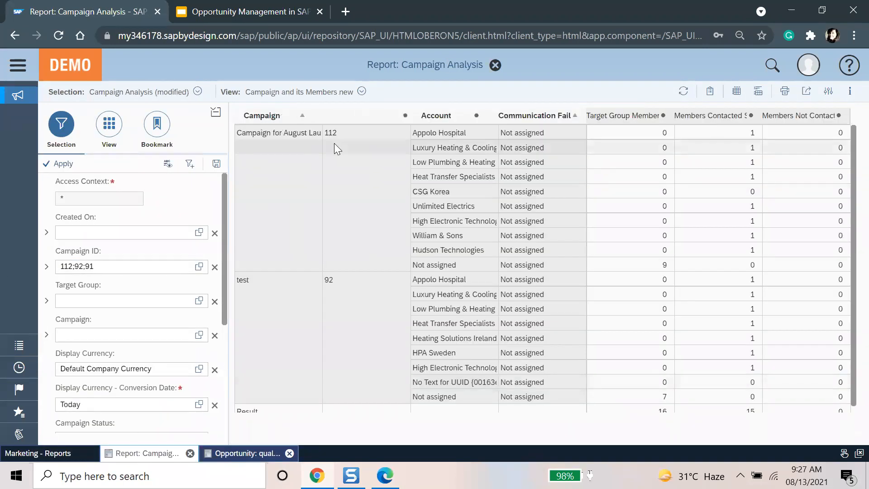
left_click(216, 112)
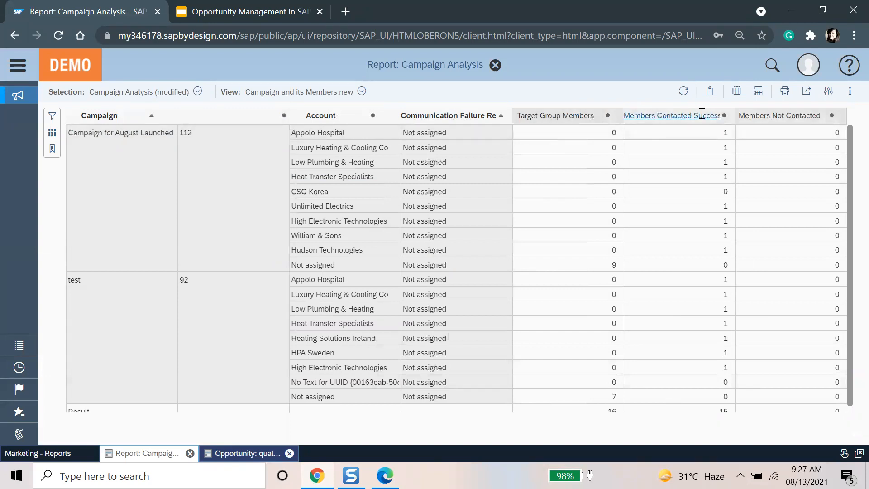
scroll(288, 325, "down", 1)
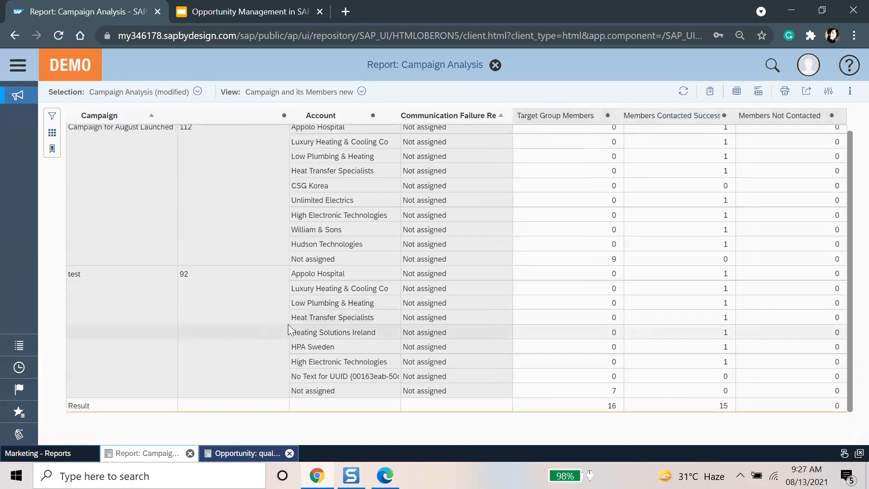
left_click(142, 345)
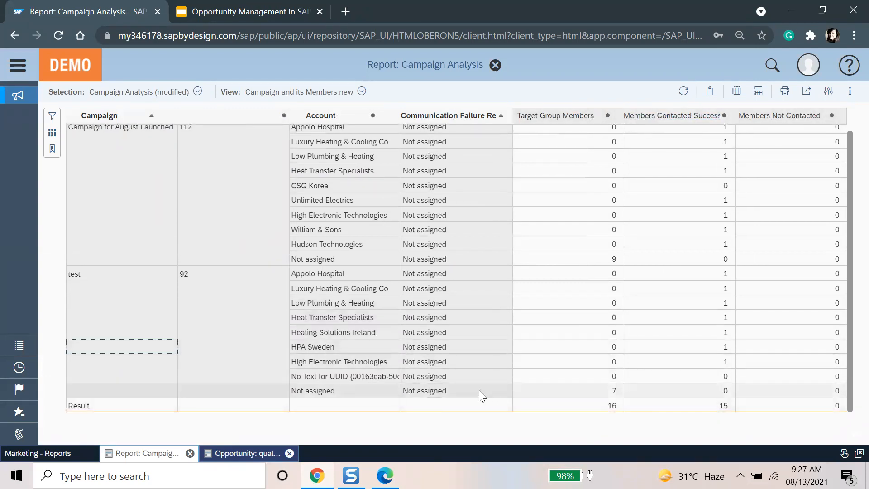
left_click(364, 94)
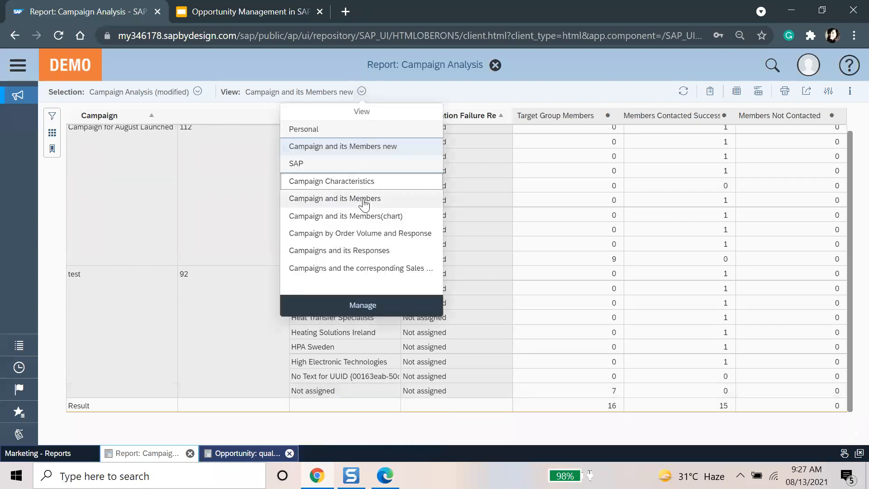
Step: View Campaign Analysis by Order Volume and Response as a table, then close the report
left_click(366, 232)
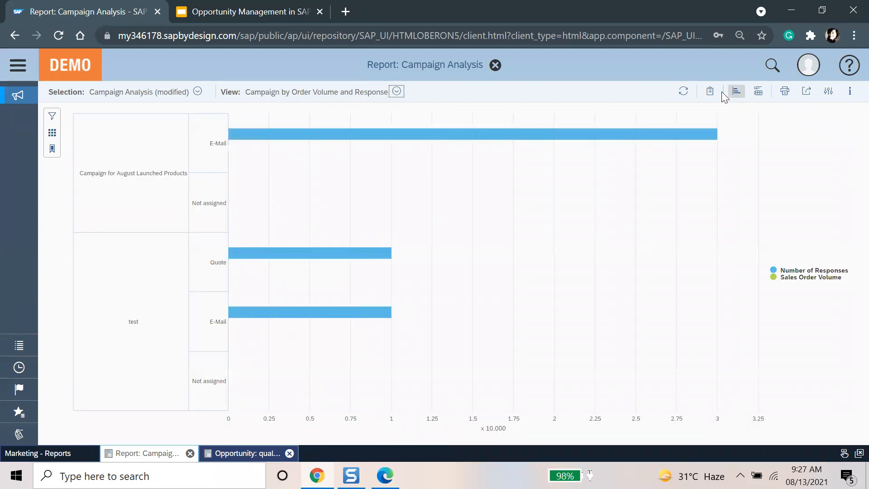
left_click(737, 91)
left_click(737, 110)
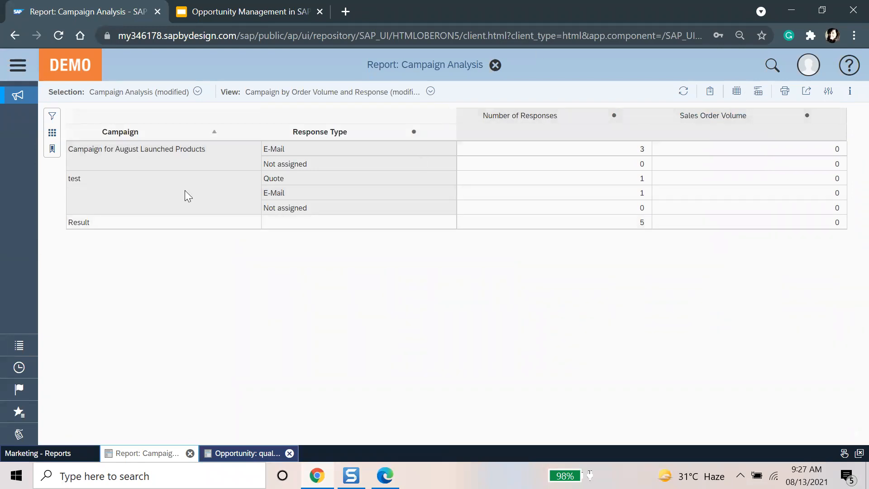
left_click(137, 156)
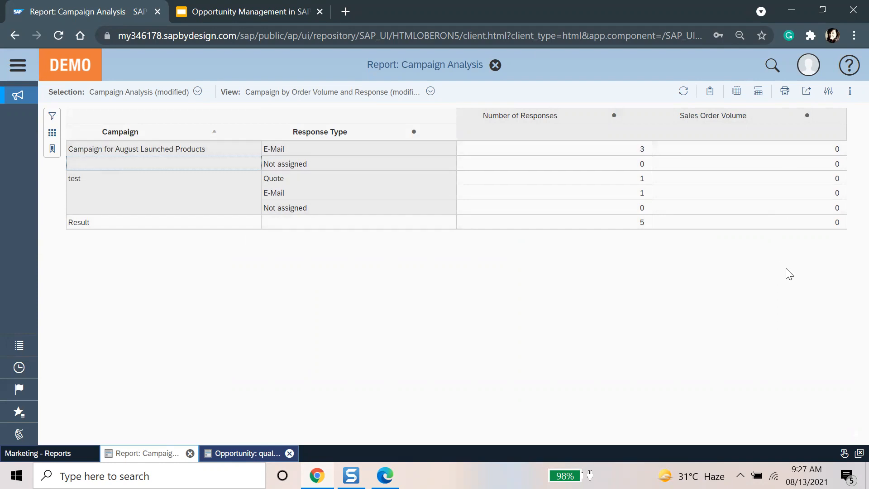
left_click(495, 65)
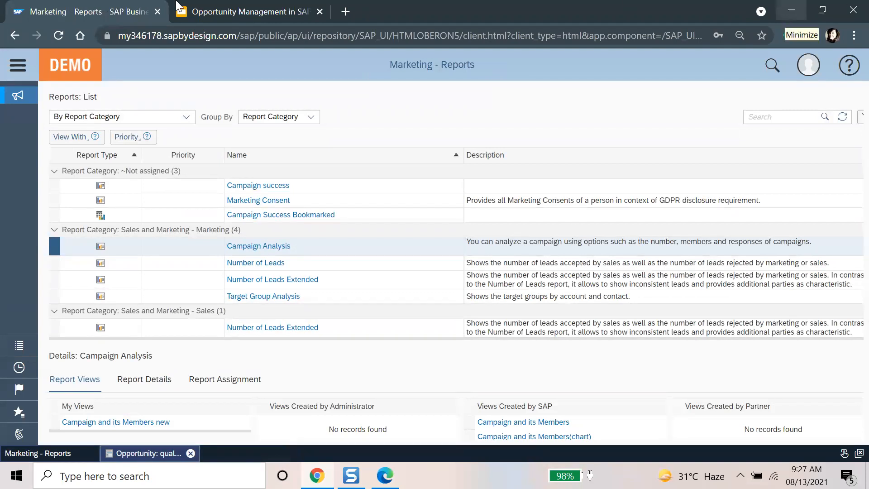
Step: Go to New Business Reports through the navigation menu and select the Opportunity Pipeline report
left_click(18, 67)
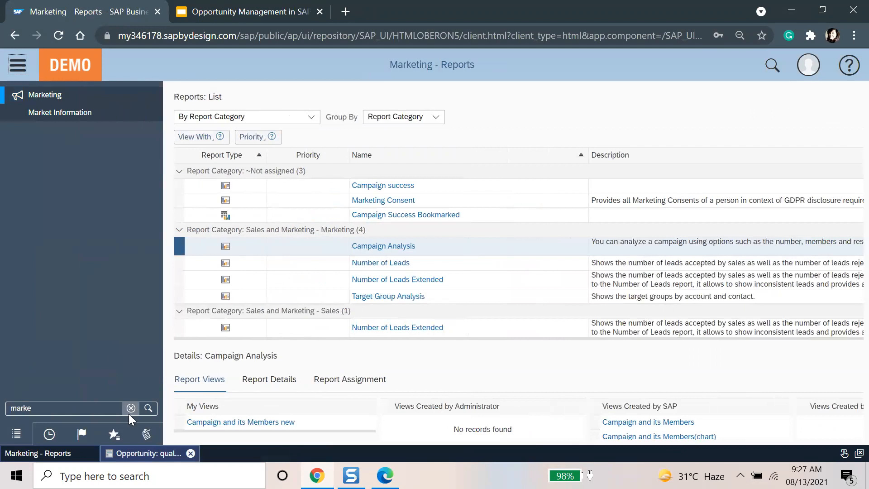
left_click(131, 408)
mouse_move(73, 268)
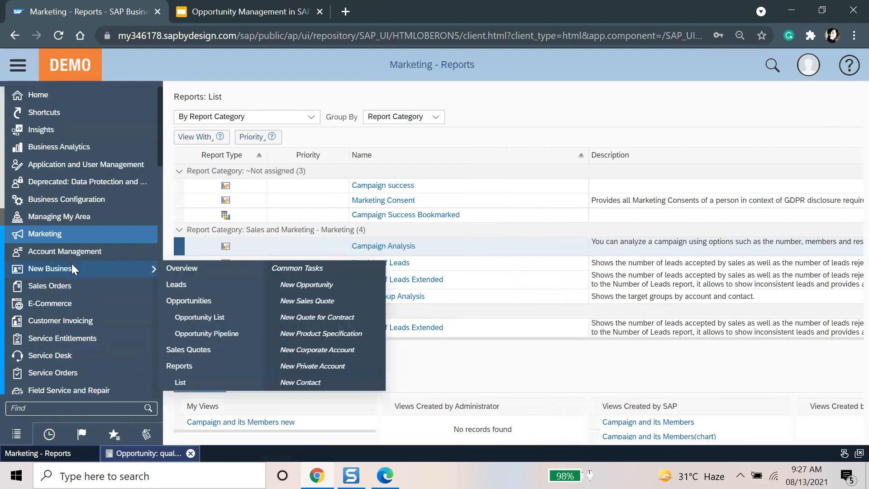
left_click(216, 369)
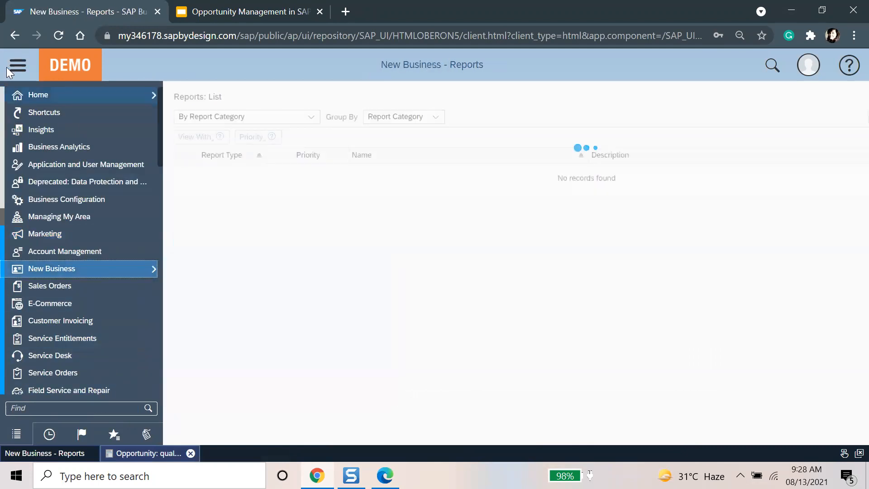
left_click(343, 258)
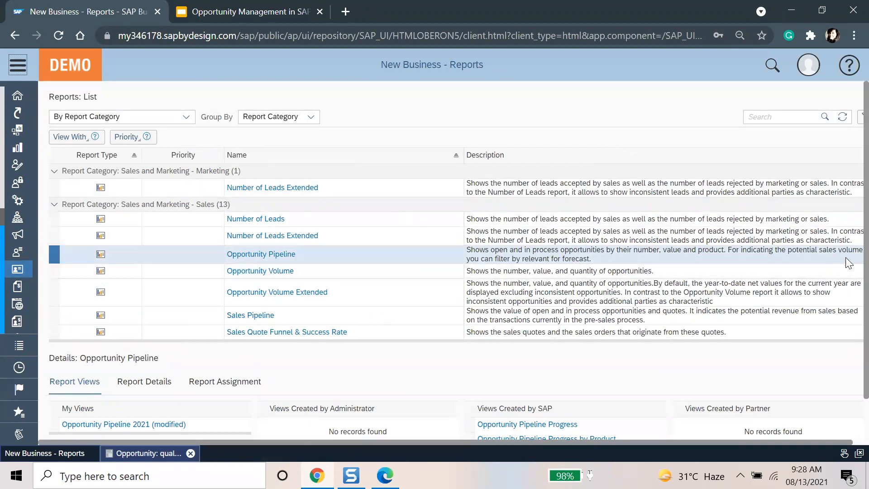
left_click(631, 256)
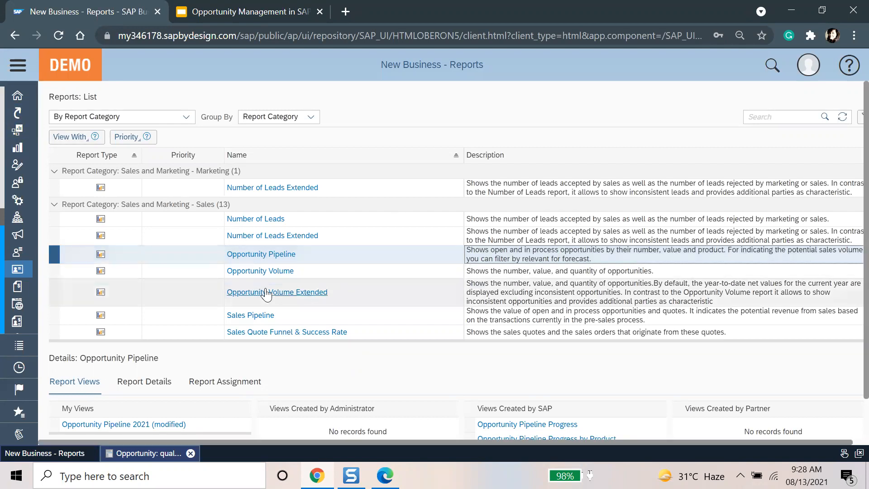
Step: Run Opportunity Pipeline and switch to the Opportunity Pipeline 2021 (modified) view
left_click(262, 255)
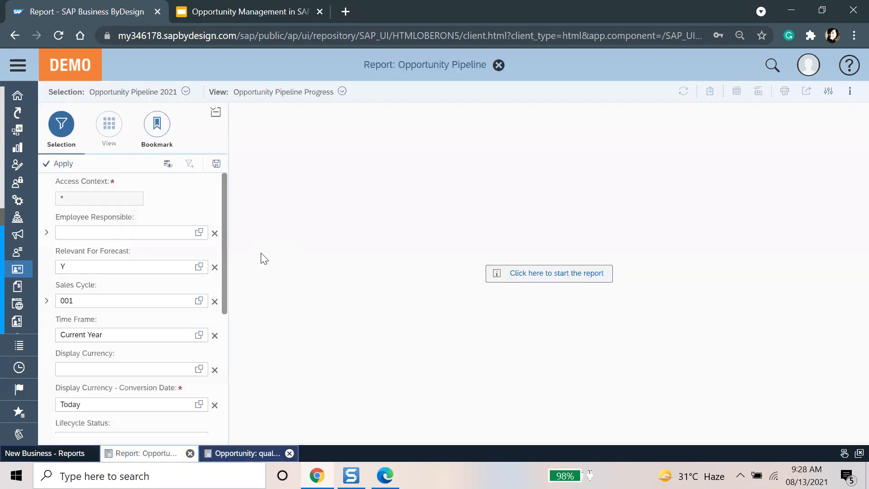
left_click(517, 273)
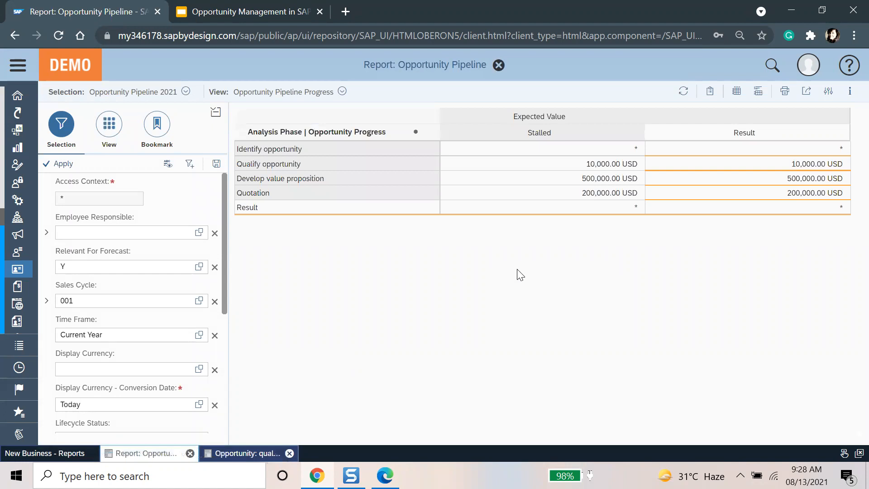
left_click(342, 92)
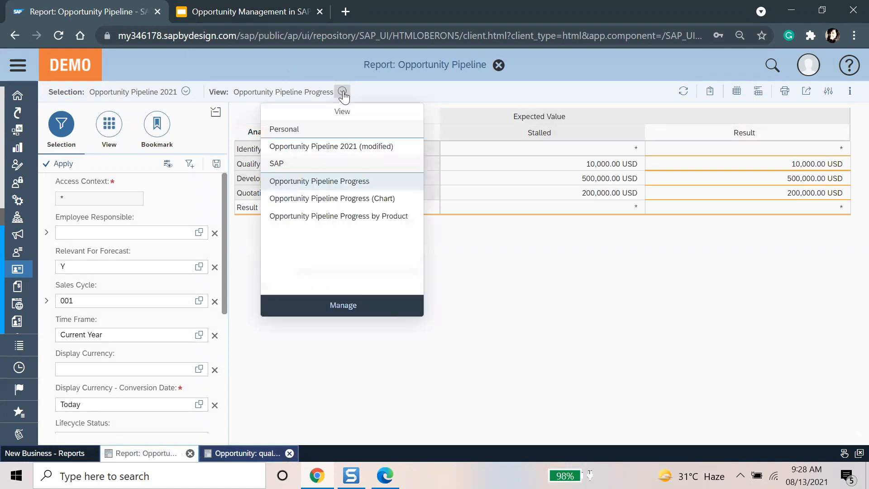
left_click(357, 147)
Step: Check the saved selections, save options and views list, leaving everything unchanged
left_click(186, 92)
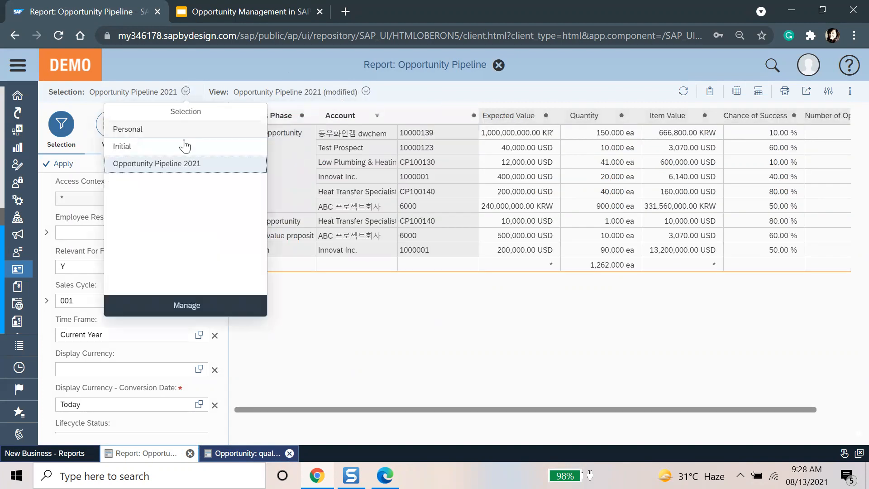
left_click(272, 279)
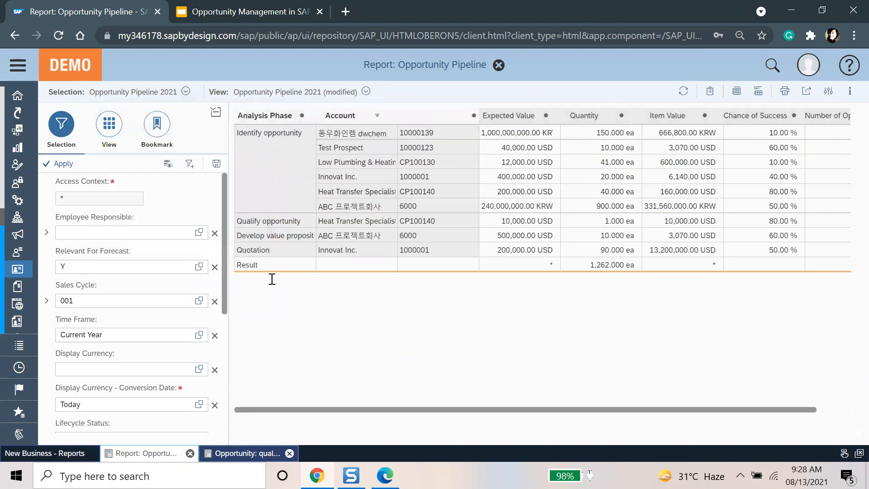
left_click(215, 166)
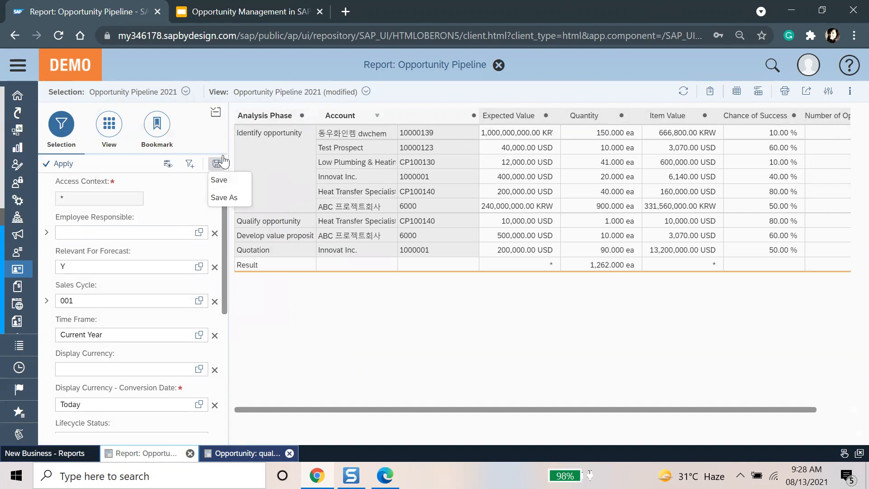
left_click(217, 114)
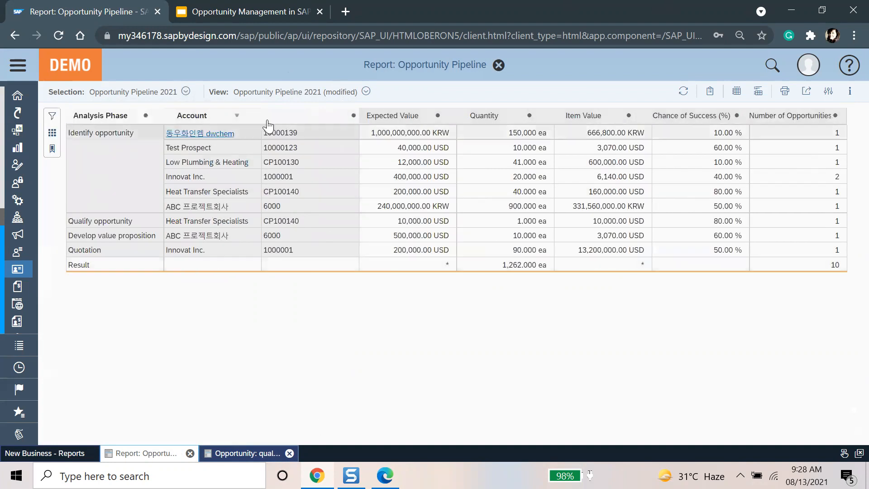
left_click(366, 91)
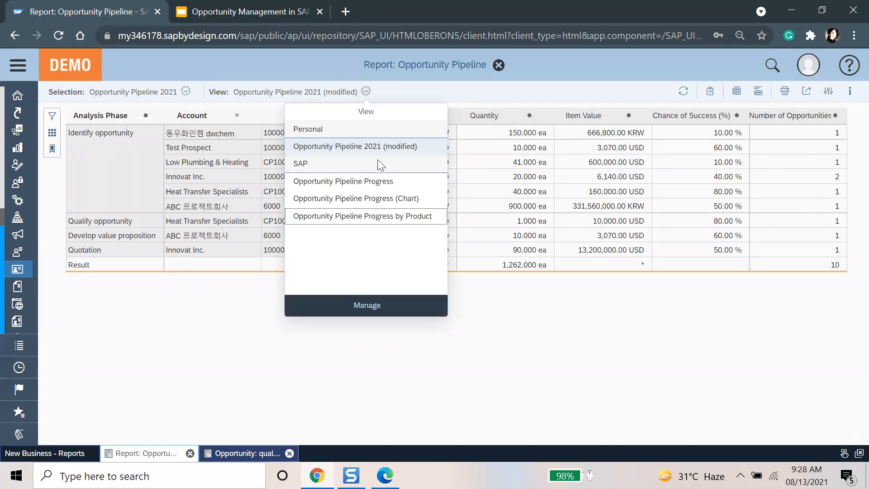
left_click(630, 387)
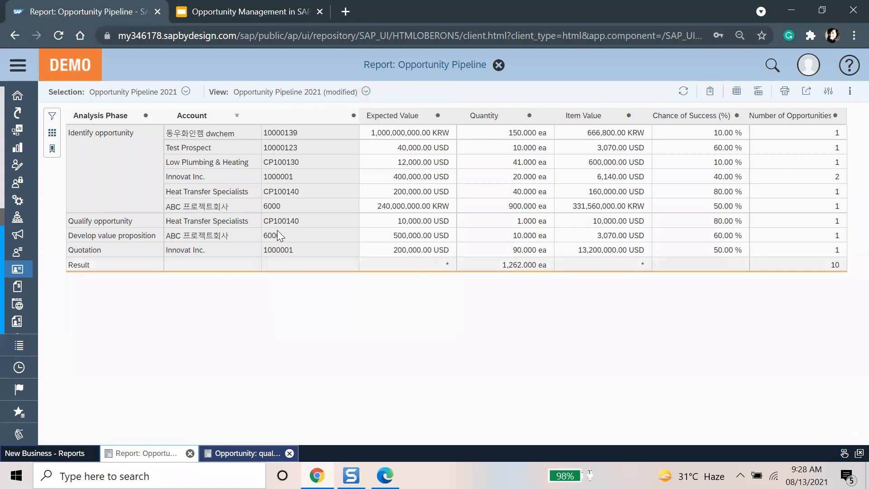
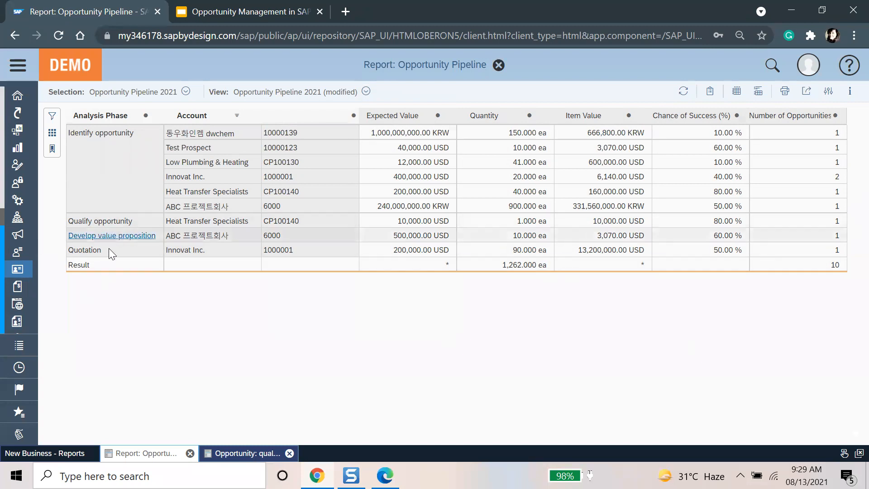
Step: Inspect the cell menus for Quotation and Innovat Inc. and the Chance of Success (%) column menu, changing nothing
left_click(139, 253)
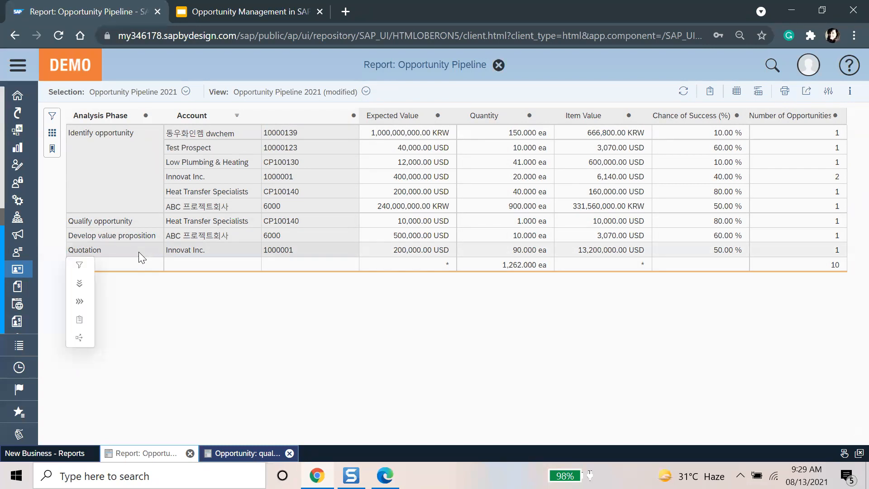
left_click(242, 251)
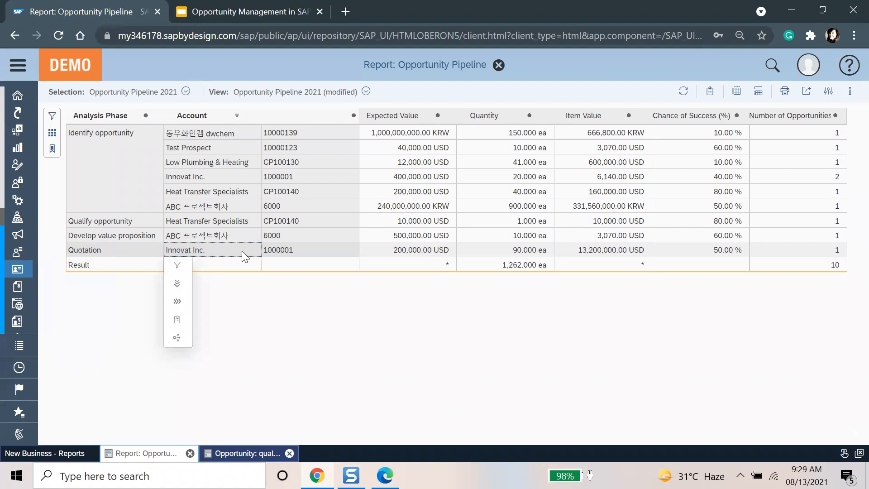
left_click(437, 345)
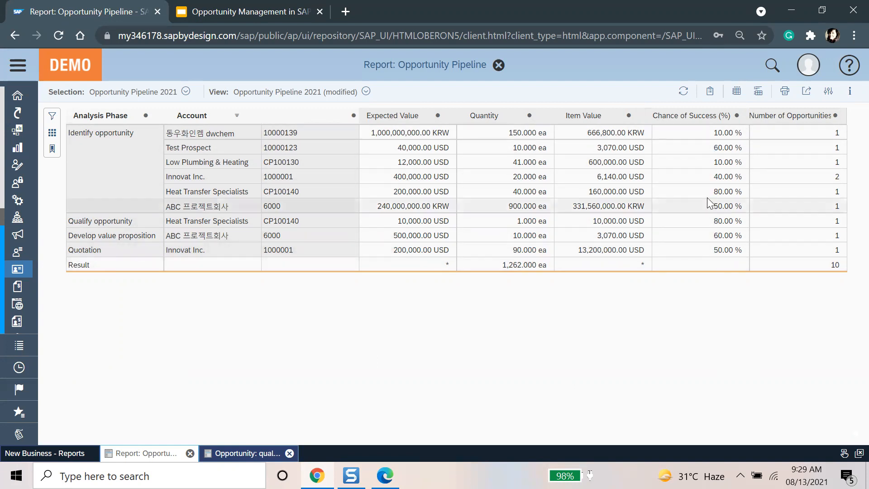
left_click(671, 113)
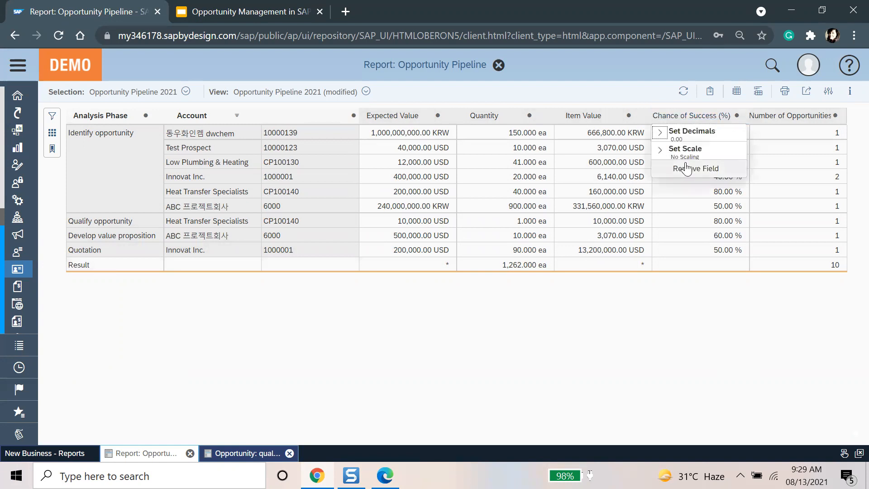
left_click(688, 372)
Step: Open the Selection panel and review the Opportunity Pipeline filter criteria
left_click(52, 115)
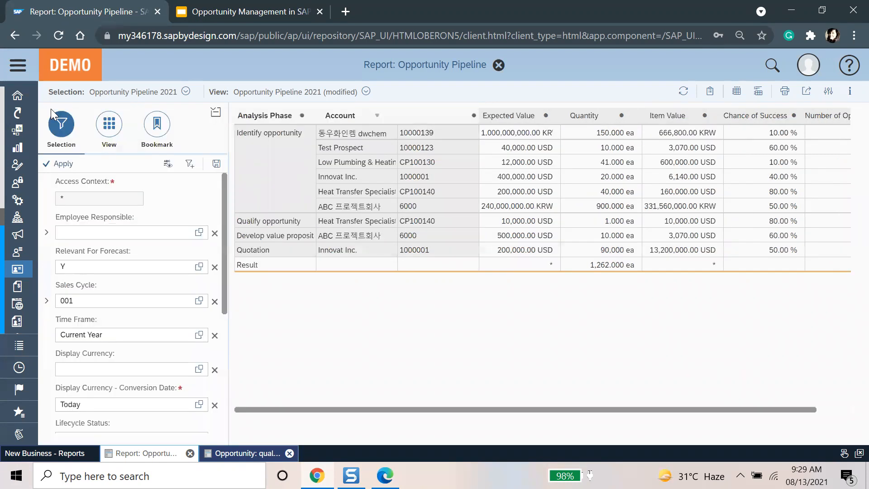
scroll(141, 387, "down", 3)
scroll(145, 389, "down", 1)
scroll(155, 316, "up", 2)
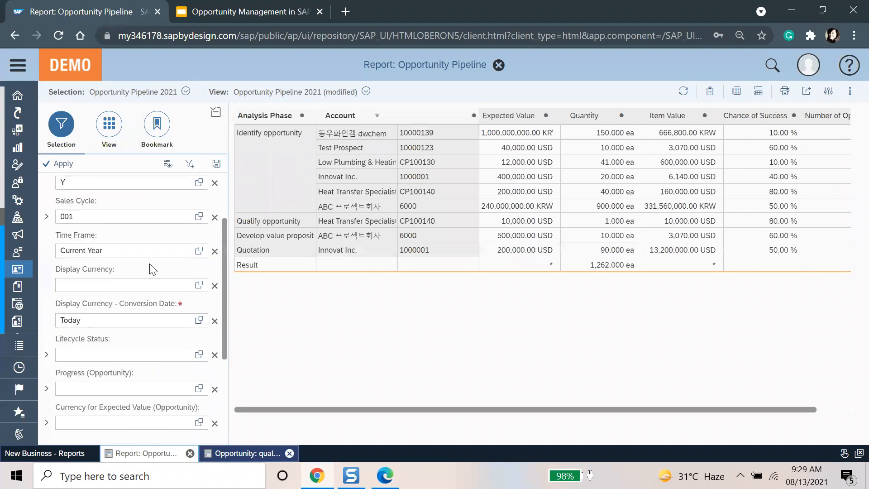
scroll(127, 271, "down", 2)
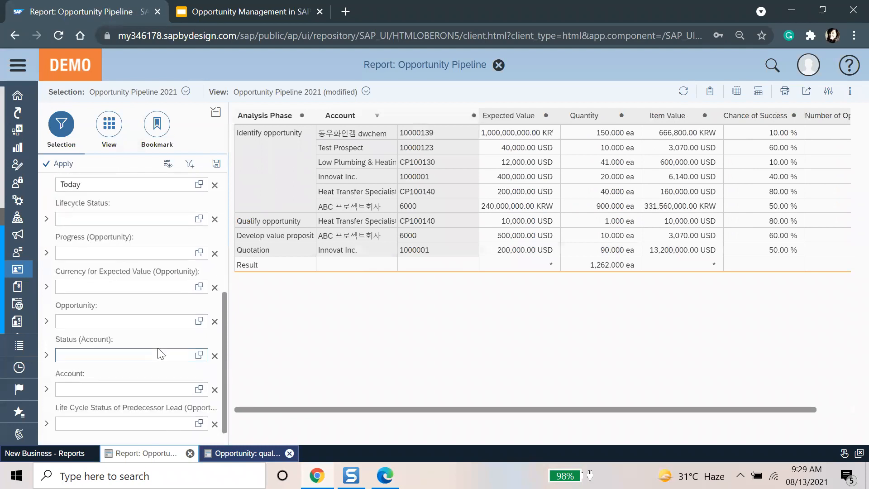
scroll(197, 335, "up", 3)
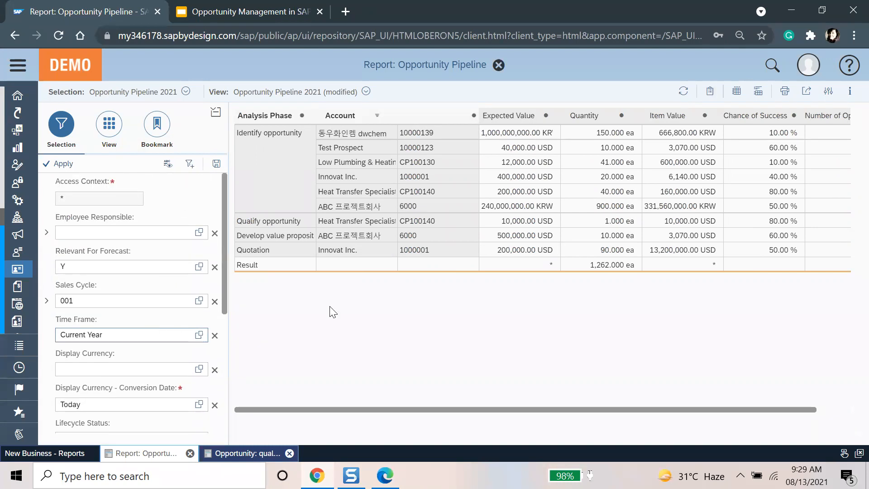
Step: Search the Add Fields list for 'chance o' and close it without adding a field
left_click(827, 92)
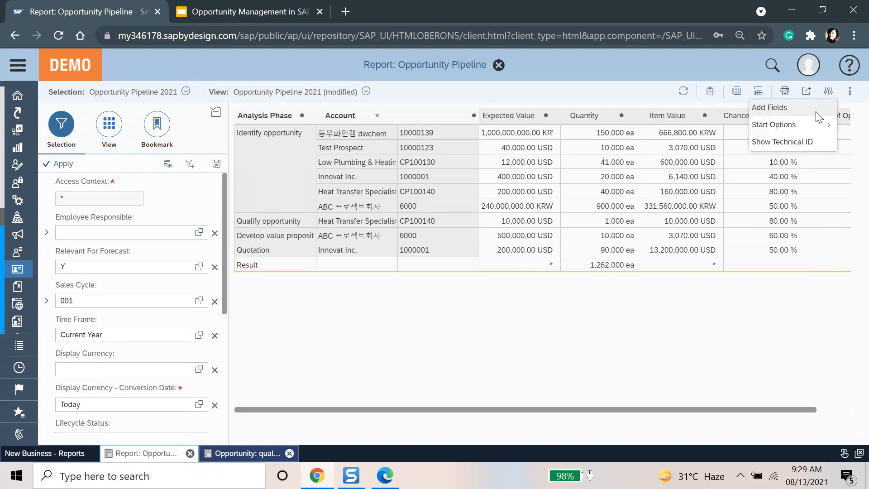
left_click(773, 105)
type("chance o")
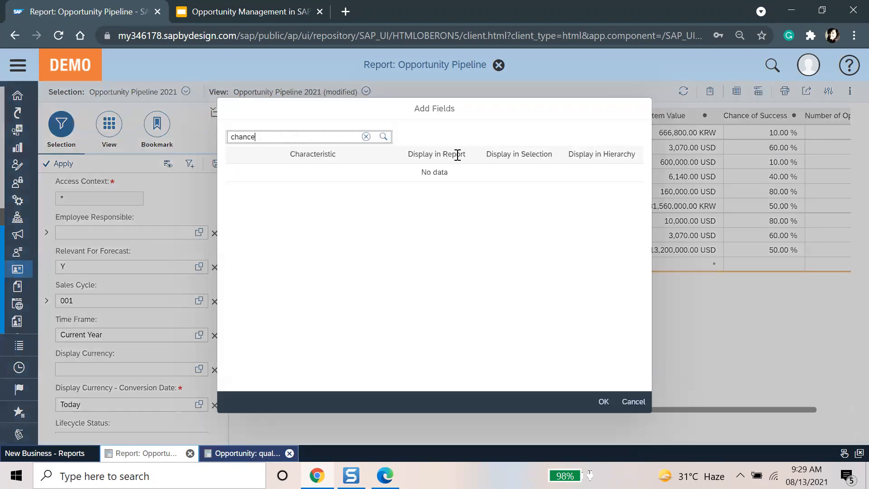
key("BackSpace")
key("BackSpace")
key("BackSpace")
key("BackSpace")
key("BackSpace")
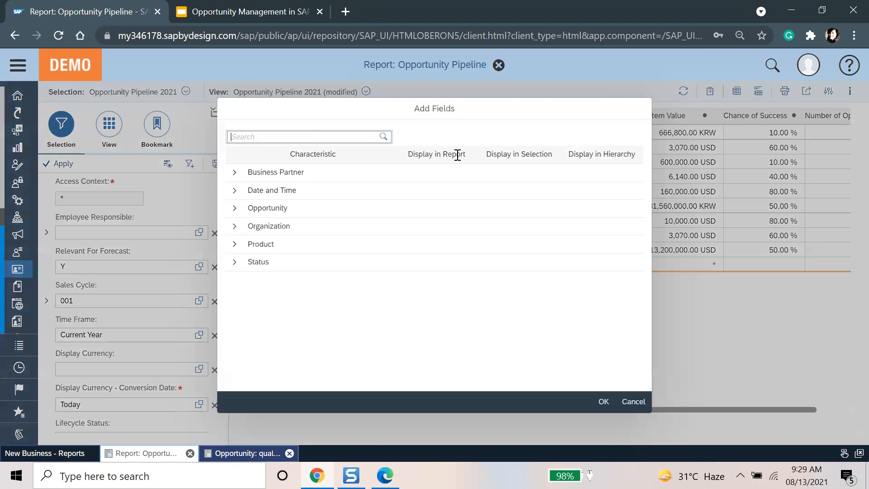
key("Escape")
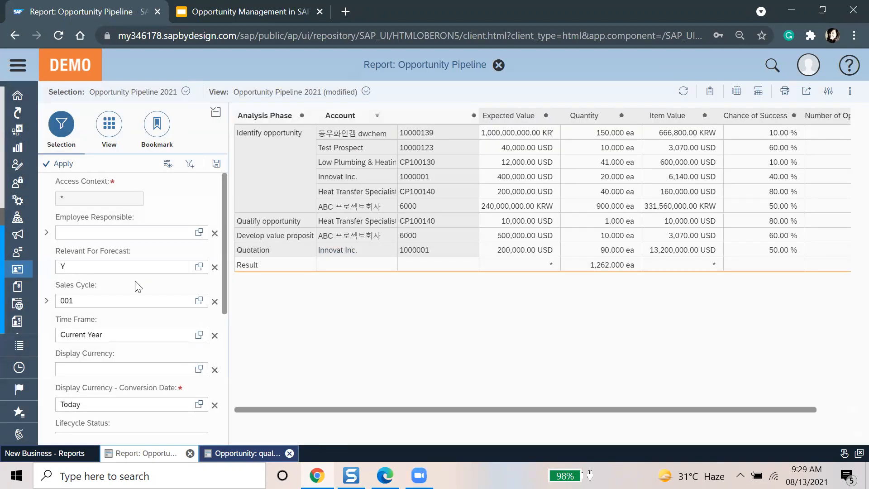
scroll(138, 283, "down", 2)
scroll(141, 283, "down", 4)
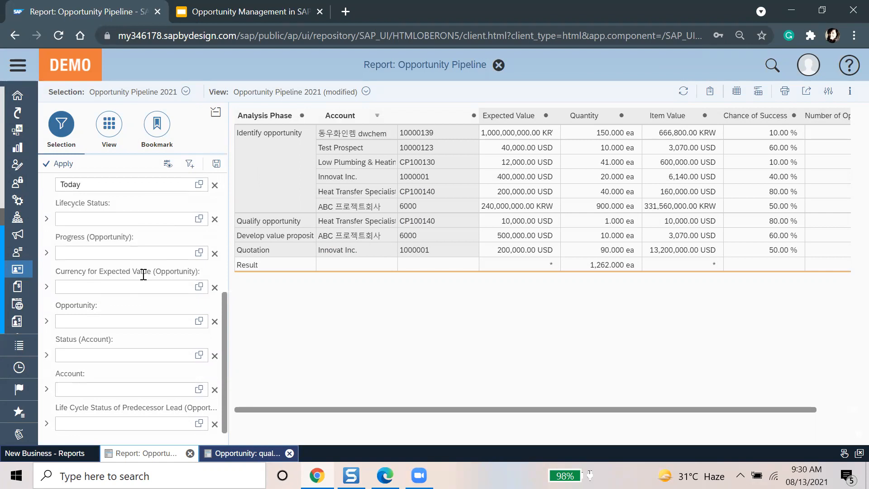
scroll(143, 274, "up", 6)
Step: Review the row and column layout and the Chance of Success scaling options, leaving them unchanged
left_click(108, 121)
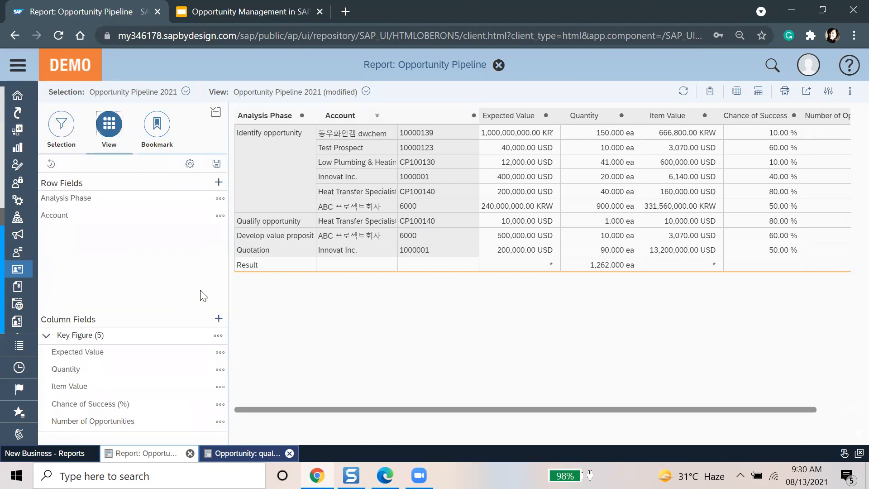
left_click(220, 405)
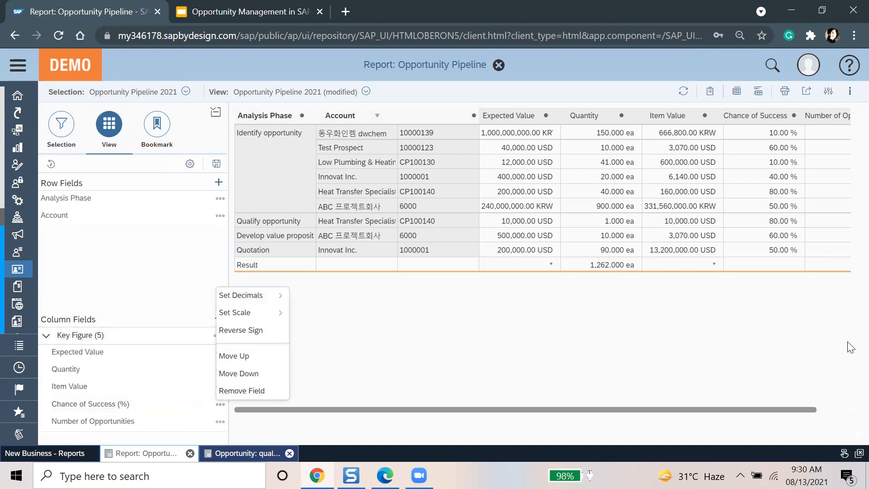
left_click(824, 363)
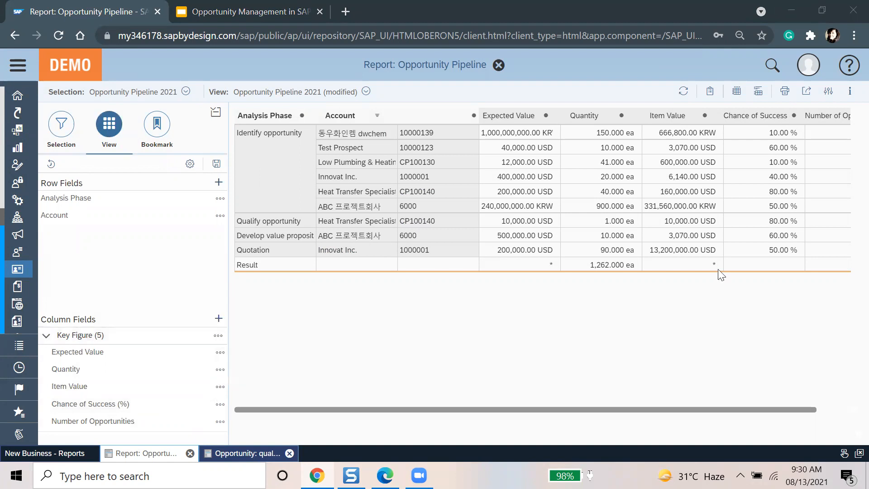
left_click(221, 405)
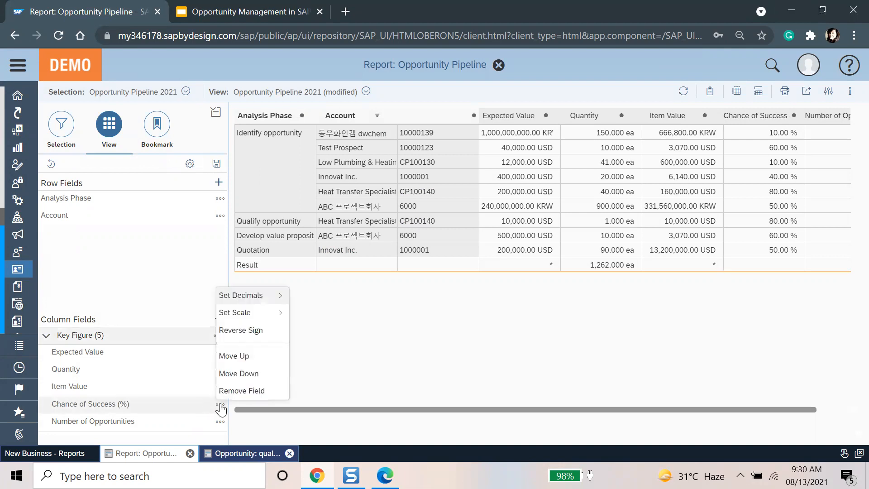
left_click(384, 345)
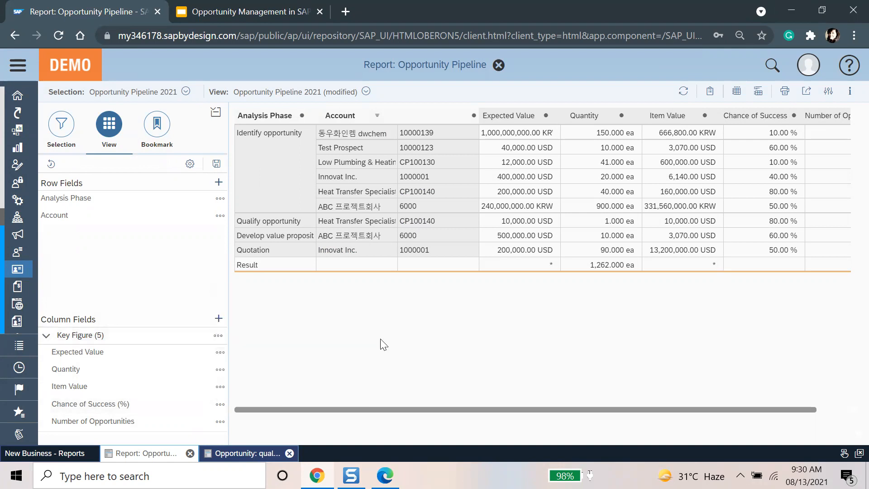
left_click(220, 404)
mouse_move(245, 320)
left_click(621, 359)
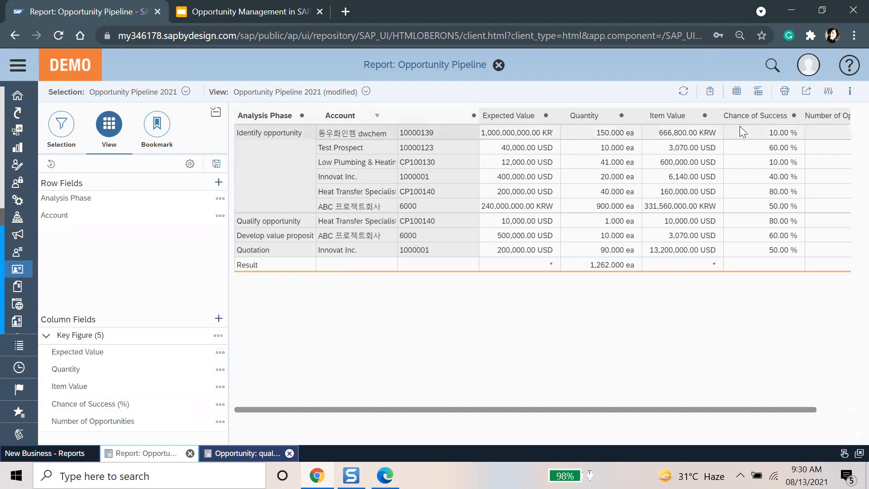
Step: Collapse the side panel, check the 80.00 % navigation options, and close the report
left_click(215, 116)
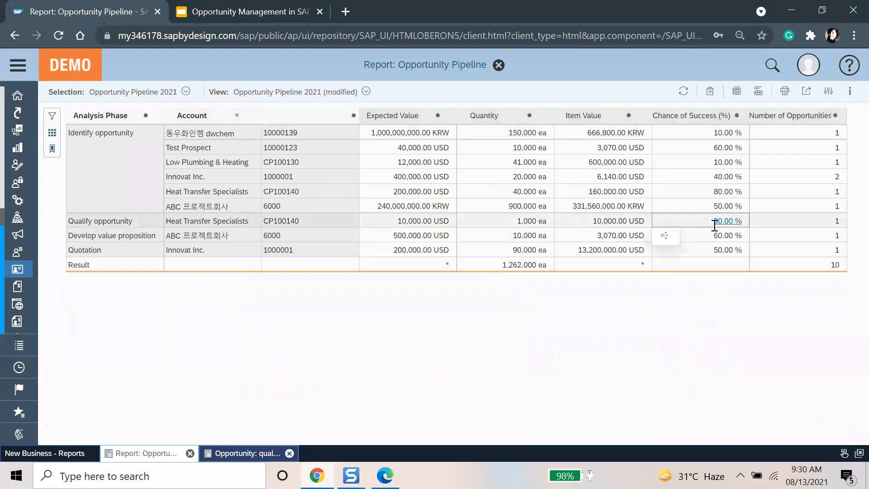
left_click(671, 222)
left_click(691, 192)
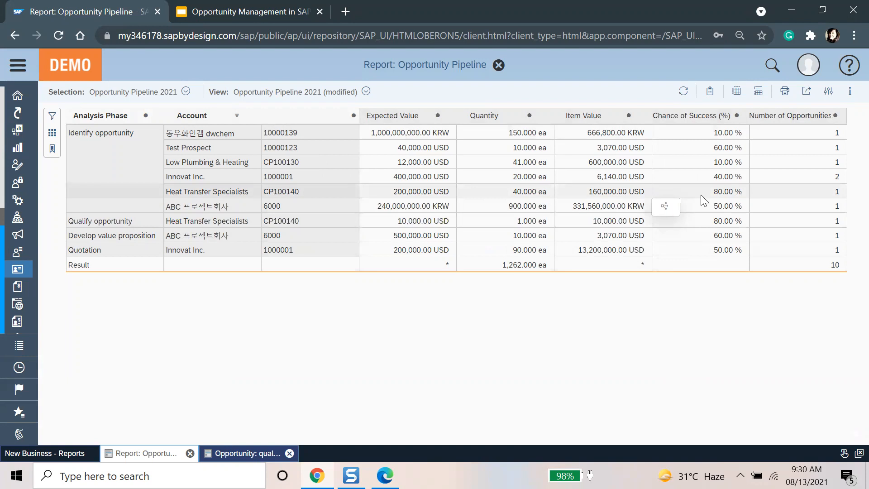
left_click(701, 220)
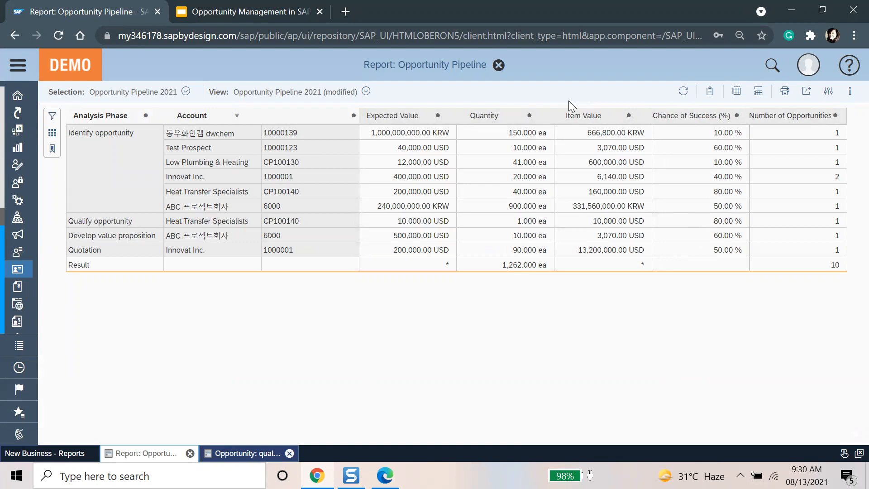
left_click(499, 66)
Step: Open the Sales Quote Funnel & Success RatE report from the New Business reports list
left_click(17, 65)
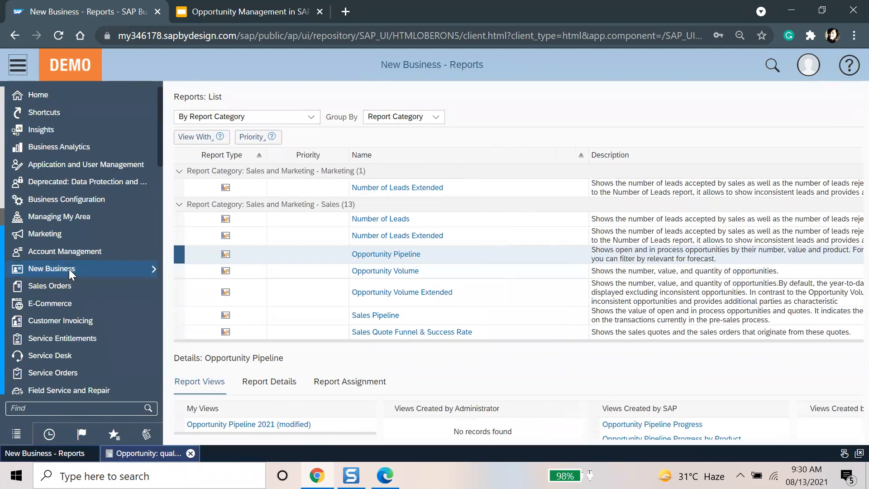
left_click(69, 269)
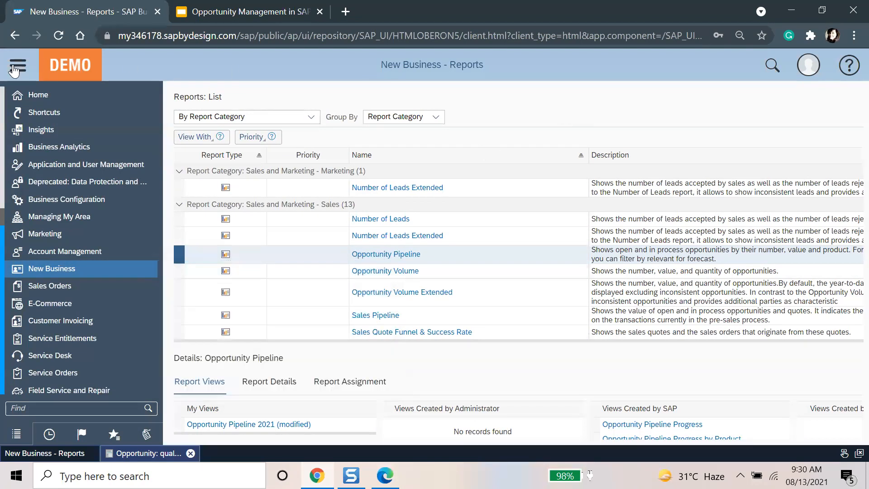
left_click(528, 334)
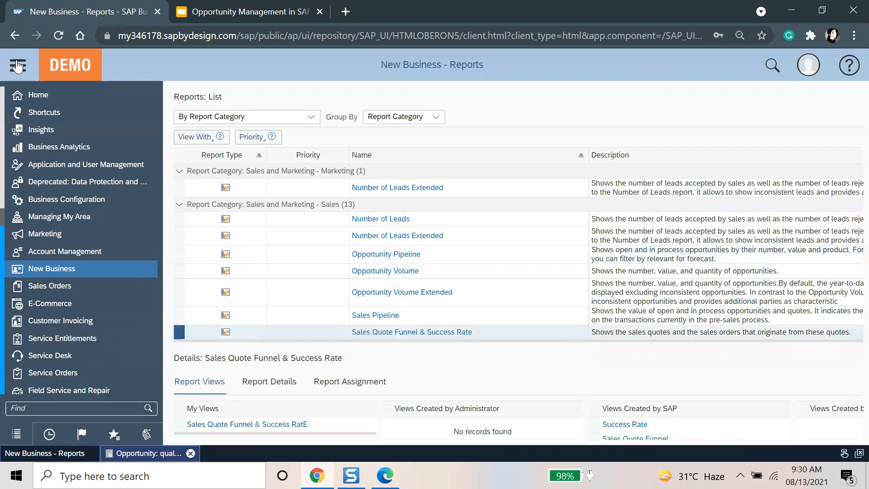
scroll(439, 340, "down", 3)
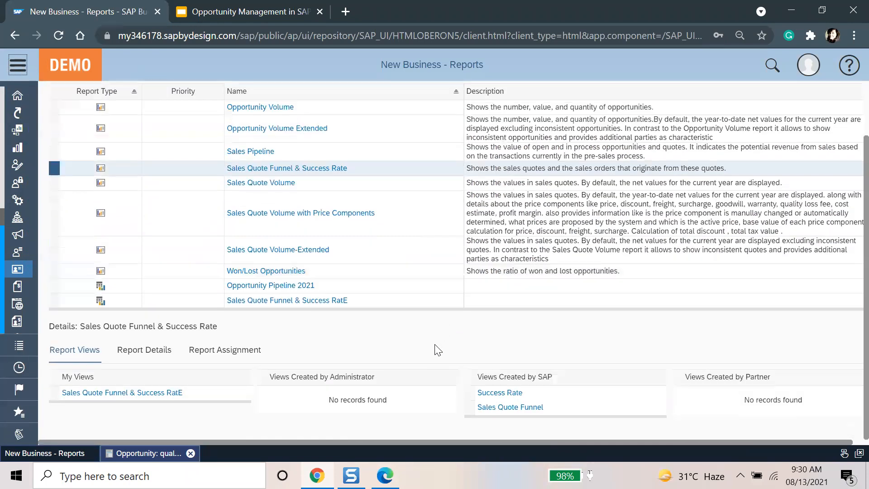
left_click(419, 290)
left_click(299, 307)
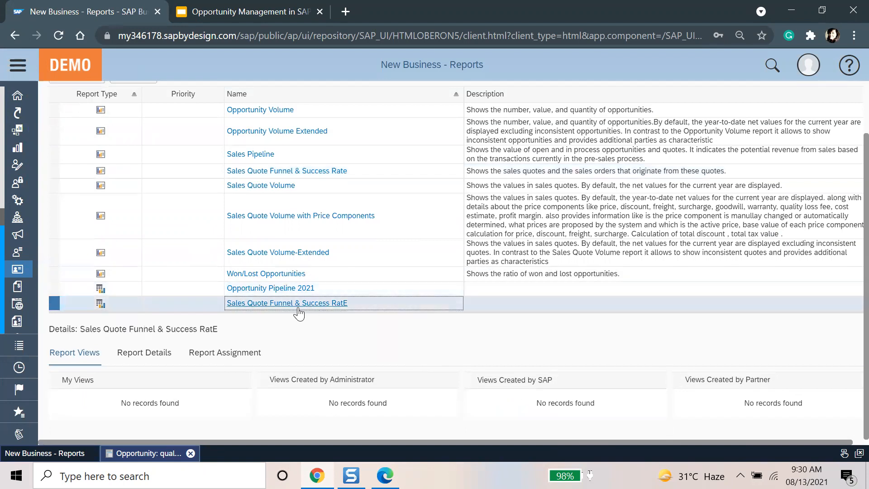
left_click(298, 307)
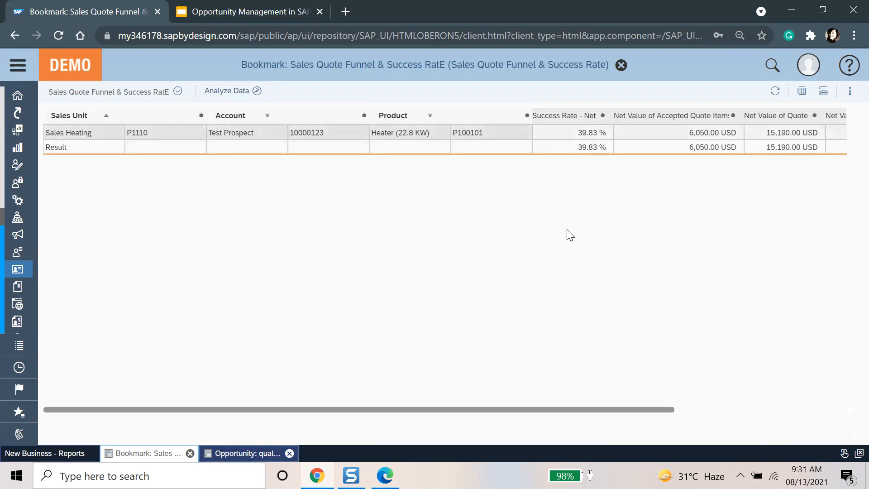
Step: Scroll across the Sales Quote Funnel & Success RatE table and open it in Analyze Data
left_click_drag(489, 408, 613, 409)
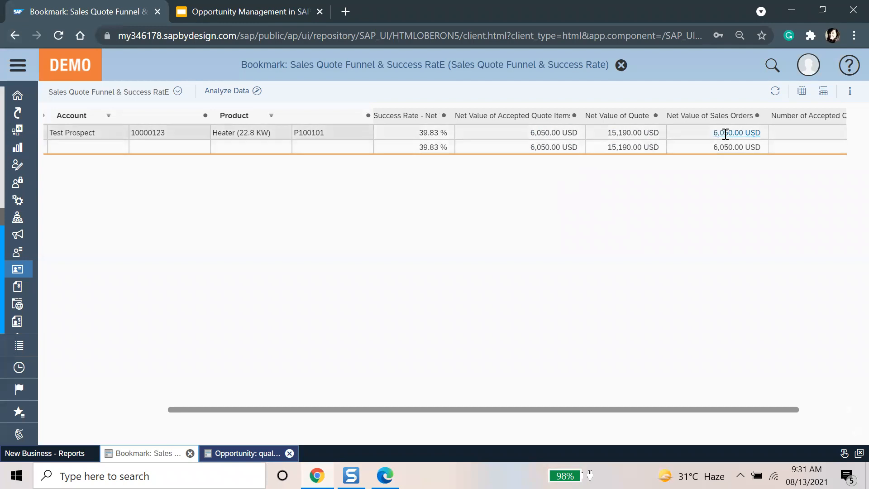
left_click_drag(656, 410, 814, 409)
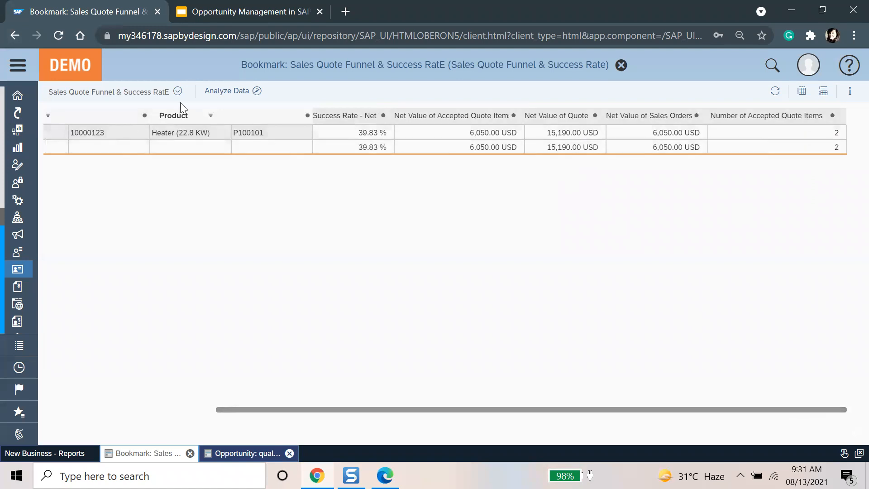
left_click(207, 92)
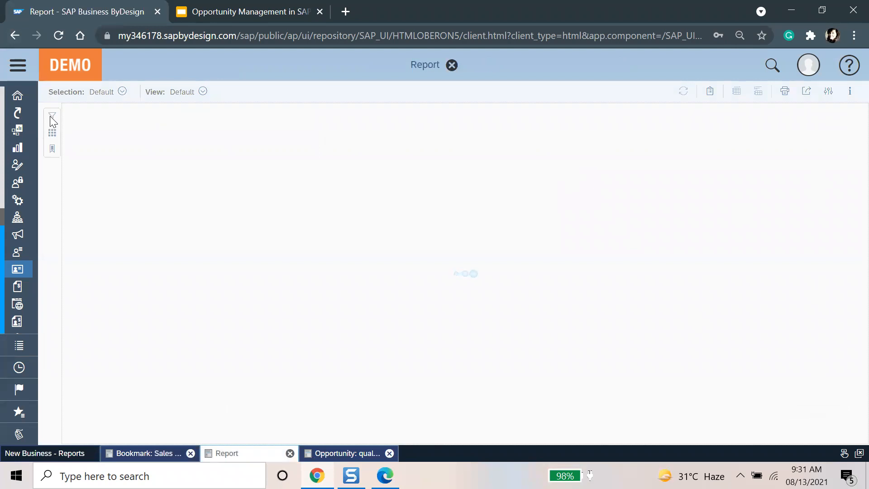
Step: Add Status and Product Category as row fields of the quote funnel report
left_click(101, 130)
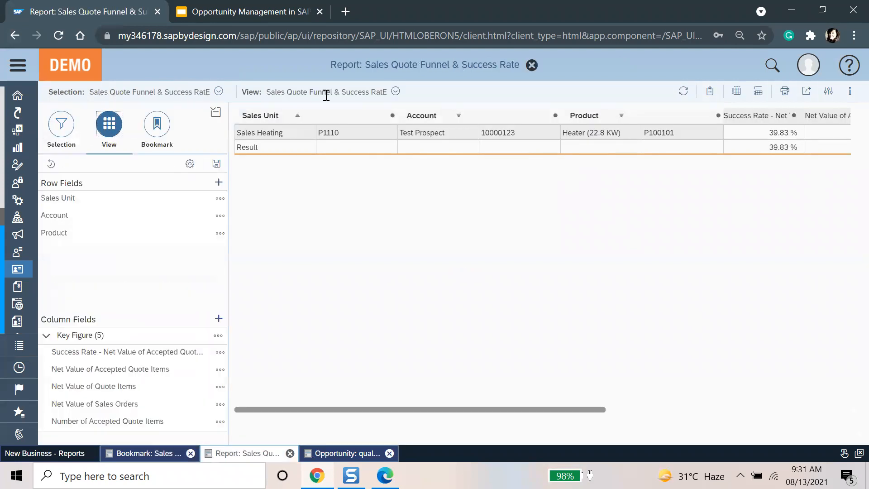
left_click(395, 92)
left_click(283, 365)
left_click(218, 182)
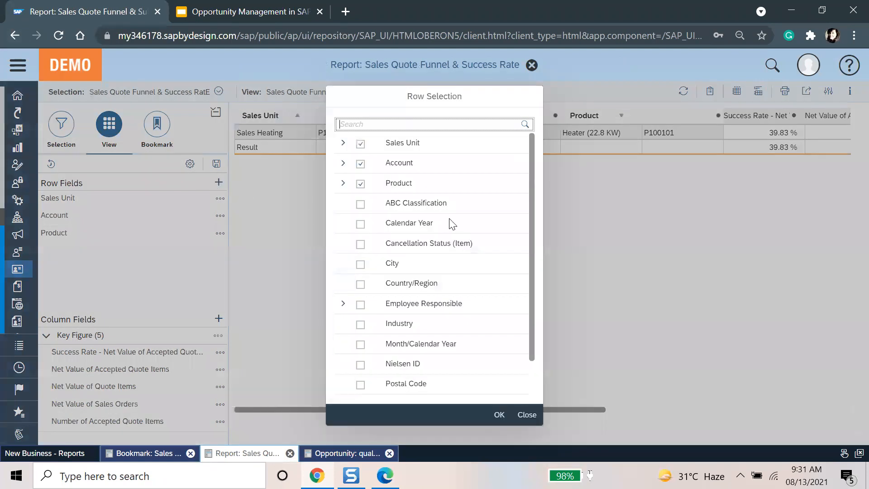
left_click(343, 163)
scroll(351, 243, "down", 15)
scroll(372, 270, "down", 5)
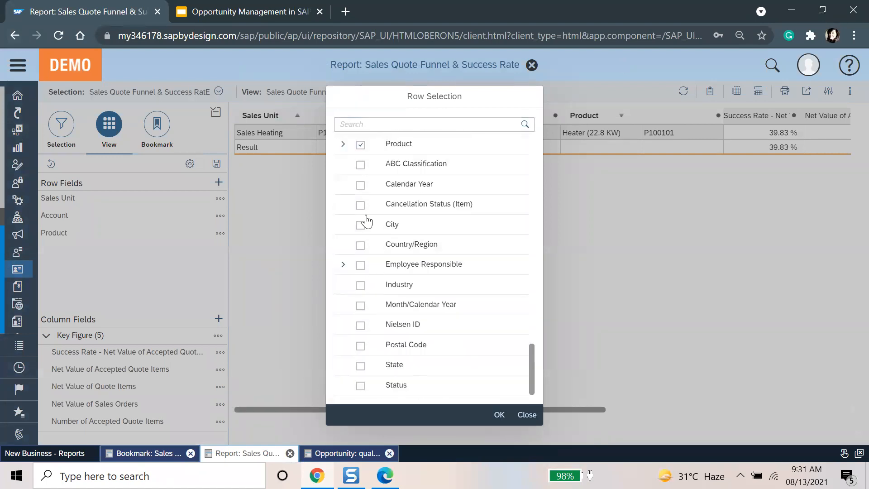
left_click(343, 144)
scroll(453, 289, "down", 8)
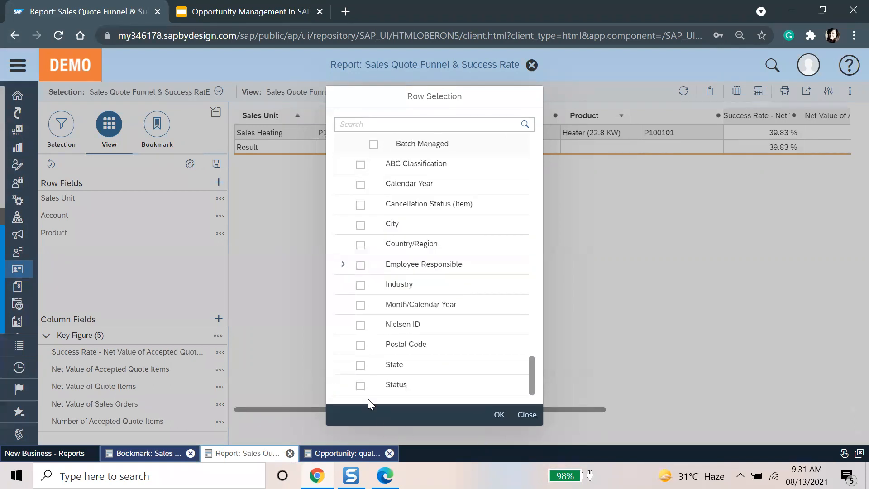
left_click(360, 386)
scroll(389, 302, "up", 5)
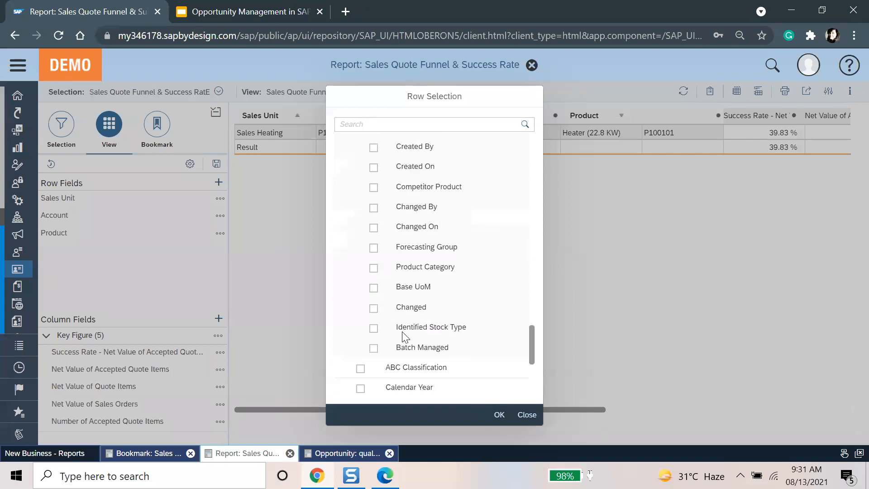
left_click(373, 267)
left_click(500, 415)
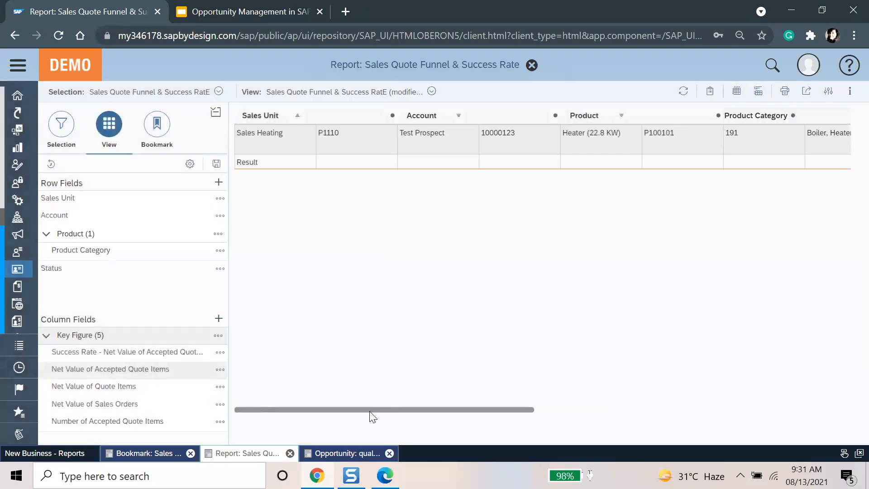
Step: Add the Success Rate - Number of Accepted Quote Items(%) key figure to the columns
left_click(219, 320)
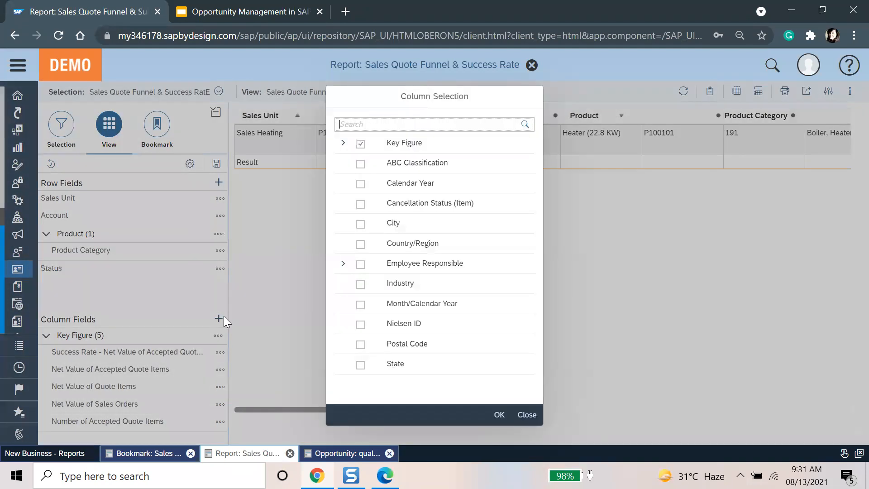
left_click(343, 142)
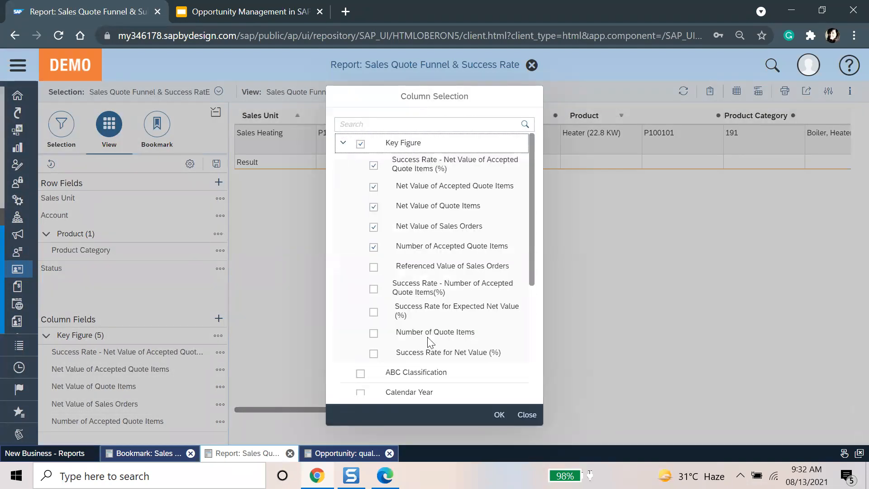
left_click(347, 293)
left_click(373, 289)
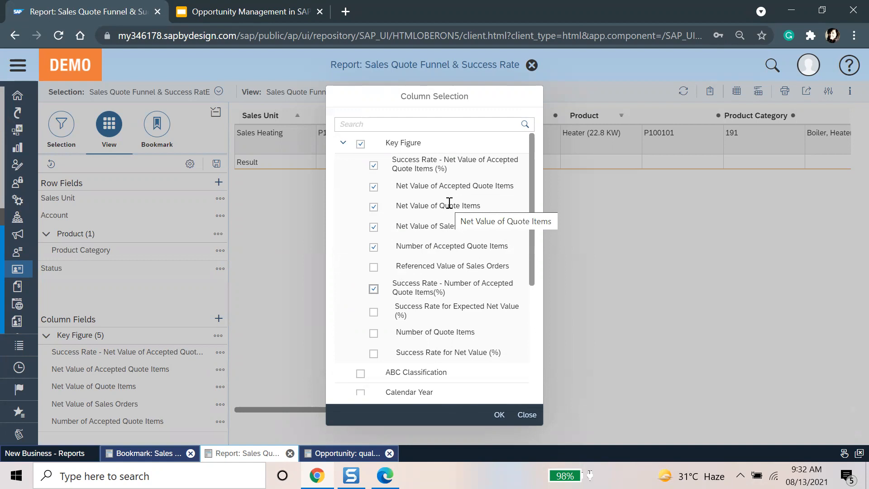
left_click(499, 414)
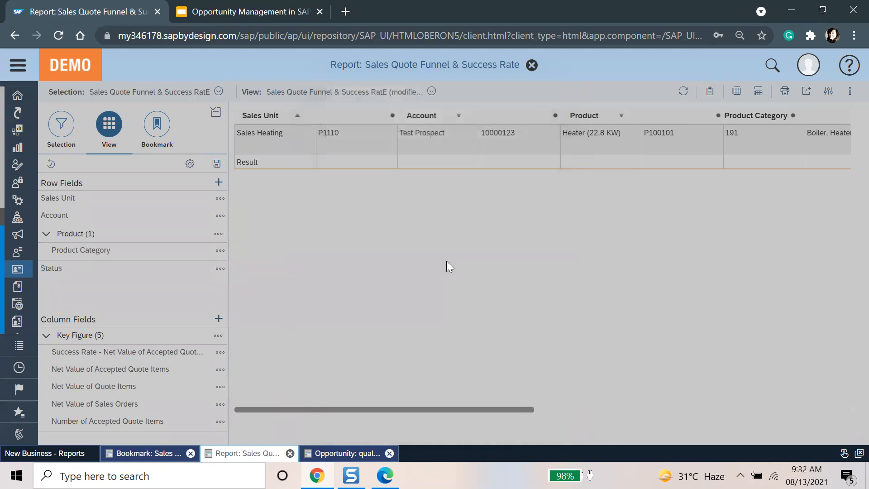
left_click_drag(418, 409, 386, 419)
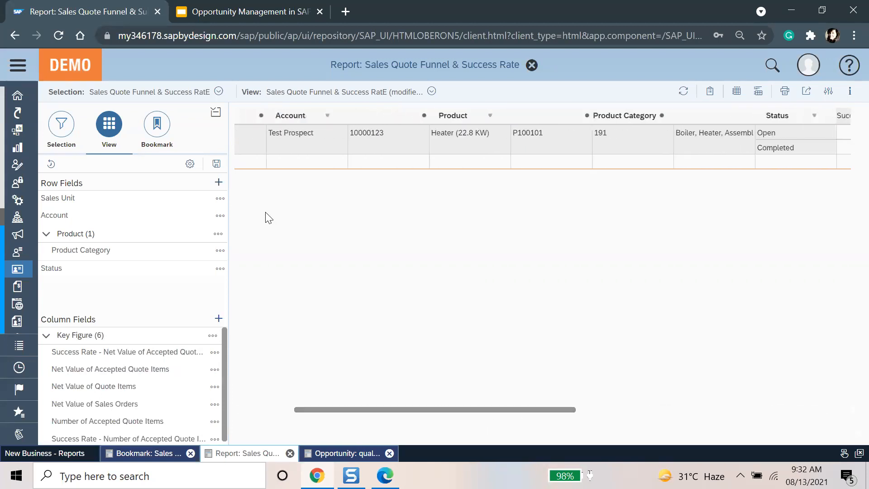
Step: Search the row field list for 'sales', clear it, and collapse the side panel
left_click(219, 183)
type("sales")
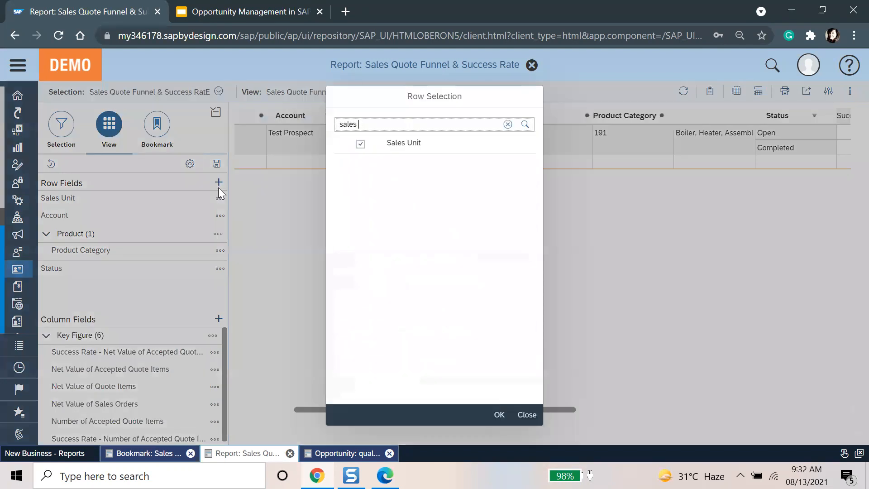
key("BackSpace")
key("BackSpace")
key("BackSpace")
key("BackSpace")
key("BackSpace")
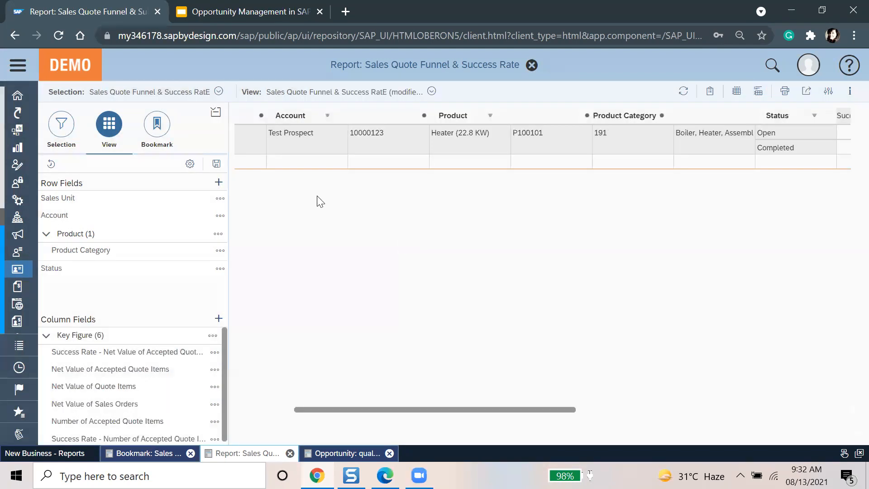
left_click(216, 113)
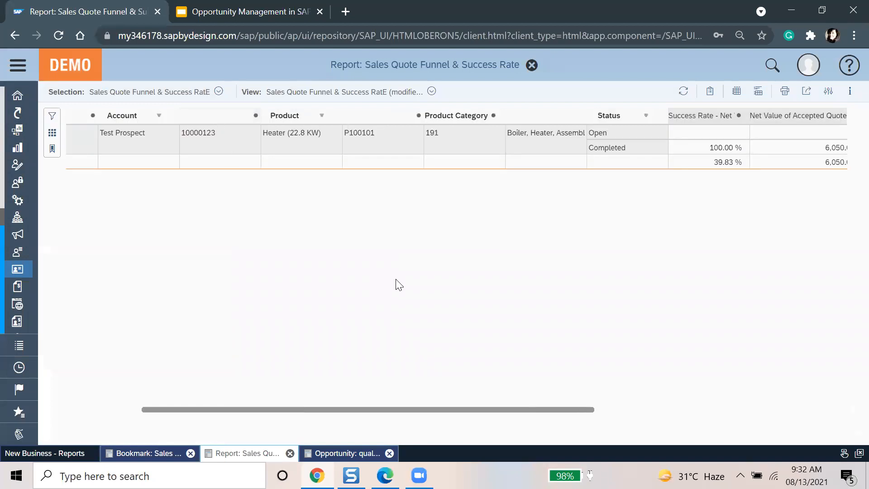
Step: Scroll right through the customized funnel values, then close the analysis screen
left_click_drag(412, 409, 712, 415)
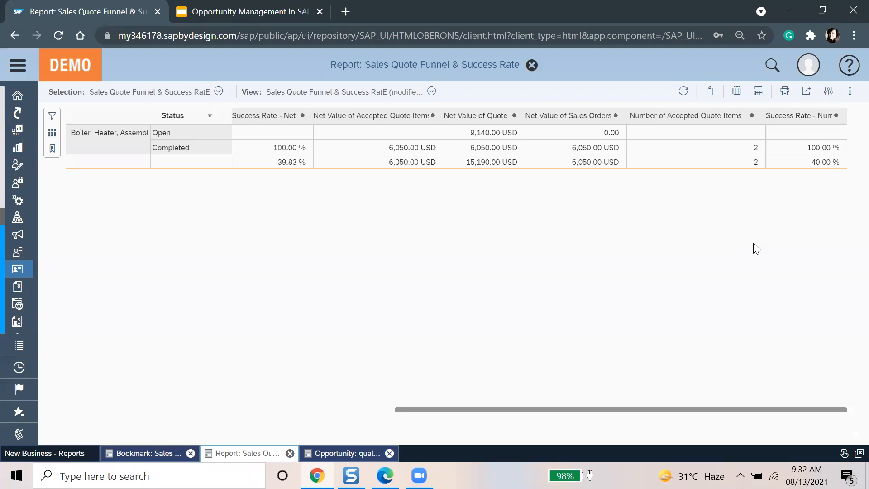
left_click(532, 65)
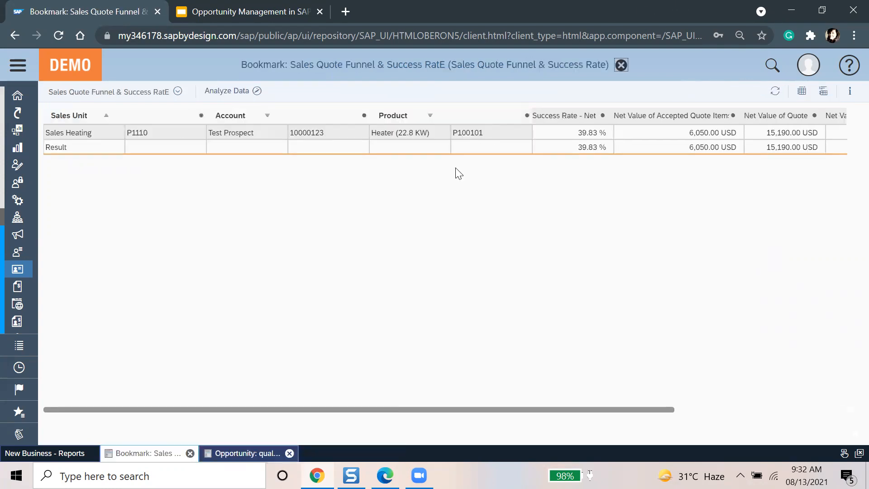
Step: Close the bookmark and show Sales Order Volume by Campaign details in the Sales Orders reports list
left_click(621, 66)
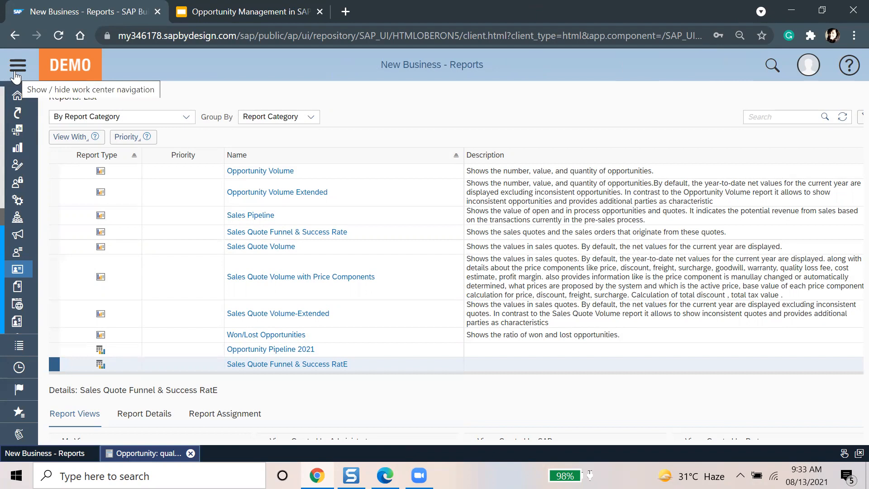
left_click(17, 72)
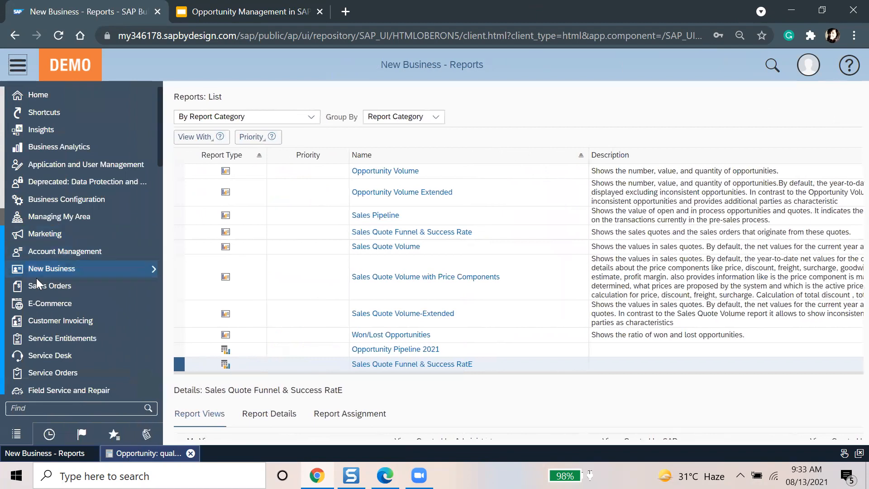
mouse_move(36, 279)
left_click(168, 399)
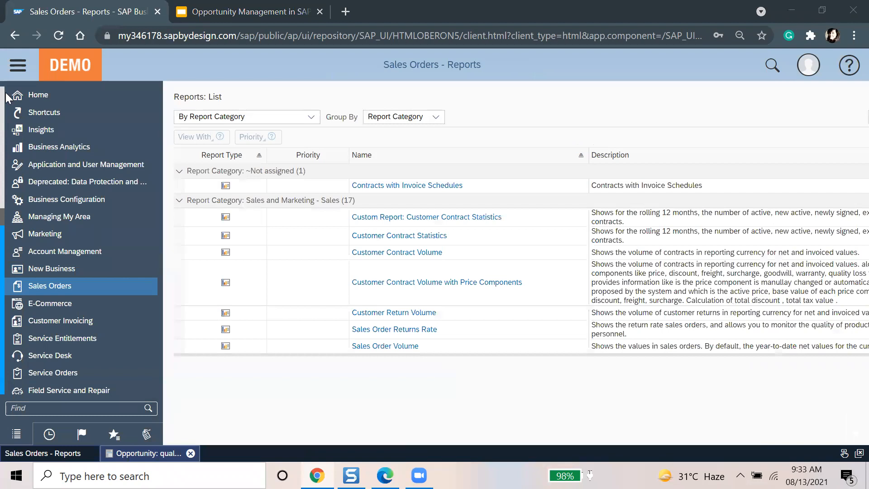
left_click(17, 69)
scroll(344, 312, "down", 5)
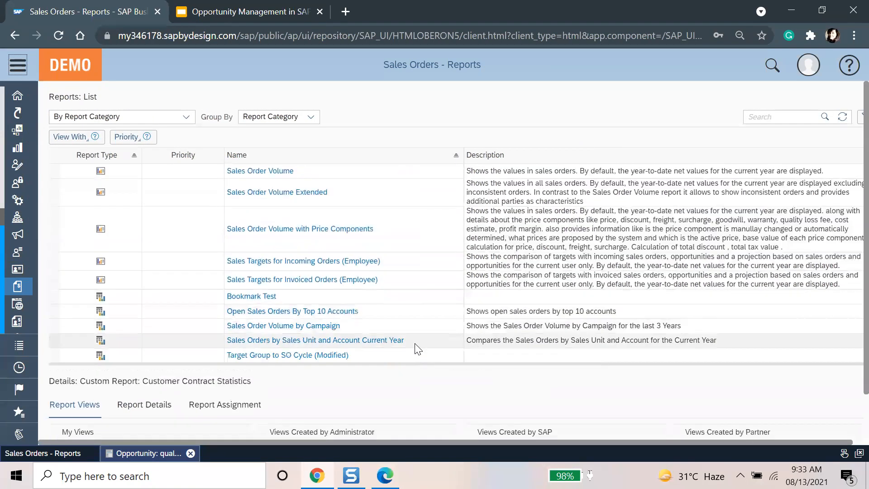
scroll(417, 348, "down", 3)
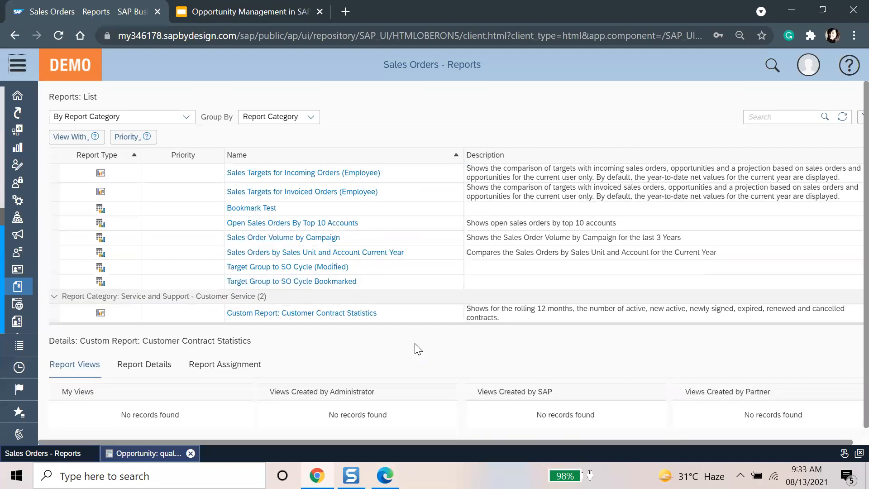
left_click(369, 237)
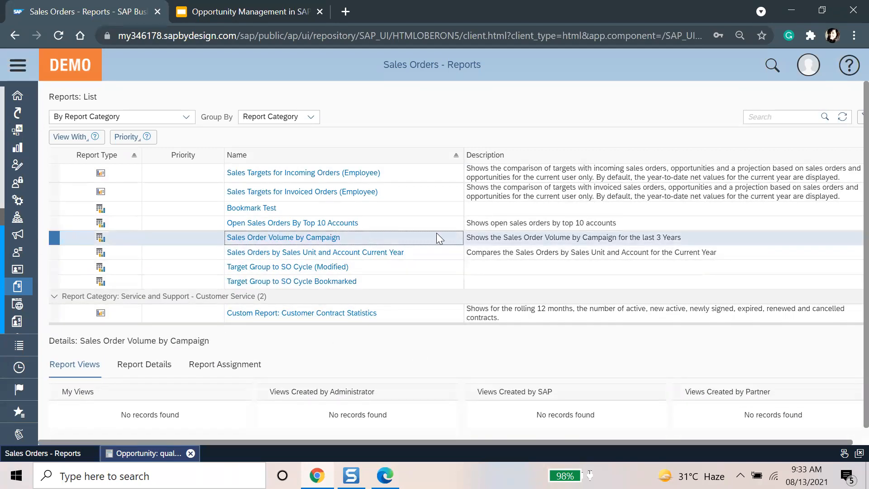
Step: Open Sales Order Volume by Campaign in Analyze Data with its selection filters showing
left_click(274, 237)
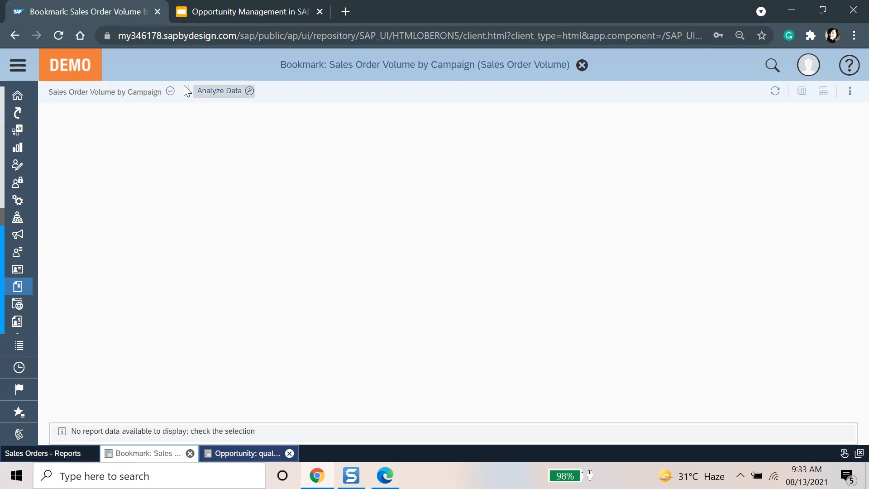
left_click(246, 91)
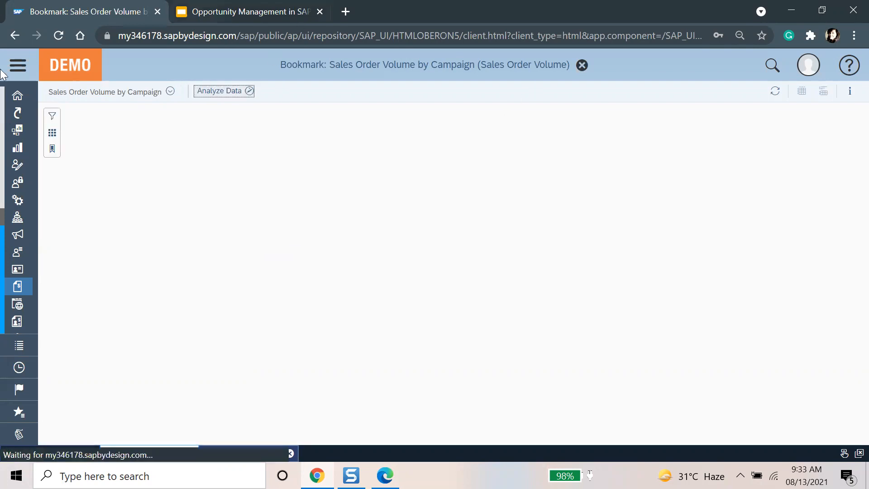
left_click(53, 117)
Step: Apply the Target Group to SO Cycle (modified) saved selection and view
left_click(340, 91)
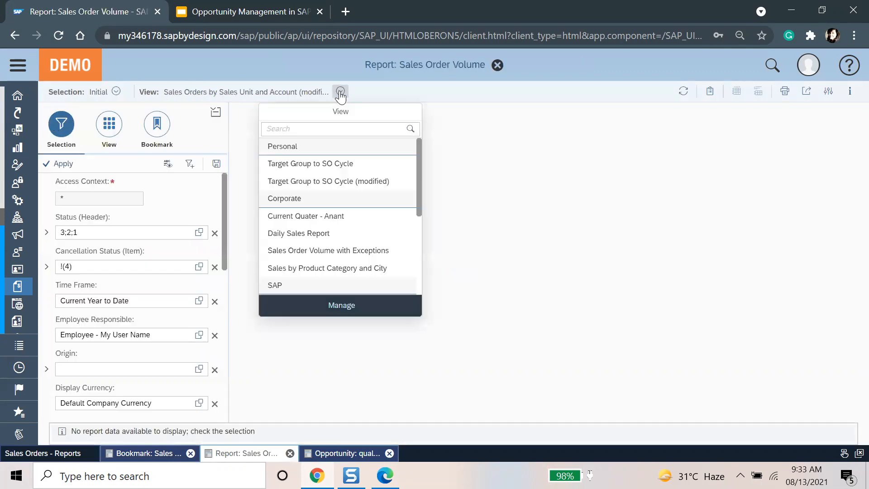
left_click(117, 91)
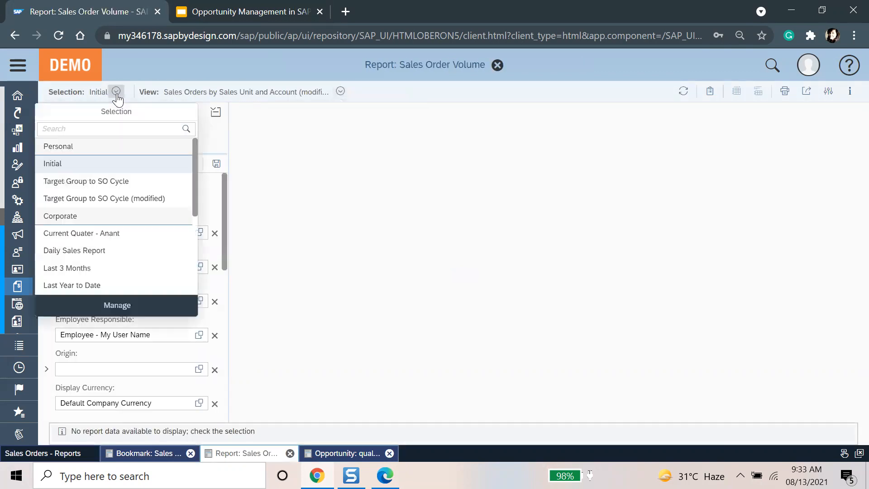
left_click(120, 198)
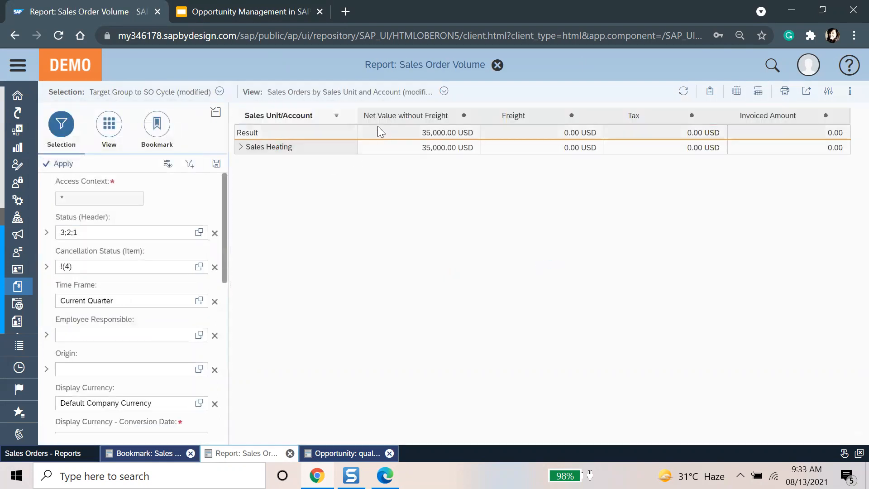
left_click(438, 92)
left_click(431, 178)
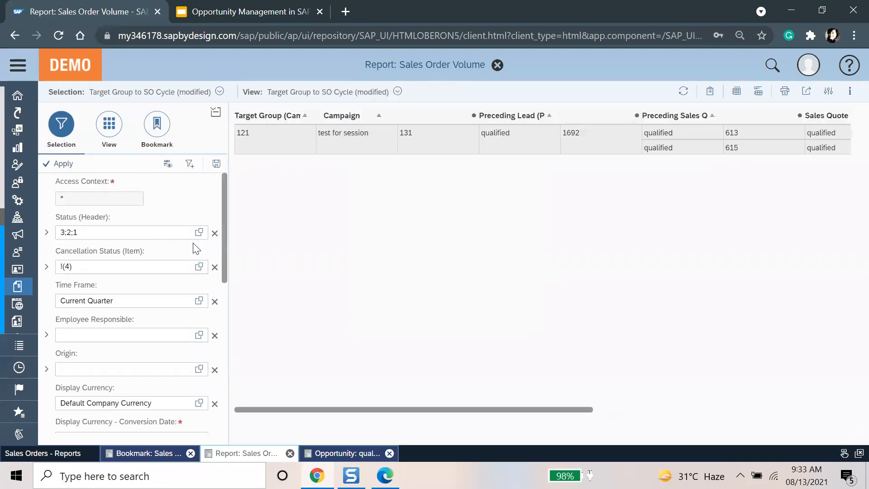
left_click(215, 112)
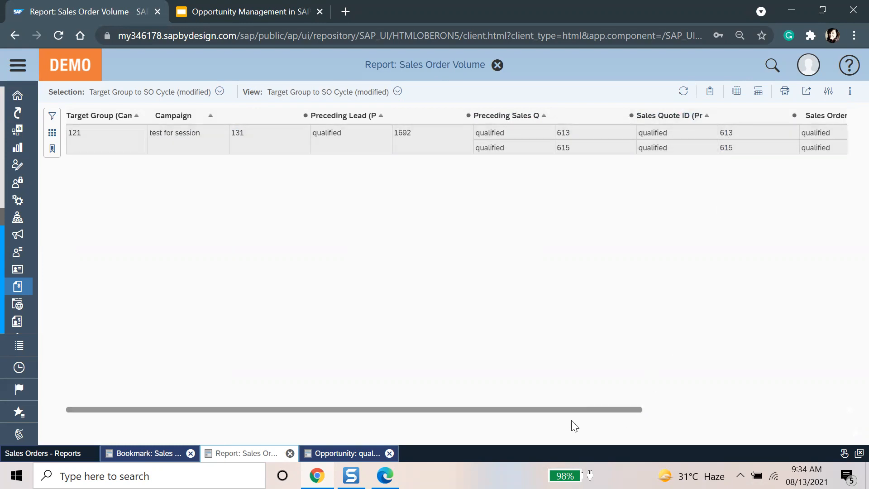
left_click_drag(576, 412, 654, 409)
left_click(655, 411)
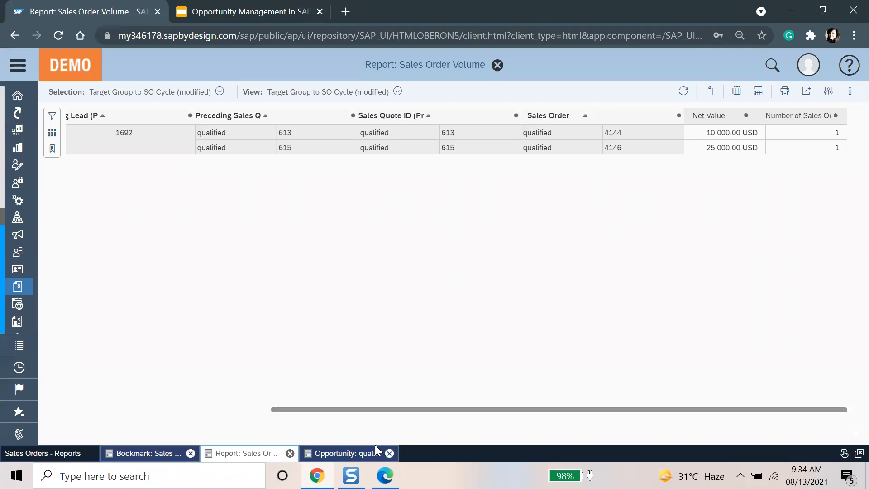
left_click_drag(311, 411, 105, 410)
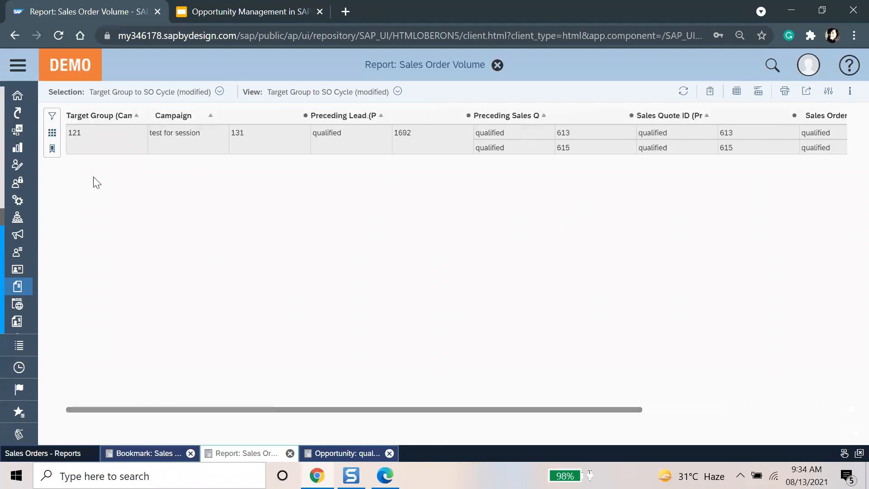
left_click(52, 116)
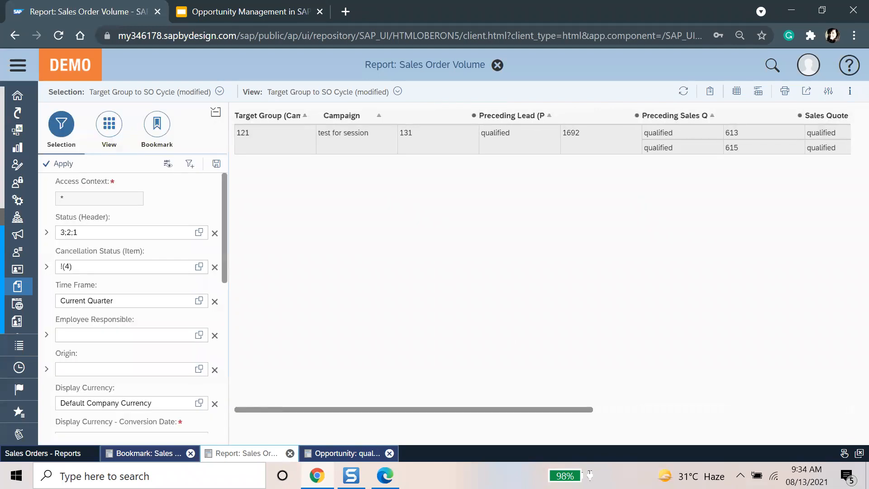
left_click(398, 91)
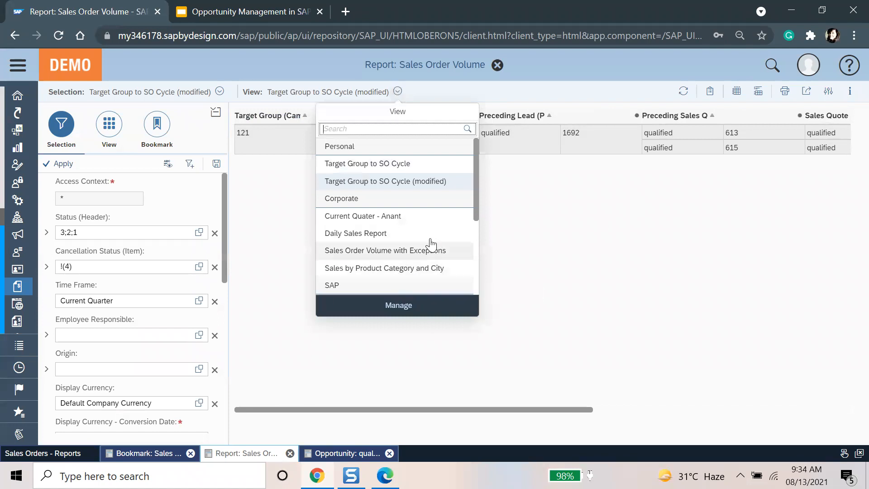
scroll(432, 258, "down", 3)
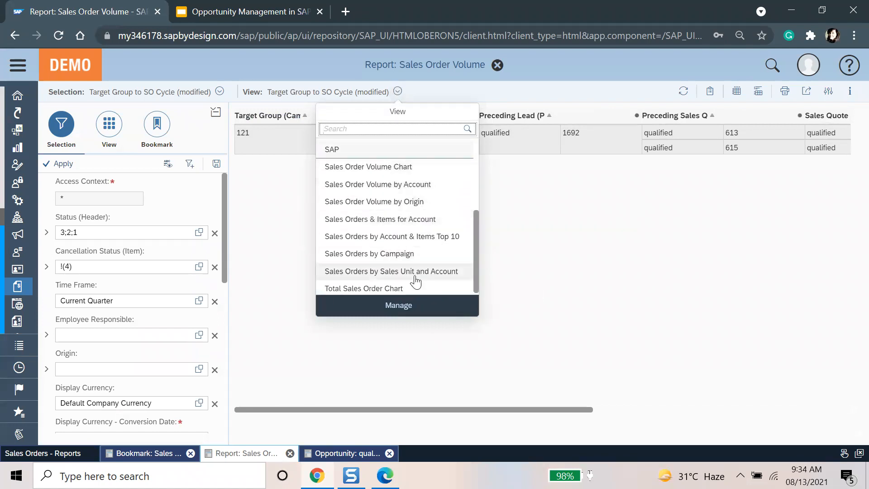
left_click(405, 252)
left_click(67, 164)
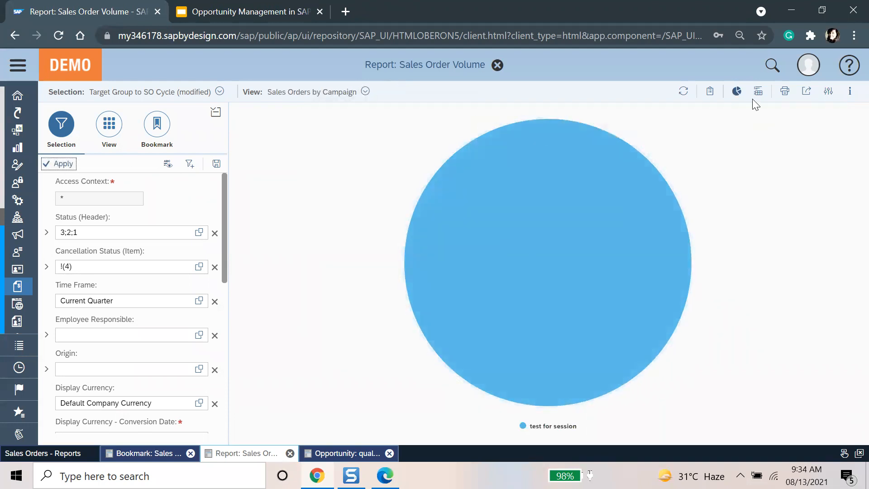
left_click(736, 92)
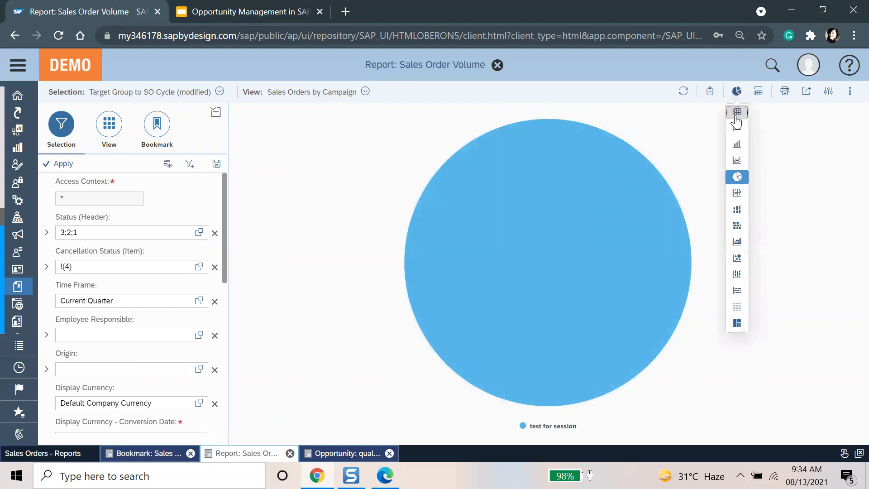
left_click(737, 112)
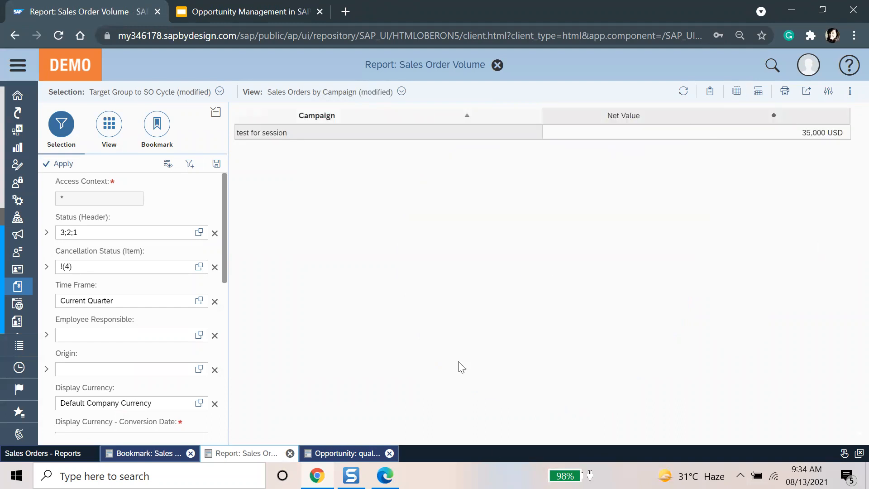
left_click(401, 91)
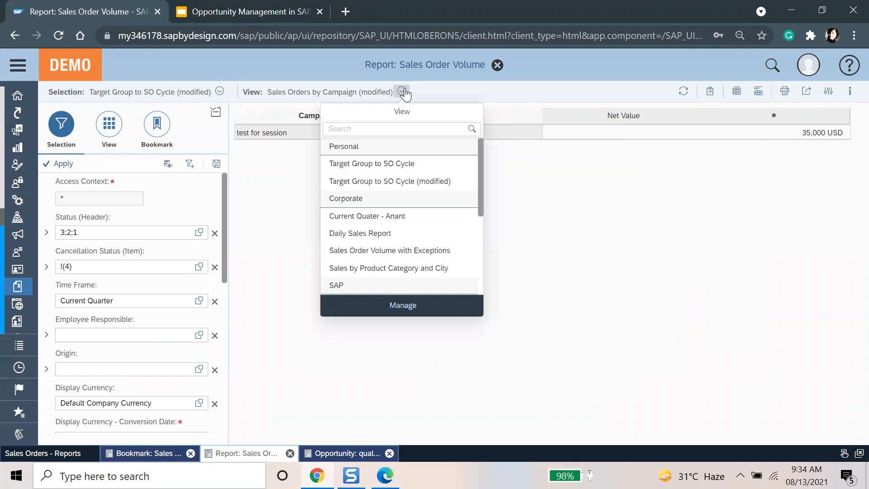
left_click(398, 181)
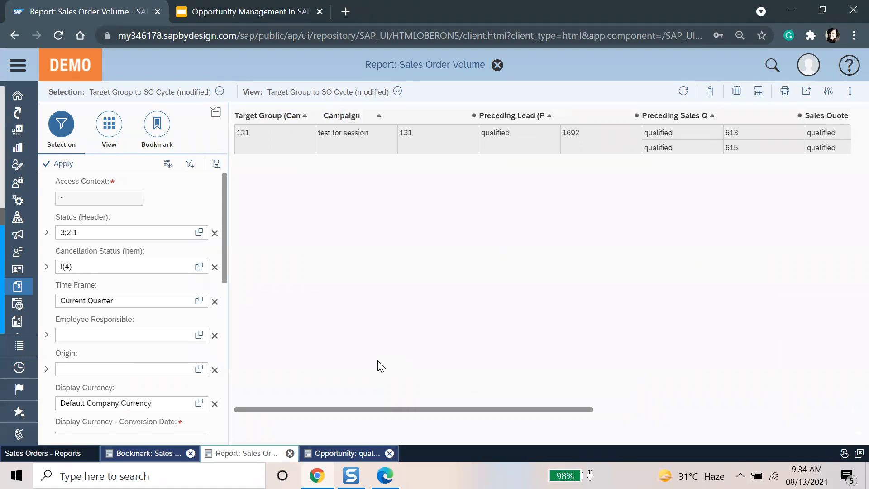
Step: Switch to the Opportunity Management slides and present from the Key Takeaways slide (slide 4)
left_click(99, 130)
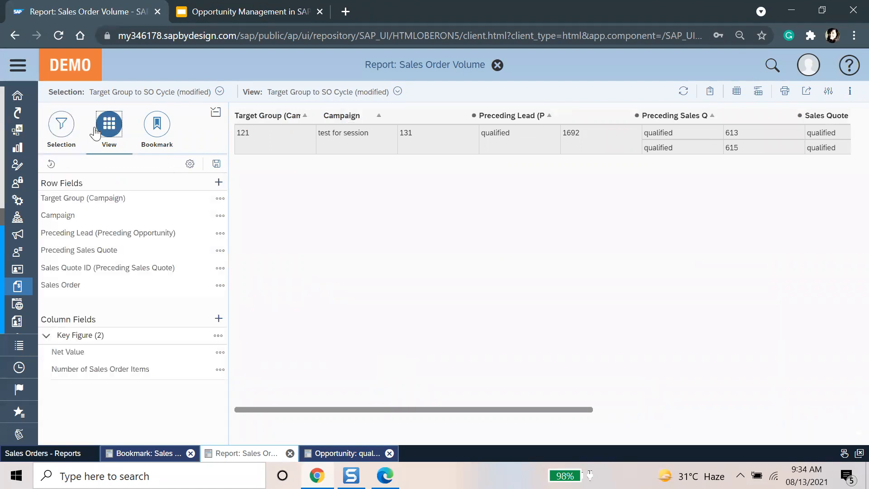
left_click(67, 150)
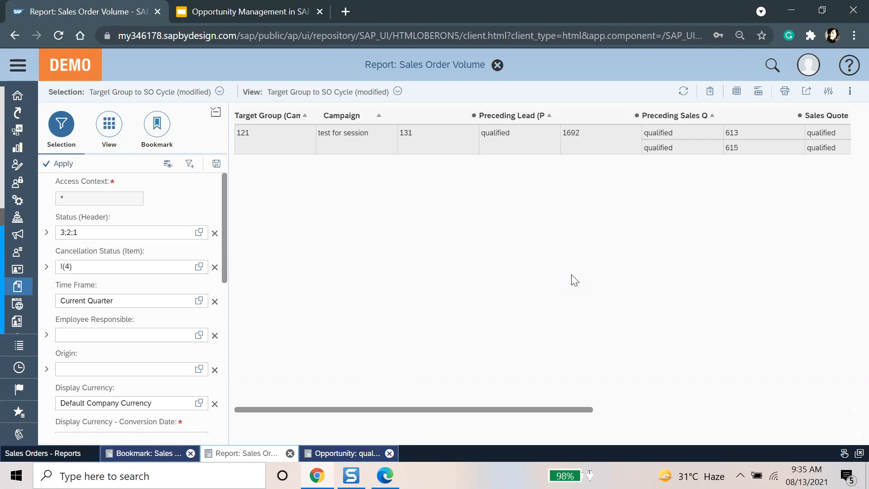
left_click(204, 9)
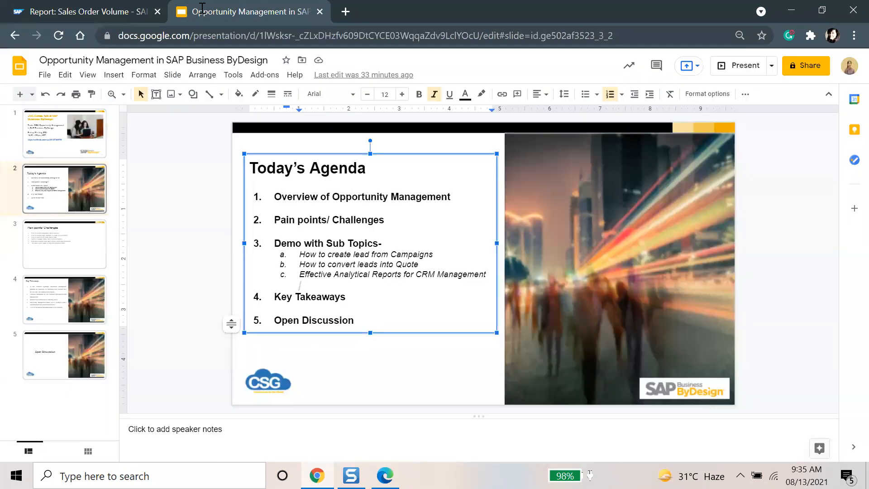
left_click(87, 295)
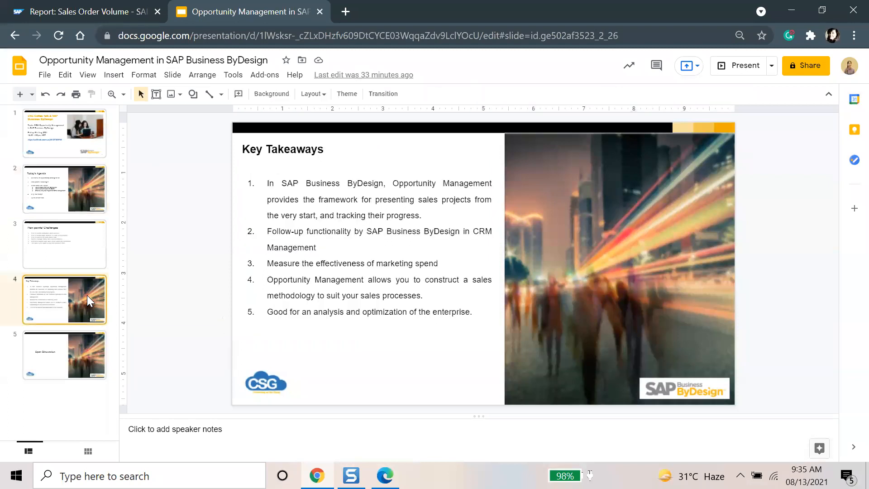
left_click(357, 238)
left_click(740, 65)
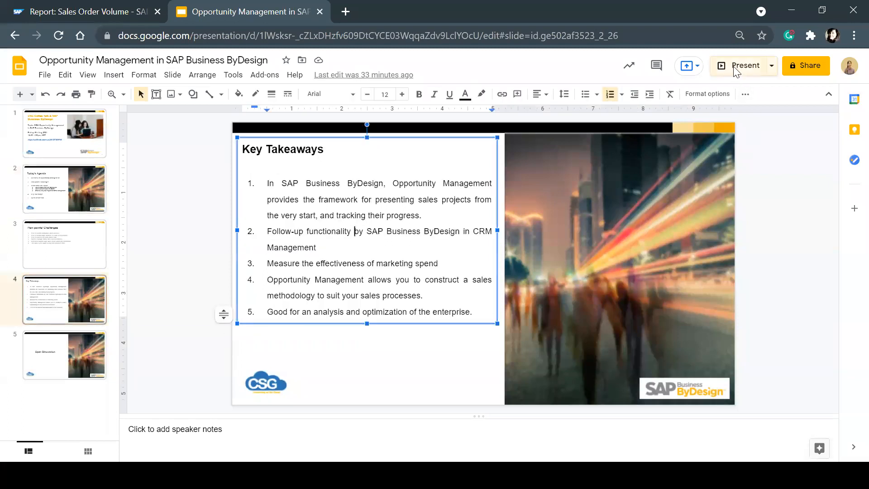